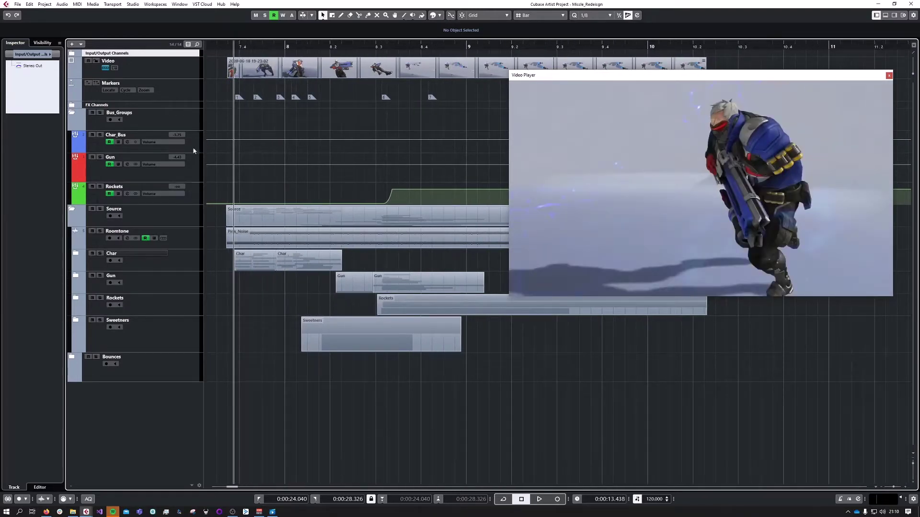
# Collapse the Bus_Groups folder and expand the Char folder to reveal its nested Foley tracks
pyautogui.click(73, 115)
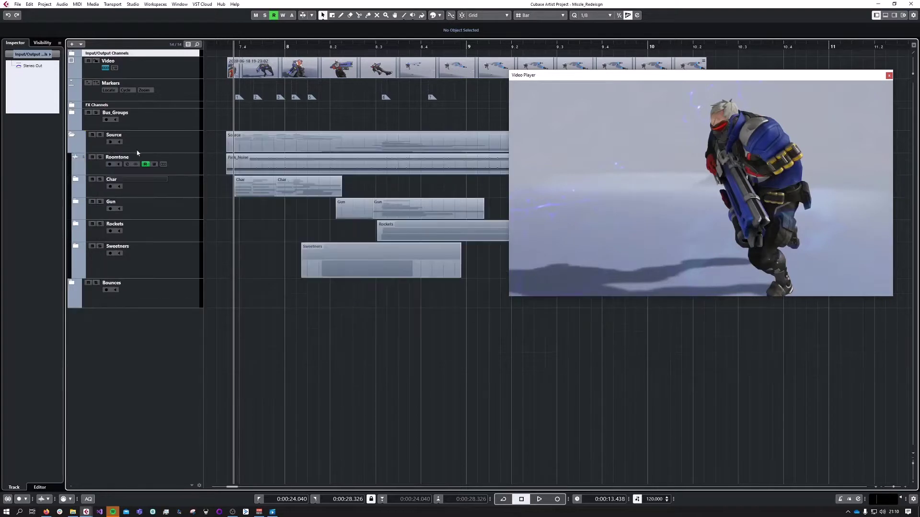
pyautogui.click(79, 188)
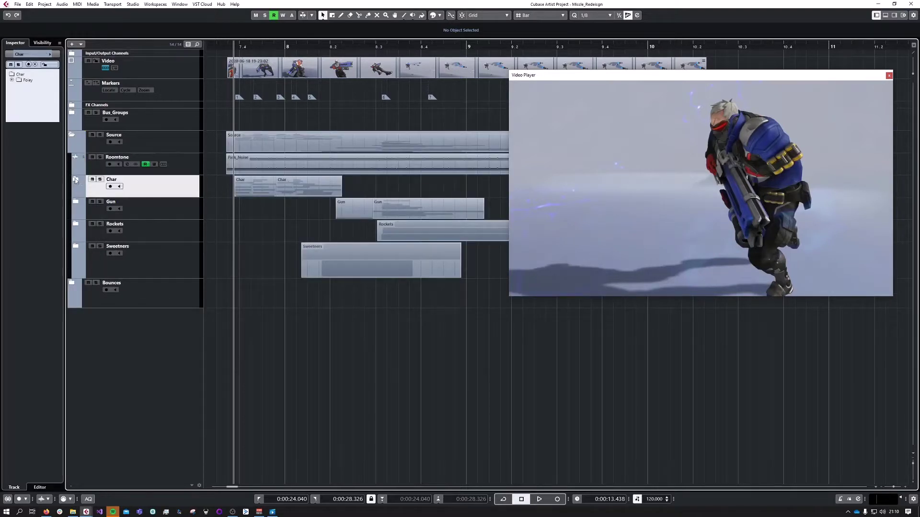
pyautogui.click(75, 179)
pyautogui.click(80, 203)
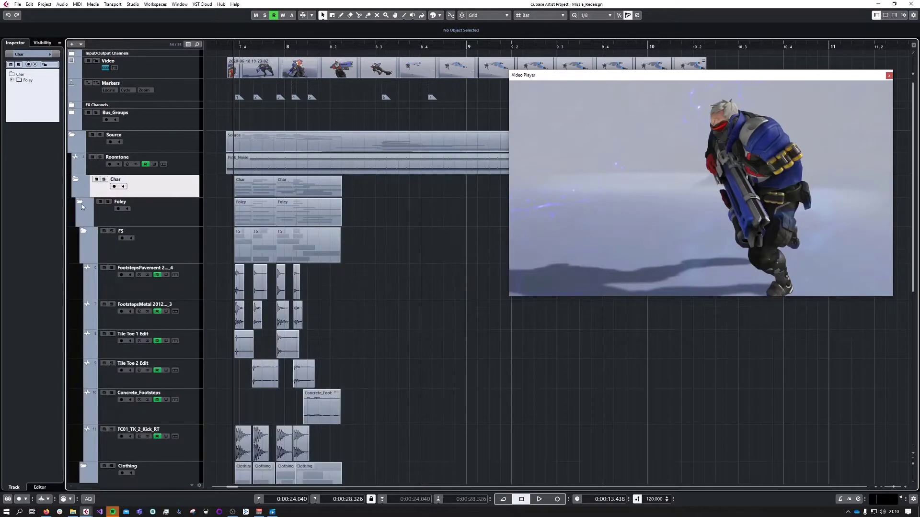
# Play the scene from the start of the video clip, stop it, and replay the opening footsteps
pyautogui.moveTo(232, 47)
pyautogui.mouseDown()
pyautogui.moveTo(227, 61)
pyautogui.moveTo(227, 38)
pyautogui.mouseUp()
pyautogui.scroll(-3, 265, 99)
pyautogui.scroll(3, 275, 107)
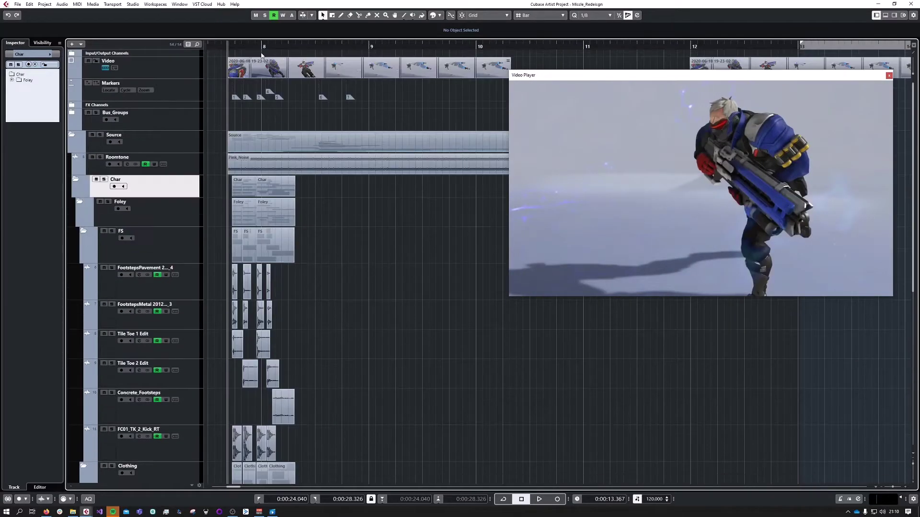
pyautogui.press('space')
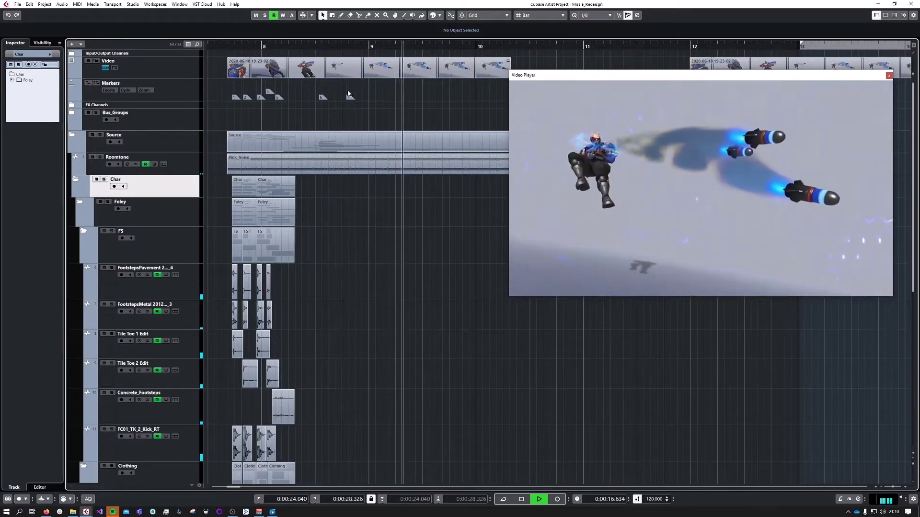
pyautogui.press('space')
pyautogui.moveTo(378, 44); pyautogui.dragTo(270, 73)
pyautogui.press('space')
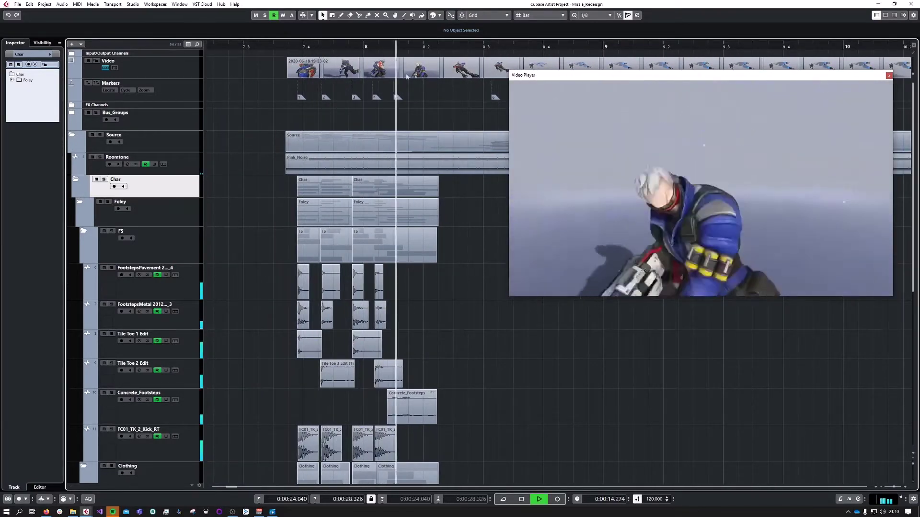
# Examine the layered footstep and clothing events on the Foley tracks in the Char folder
pyautogui.moveTo(292, 43)
pyautogui.mouseDown()
pyautogui.moveTo(284, 42)
pyautogui.moveTo(288, 58)
pyautogui.mouseUp()
pyautogui.hscroll(3, 222, 225)
pyautogui.scroll(-3, 222, 225)
pyautogui.scroll(-3, 222, 222)
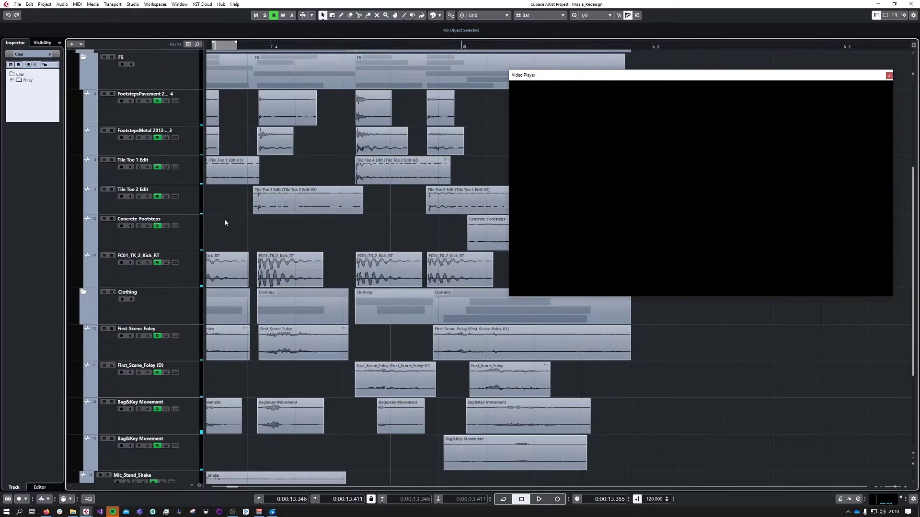
pyautogui.hscroll(-2, 246, 219)
pyautogui.scroll(-4, 269, 217)
pyautogui.scroll(5, 269, 218)
pyautogui.scroll(-2, 269, 217)
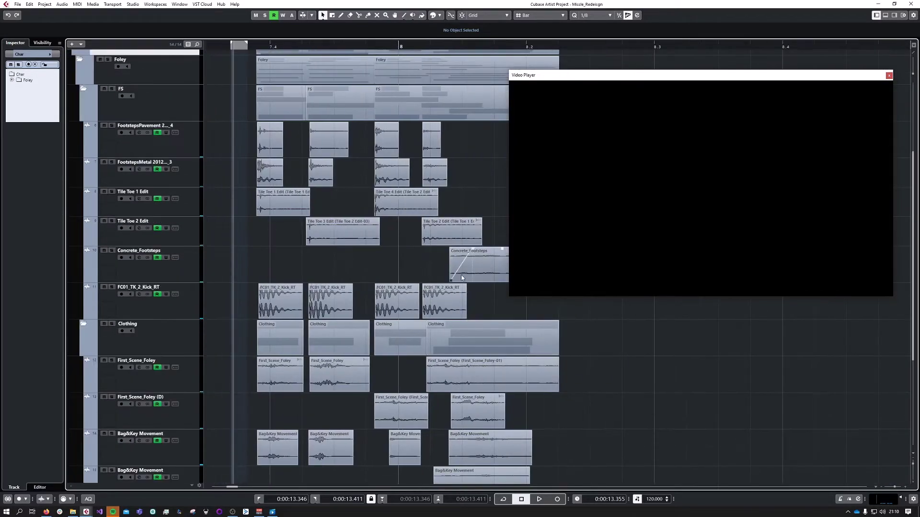
pyautogui.scroll(-2, 349, 252)
pyautogui.scroll(5, 350, 252)
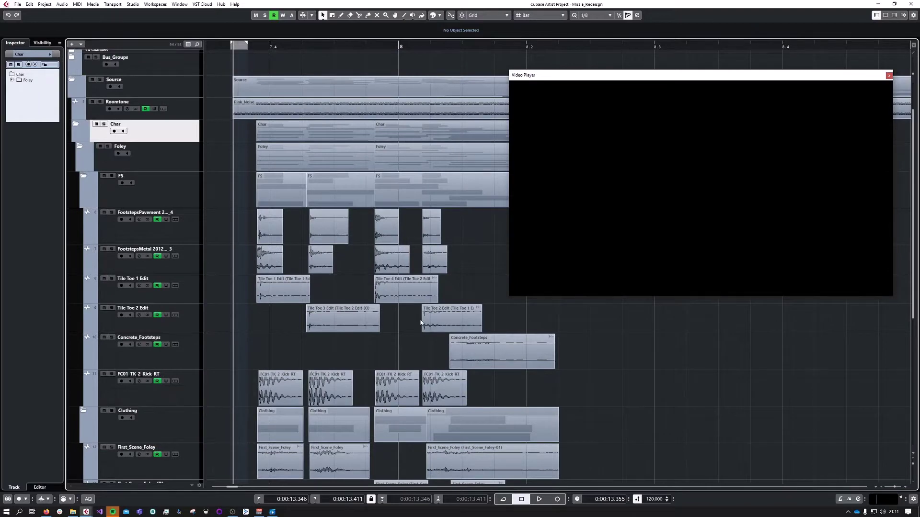
pyautogui.keyDown('ctrl'); pyautogui.scroll(-2, 420, 321); pyautogui.keyUp('ctrl')
pyautogui.hscroll(2, 421, 322)
pyautogui.keyDown('ctrl'); pyautogui.scroll(-1, 420, 320); pyautogui.keyUp('ctrl')
pyautogui.scroll(-2, 420, 320)
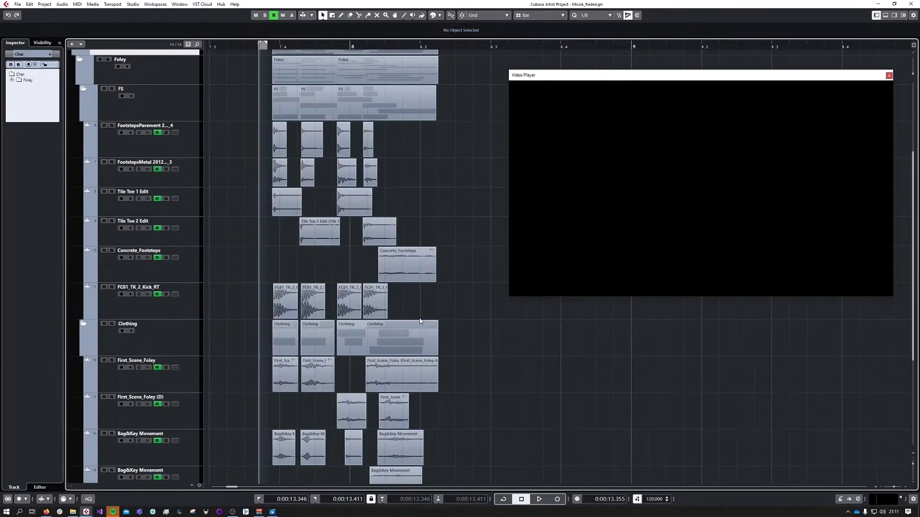
pyautogui.keyDown('ctrl'); pyautogui.scroll(1, 420, 321); pyautogui.keyUp('ctrl')
# Audition the FootstepsPavement and FootstepsMetal tracks in solo from just before the first footstep
pyautogui.moveTo(239, 47); pyautogui.dragTo(228, 77)
pyautogui.scroll(3, 263, 162)
pyautogui.keyDown('ctrl'); pyautogui.scroll(-1, 263, 162); pyautogui.keyUp('ctrl')
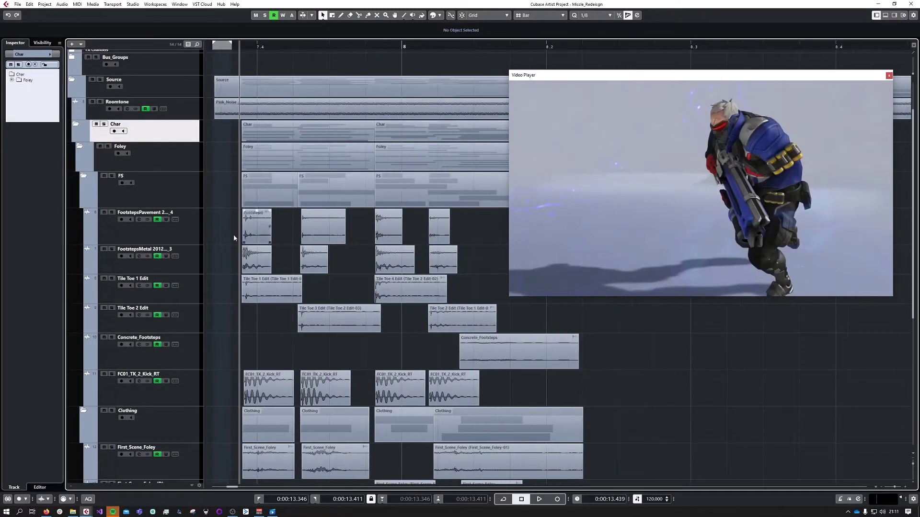
pyautogui.click(111, 212)
pyautogui.press('space')
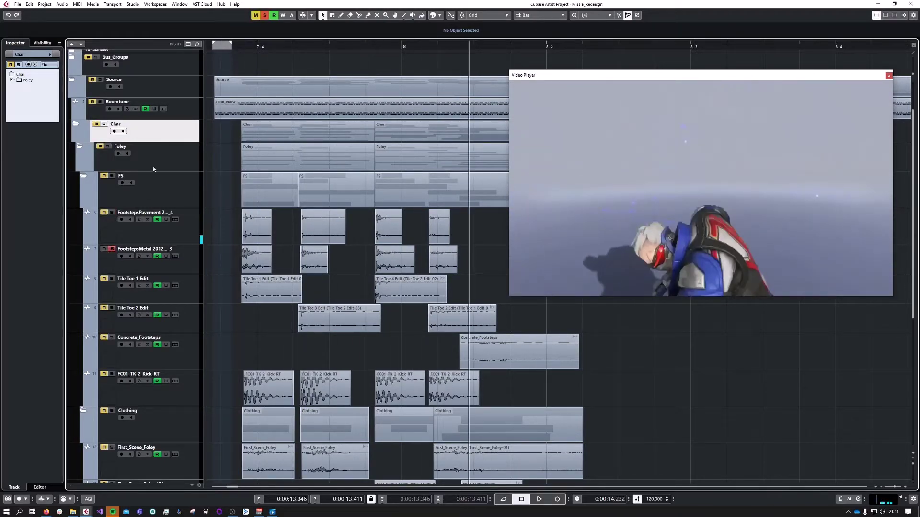
pyautogui.click(240, 42)
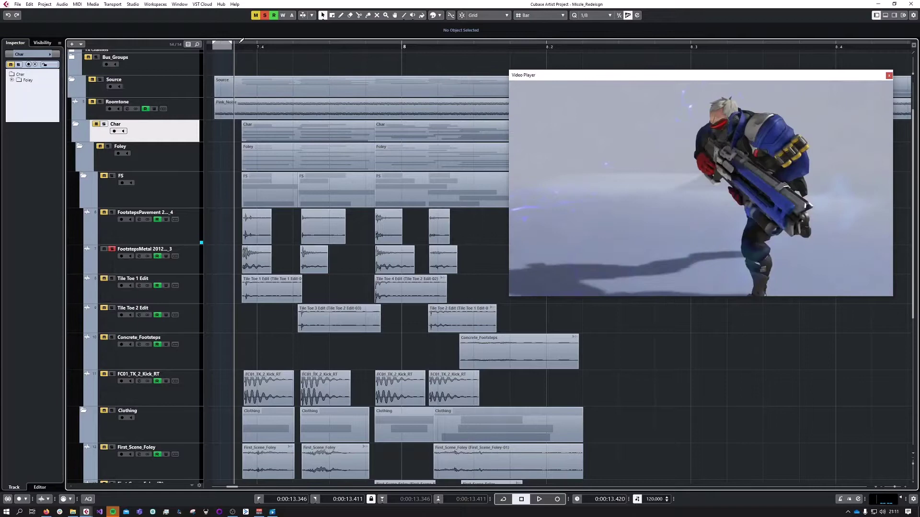
pyautogui.press('space')
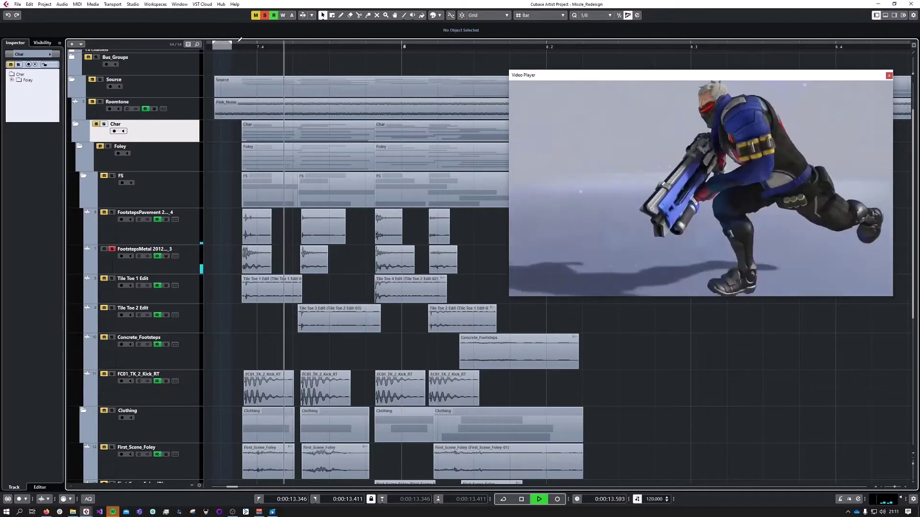
# Set the cycle range from 0:00:13.431 to 0:00:14.366 over the footsteps and enable cycle playback
pyautogui.moveTo(239, 41); pyautogui.dragTo(507, 42)
pyautogui.press('space')
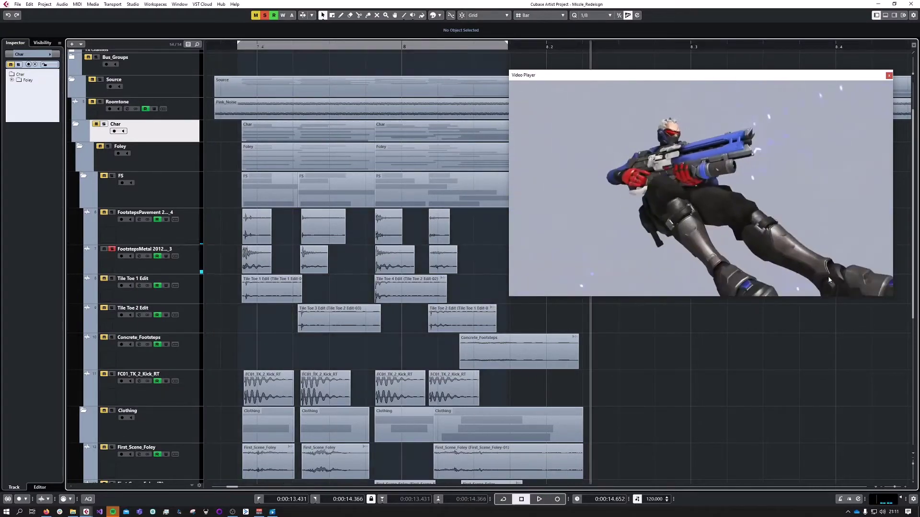
pyautogui.press('KP_0')
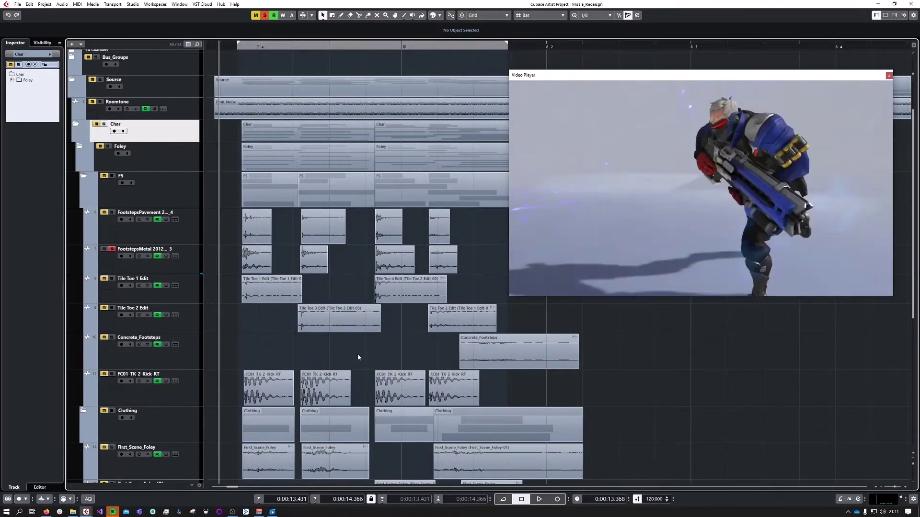
pyautogui.click(503, 500)
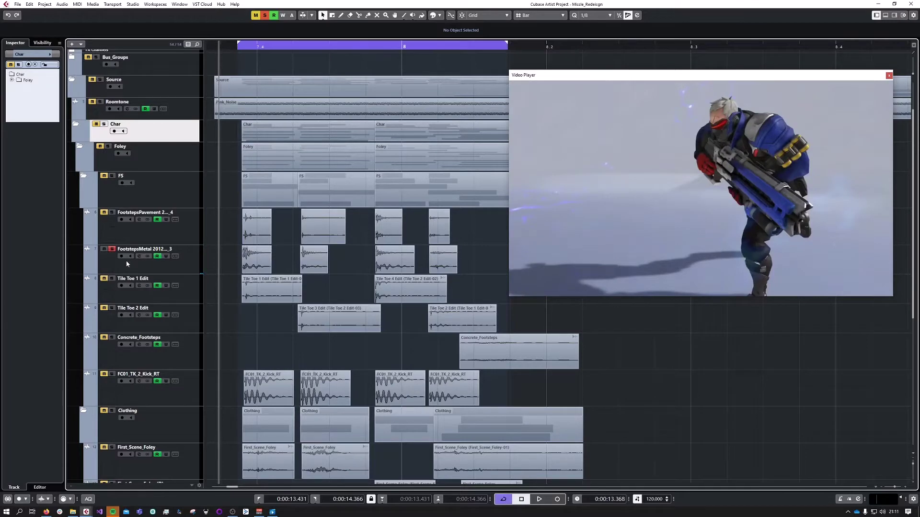
# Loop the soloed FootstepsMetal track, followed by Tile Toe 1 Edit and Tile Toe 2 Edit in solo
pyautogui.press('space')
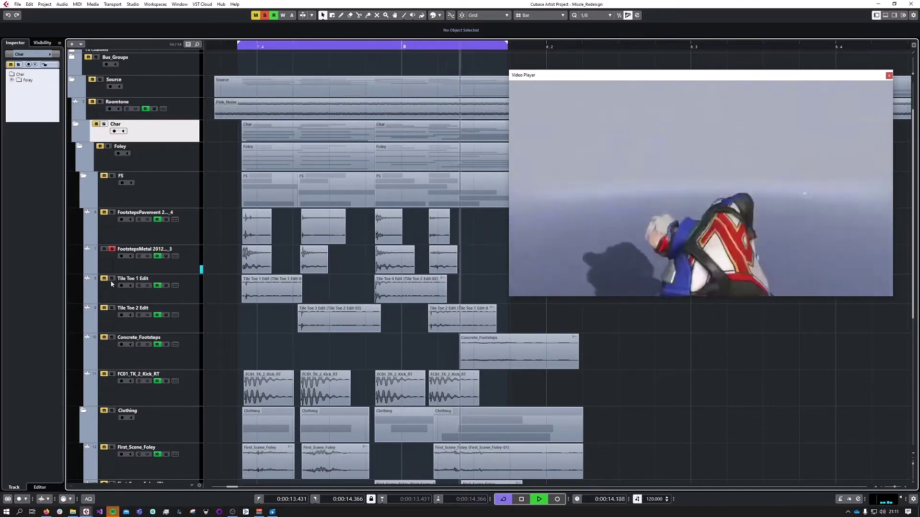
pyautogui.click(112, 279)
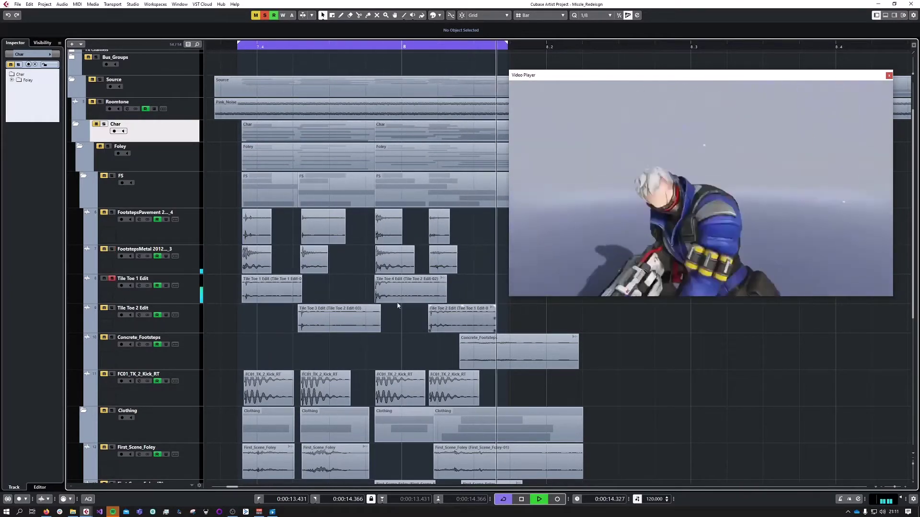
pyautogui.click(112, 308)
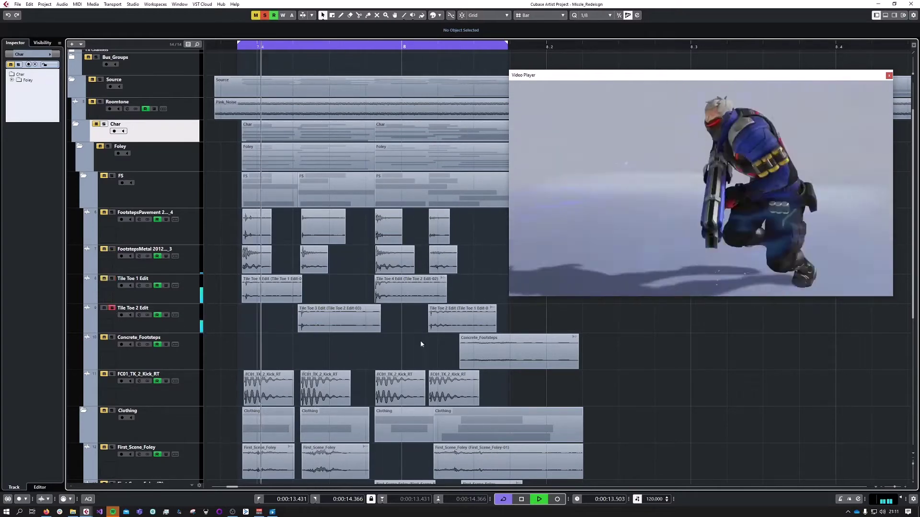
pyautogui.press('space')
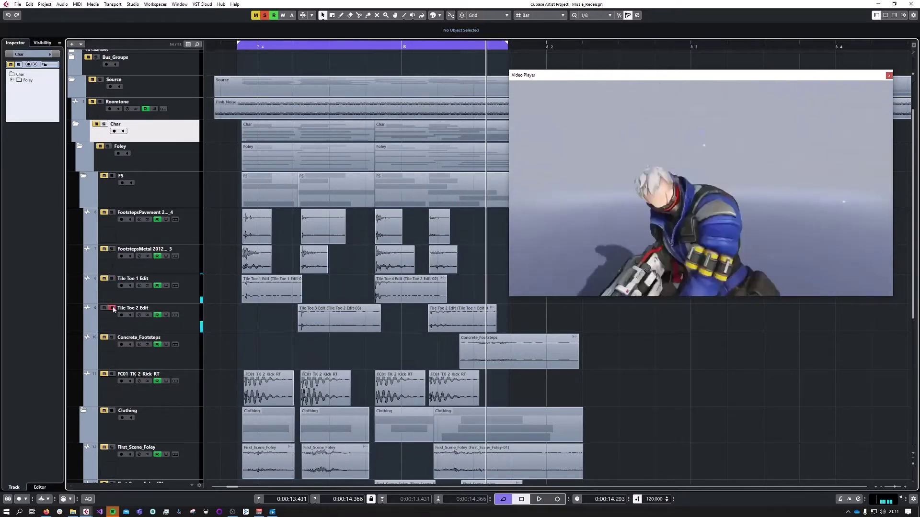
# Switch the solo from Tile Toe 2 Edit to Concrete_Footsteps, audition it, and clear the solo
pyautogui.click(113, 309)
pyautogui.click(111, 337)
pyautogui.press('space')
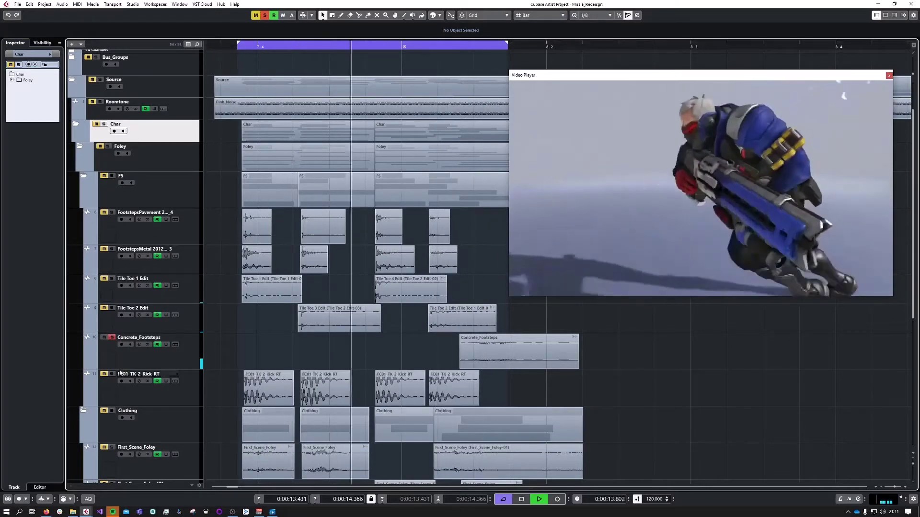
pyautogui.press('space')
pyautogui.click(112, 337)
# Solo the FC01_TK_2_Kick_RT track, listen to it in the loop, and clear the solo
pyautogui.click(112, 367)
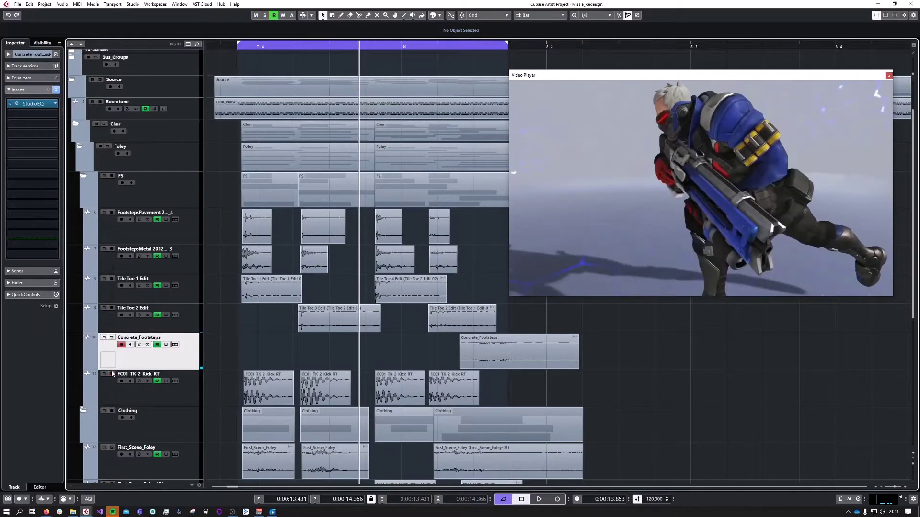
pyautogui.click(112, 374)
pyautogui.press('space')
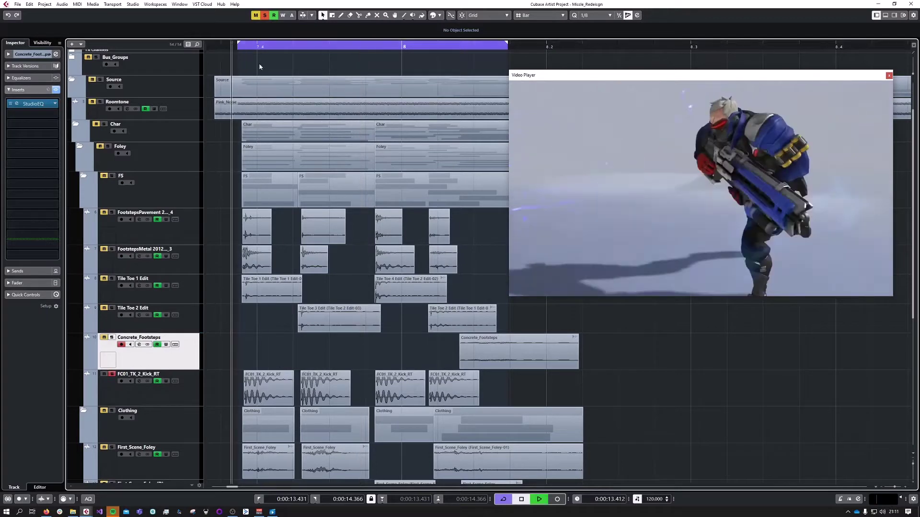
pyautogui.press('space')
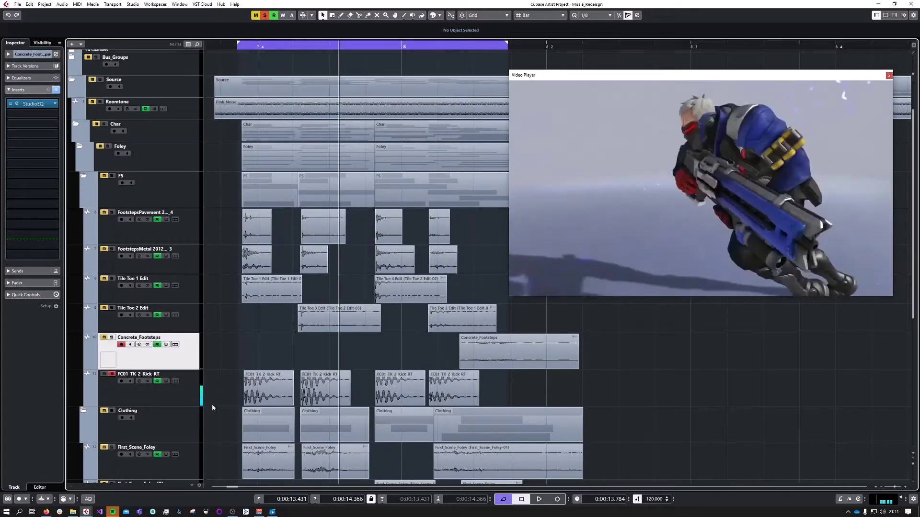
pyautogui.click(113, 375)
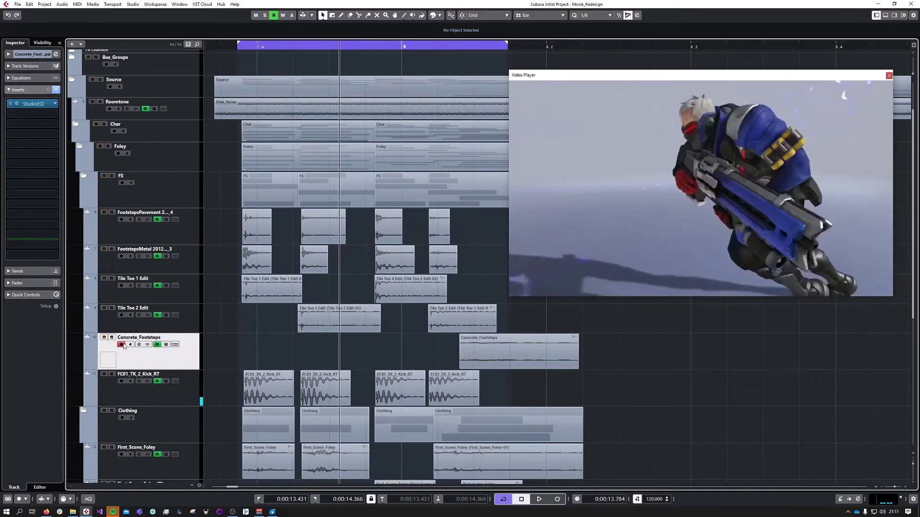
# Compare the full footstep mix with and without the FC01_TK_2_Kick_RT layer by muting it temporarily
pyautogui.moveTo(244, 48); pyautogui.dragTo(241, 55)
pyautogui.press('space')
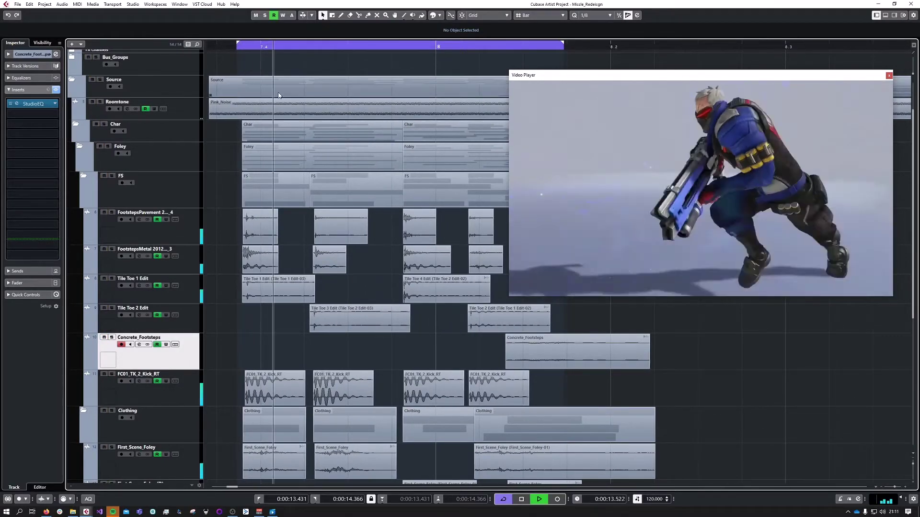
pyautogui.press('space')
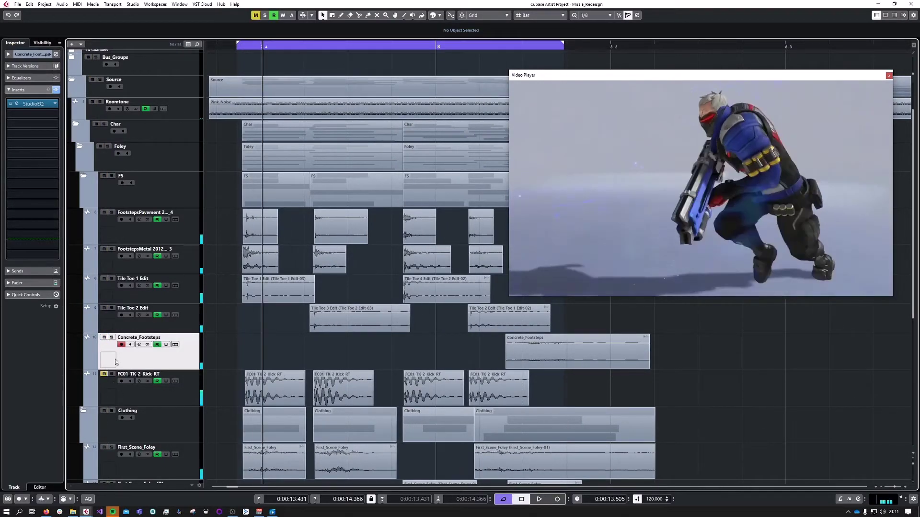
pyautogui.click(241, 45)
pyautogui.press('space')
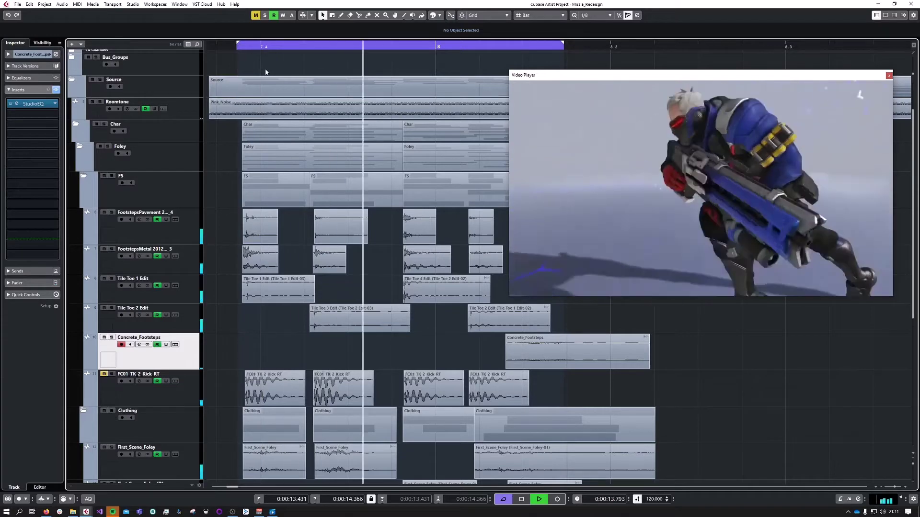
pyautogui.press('space')
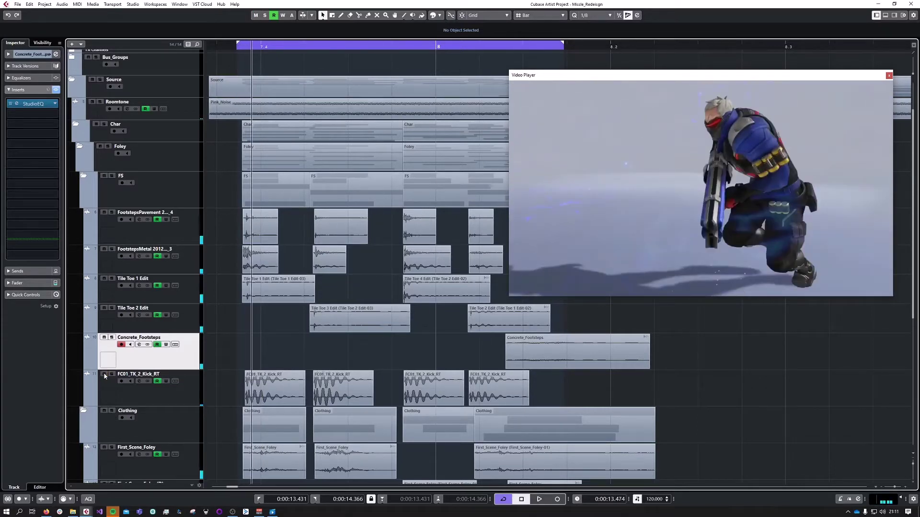
# Select the last event on the upper First_Scene_Foley track and extend the cycle range's end to 0:00:14.642 to cover it
pyautogui.scroll(-2, 209, 351)
pyautogui.scroll(-3, 210, 349)
pyautogui.scroll(1, 209, 348)
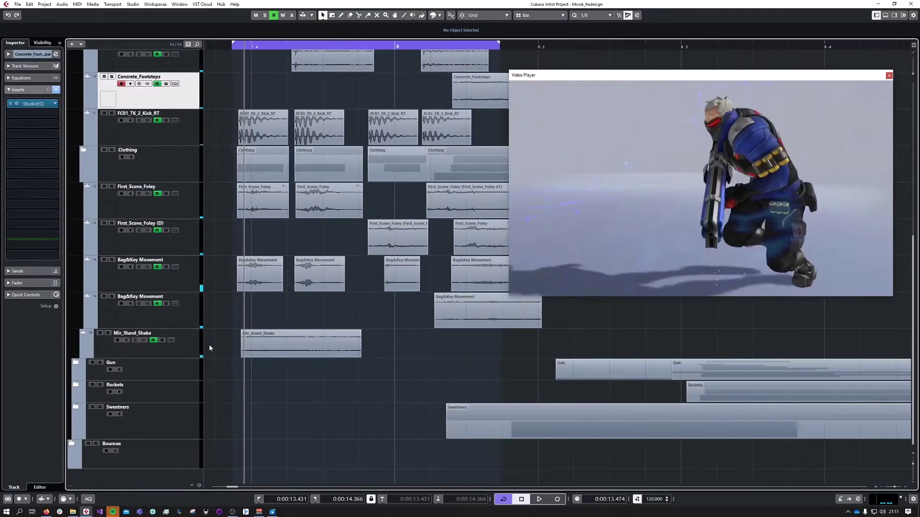
pyautogui.keyDown('ctrl'); pyautogui.scroll(-1, 272, 331); pyautogui.keyUp('ctrl')
pyautogui.keyDown('ctrl'); pyautogui.scroll(-1, 271, 331); pyautogui.keyUp('ctrl')
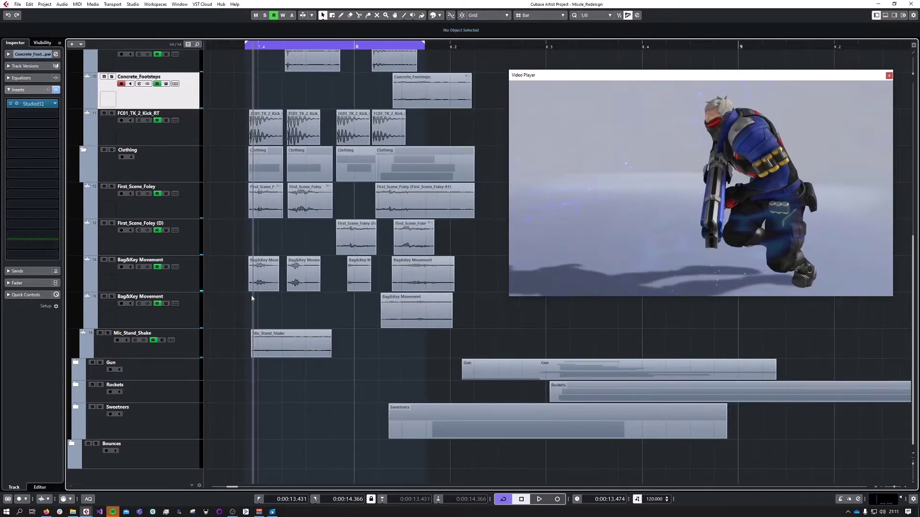
pyautogui.click(190, 215)
pyautogui.click(269, 202)
pyautogui.click(309, 203)
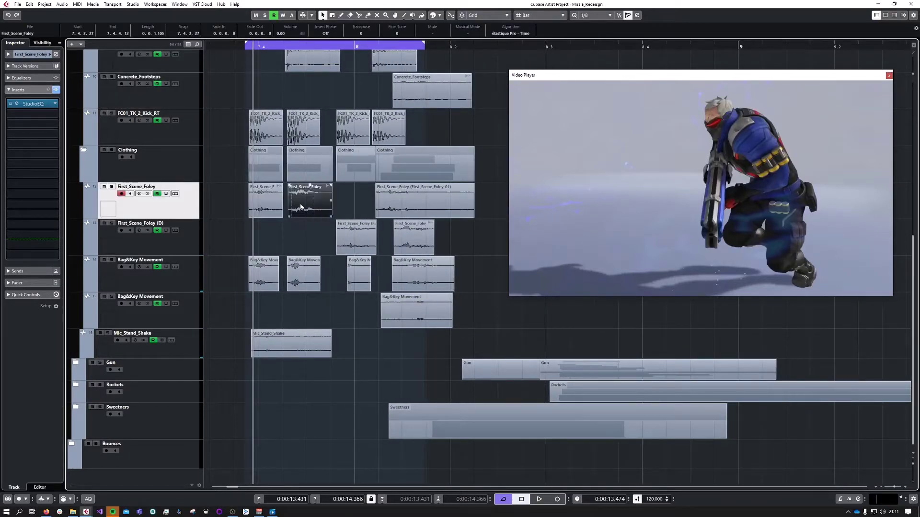
pyautogui.click(428, 200)
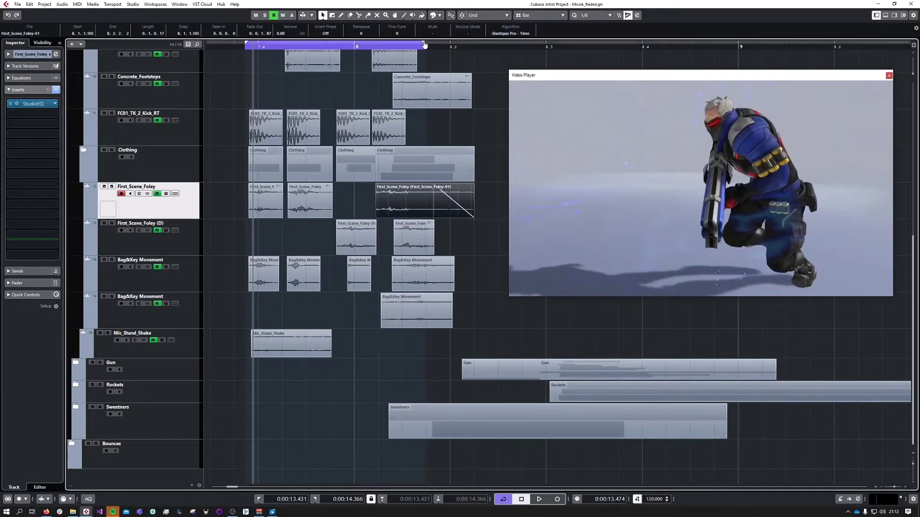
pyautogui.moveTo(424, 44); pyautogui.dragTo(470, 57)
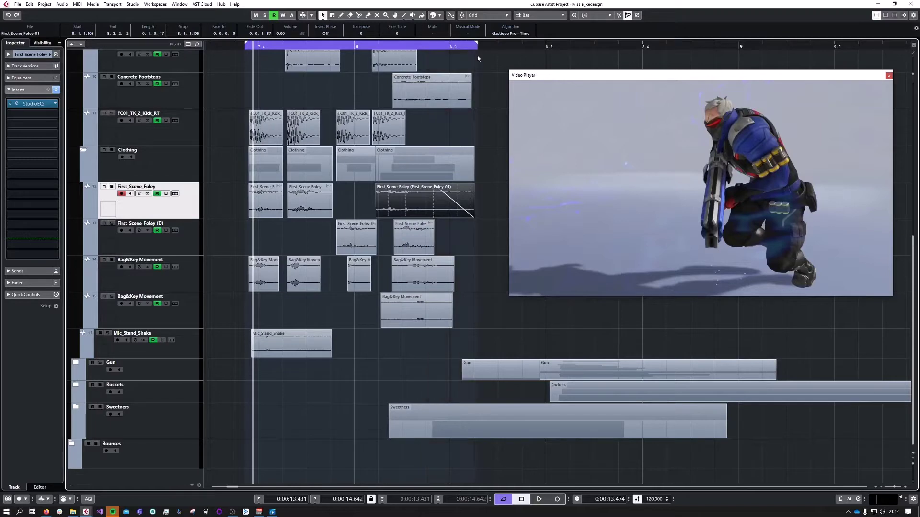
# Audition the upper First_Scene_Foley track soloed, clear its solo, and play the upper Bag&Key Movement track soloed
pyautogui.click(112, 187)
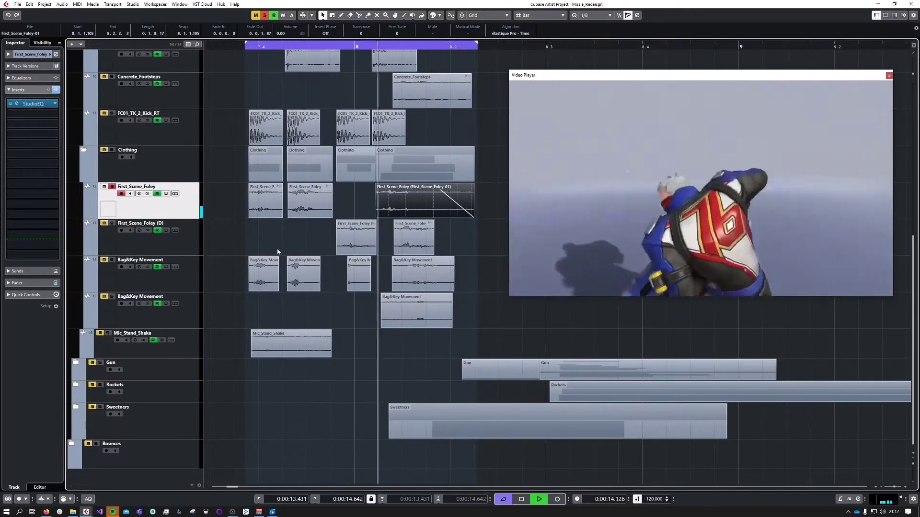
pyautogui.press('space')
pyautogui.click(111, 187)
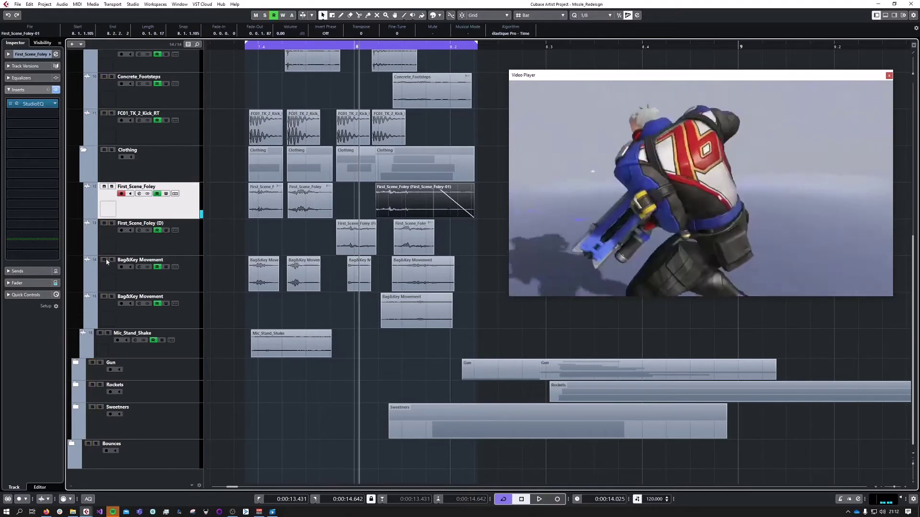
pyautogui.click(111, 260)
pyautogui.press('space')
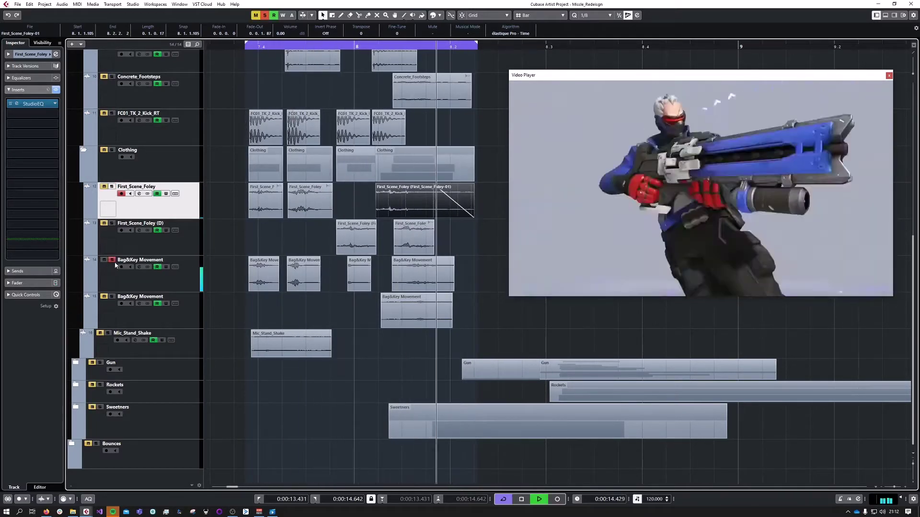
# Solo the whole Clothing folder and play its layers together from the start of the cycle
pyautogui.click(112, 150)
pyautogui.press('space')
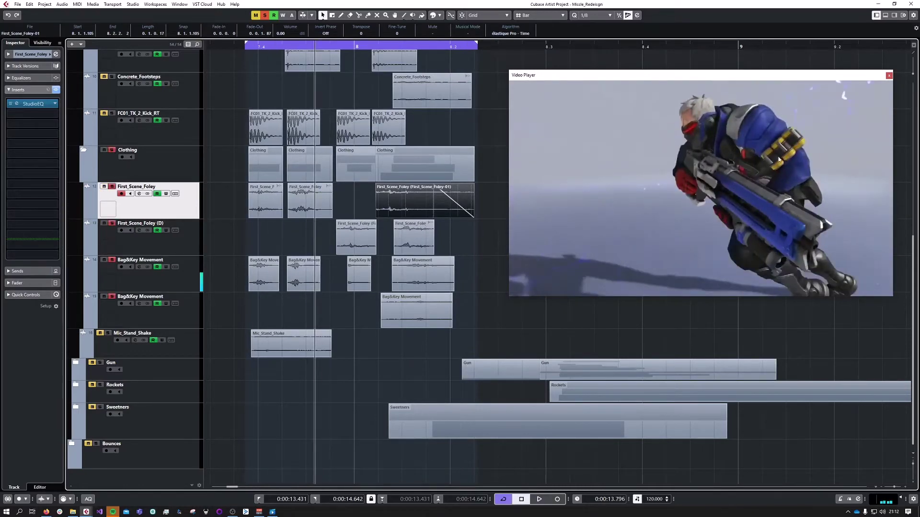
pyautogui.moveTo(248, 48); pyautogui.dragTo(235, 57)
pyautogui.press('space')
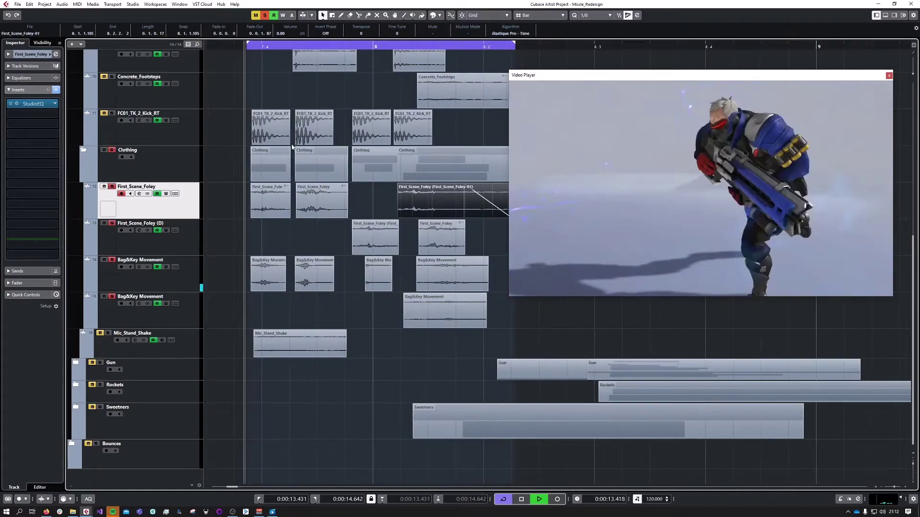
# Add the FS folder and the Mic_Stand_Shake track to the Clothing solo and listen to the combined foley in the loop
pyautogui.scroll(3, 223, 222)
pyautogui.scroll(-1, 223, 221)
pyautogui.scroll(4, 223, 221)
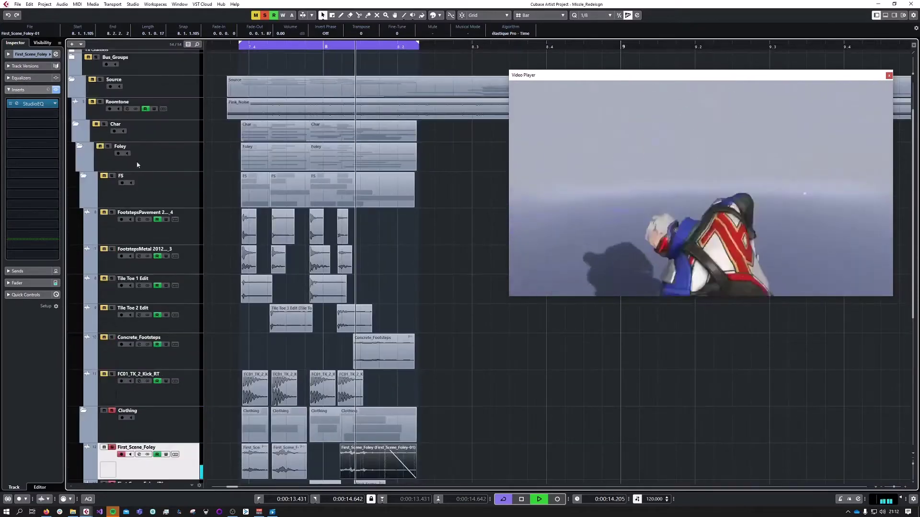
pyautogui.scroll(-4, 268, 186)
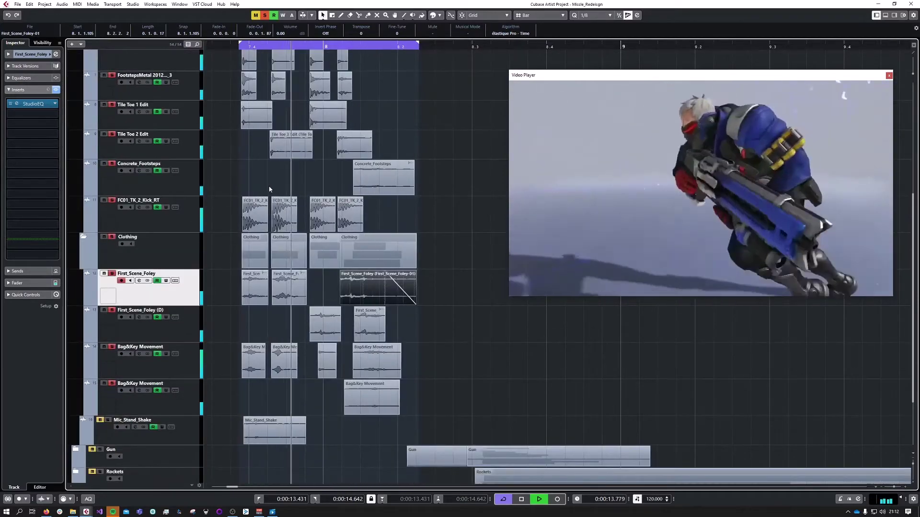
pyautogui.scroll(-2, 269, 189)
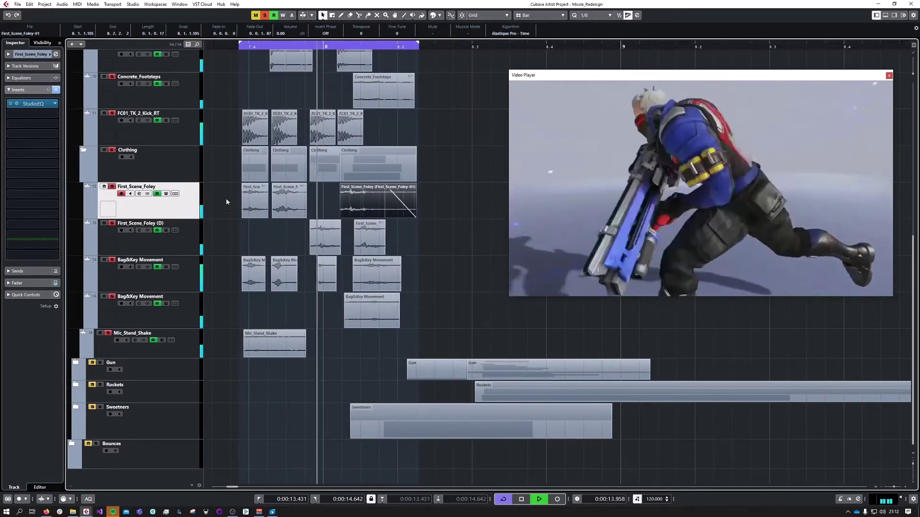
# Stop playback and collapse the FS, Clothing, Foley and Char folders
pyautogui.scroll(4, 238, 261)
pyautogui.scroll(-1, 238, 261)
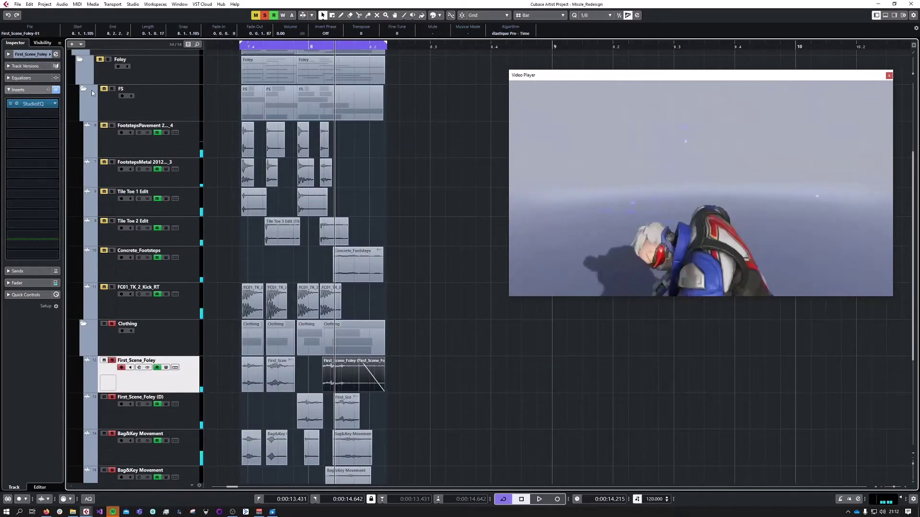
pyautogui.click(84, 89)
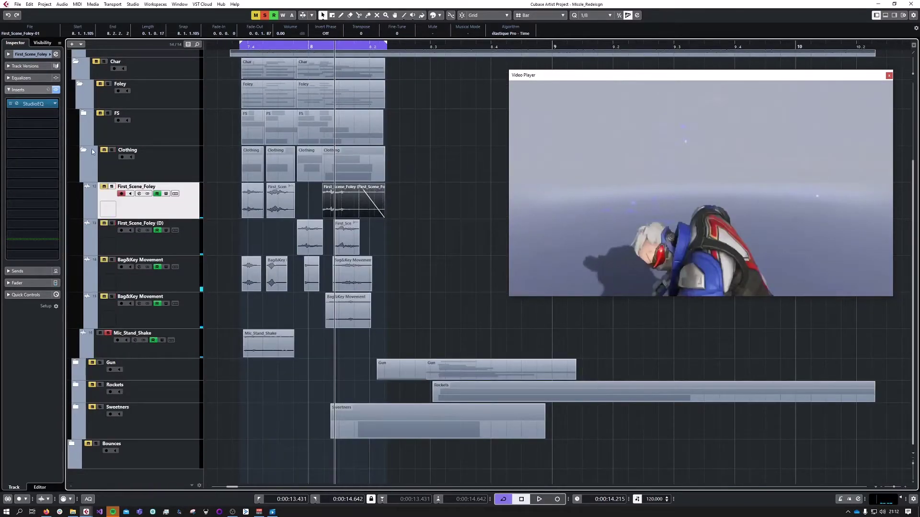
pyautogui.click(85, 150)
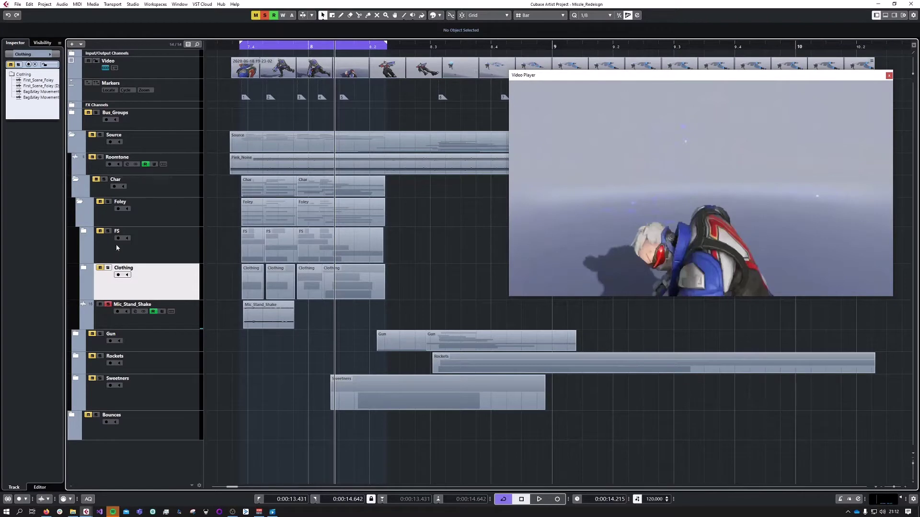
pyautogui.click(172, 220)
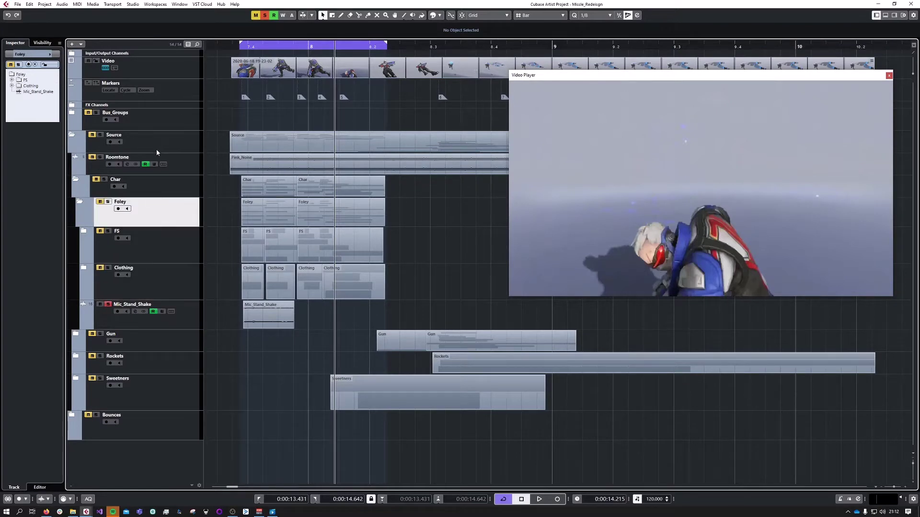
pyautogui.click(82, 203)
pyautogui.click(81, 202)
pyautogui.click(76, 180)
# Expand the Bus_Groups folder, examine the inserts of the Char_Bus, Gun and Rockets buses, and play the Char_Bus
pyautogui.click(72, 112)
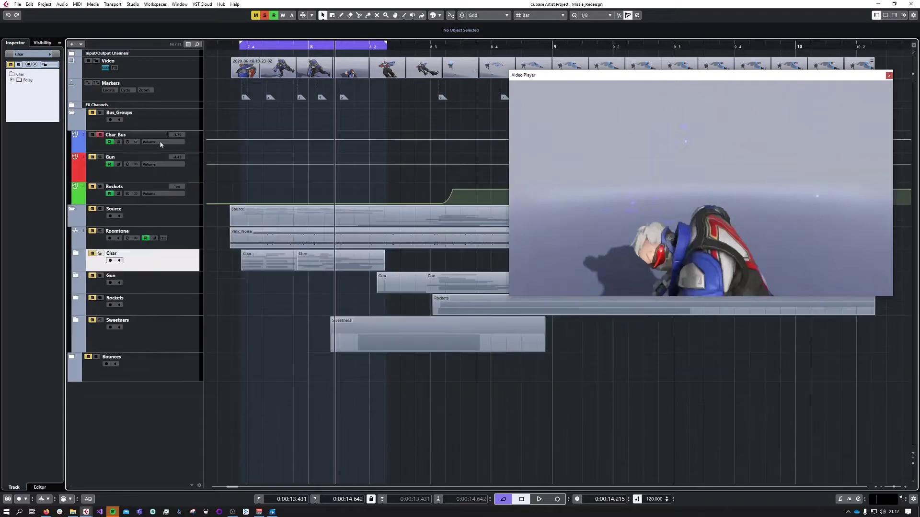
pyautogui.click(196, 146)
pyautogui.click(197, 169)
pyautogui.click(198, 198)
pyautogui.click(198, 175)
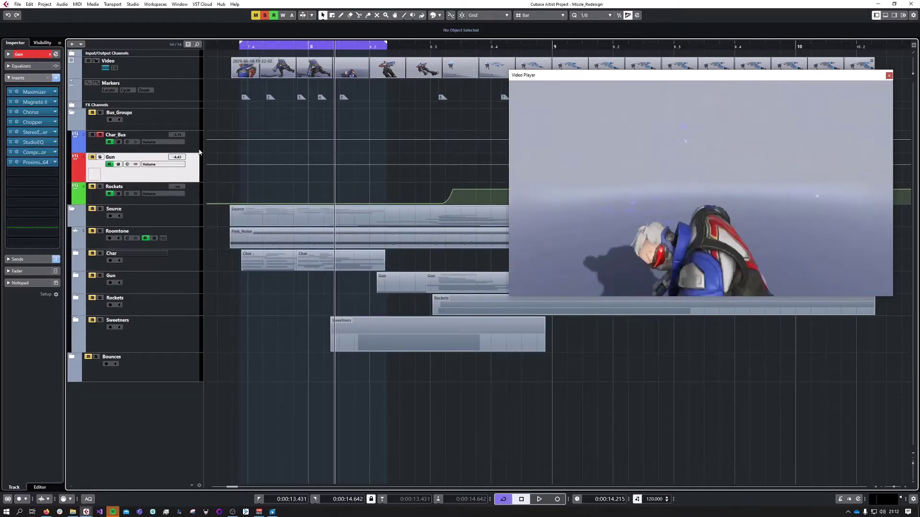
pyautogui.click(198, 146)
pyautogui.click(195, 173)
pyautogui.click(190, 151)
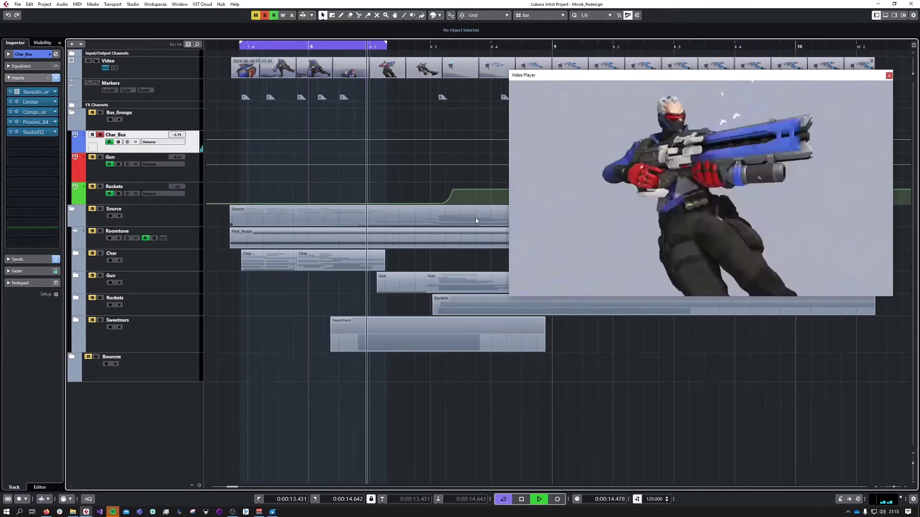
# Clear the Char_Bus solo and review the inserts on the Gun and Rockets buses
pyautogui.click(100, 135)
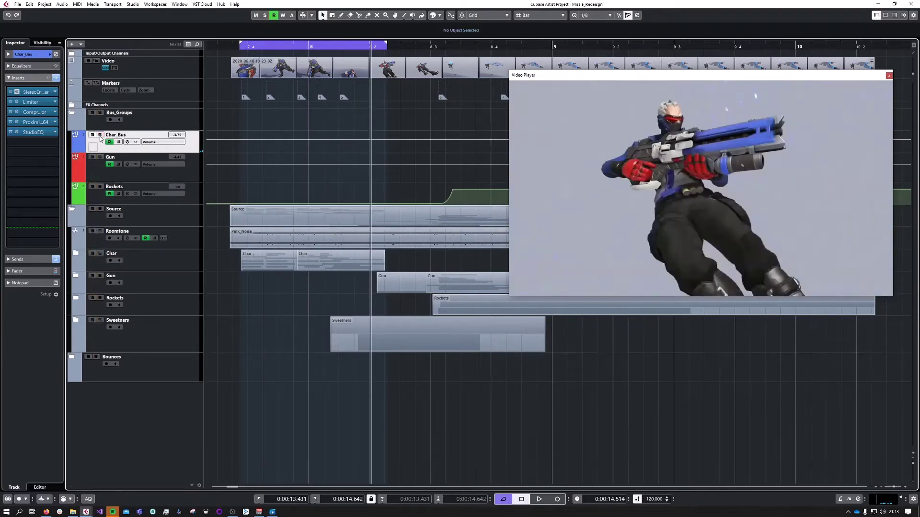
pyautogui.click(174, 178)
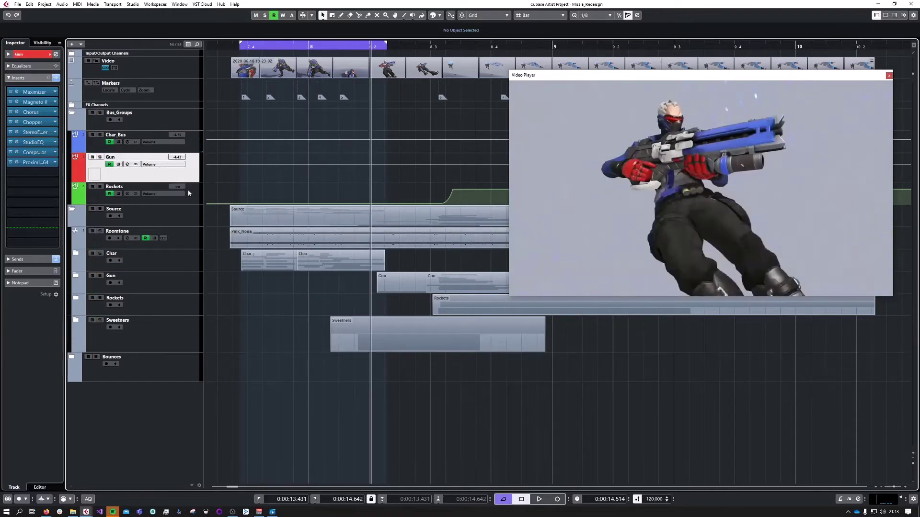
pyautogui.click(189, 195)
# Expand the Gun source folder and look through its Lows, Mids, Highs and Mech layers
pyautogui.click(75, 276)
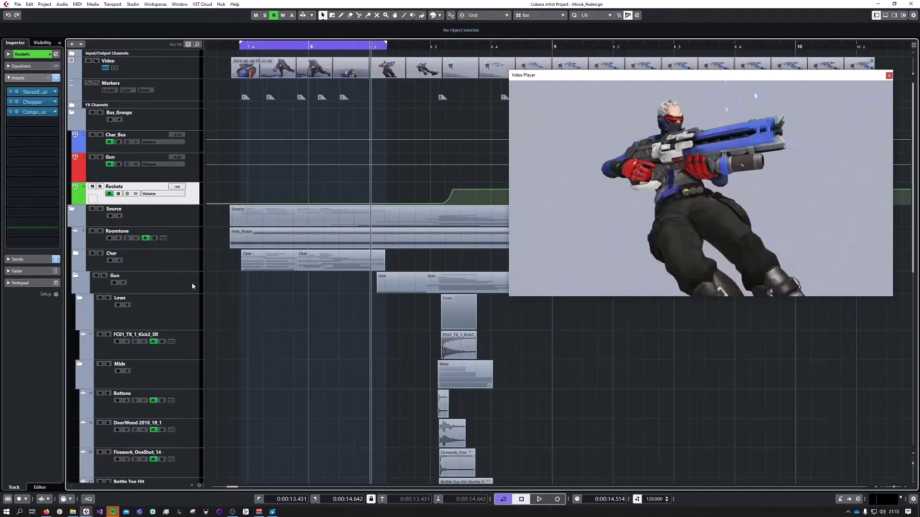
pyautogui.scroll(-2, 412, 330)
pyautogui.scroll(-3, 421, 337)
pyautogui.scroll(4, 429, 348)
pyautogui.hscroll(2, 424, 344)
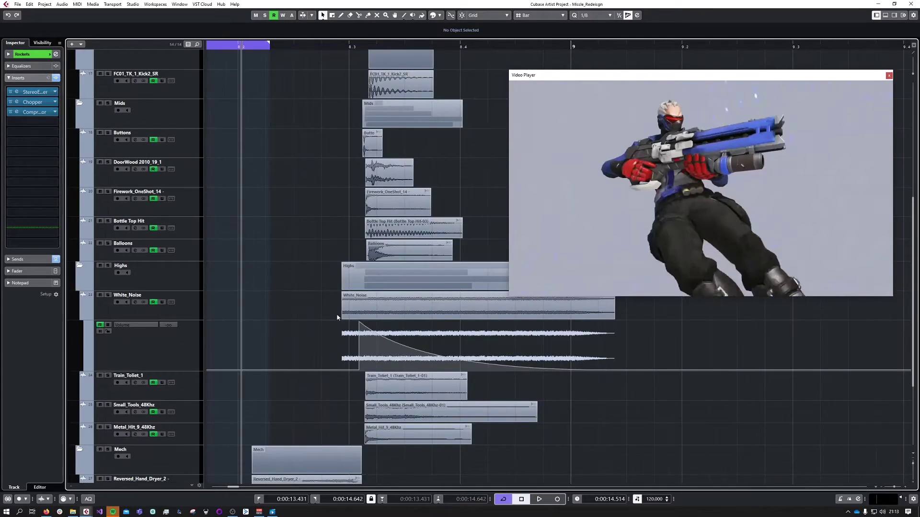
pyautogui.scroll(-4, 337, 316)
pyautogui.scroll(12, 351, 324)
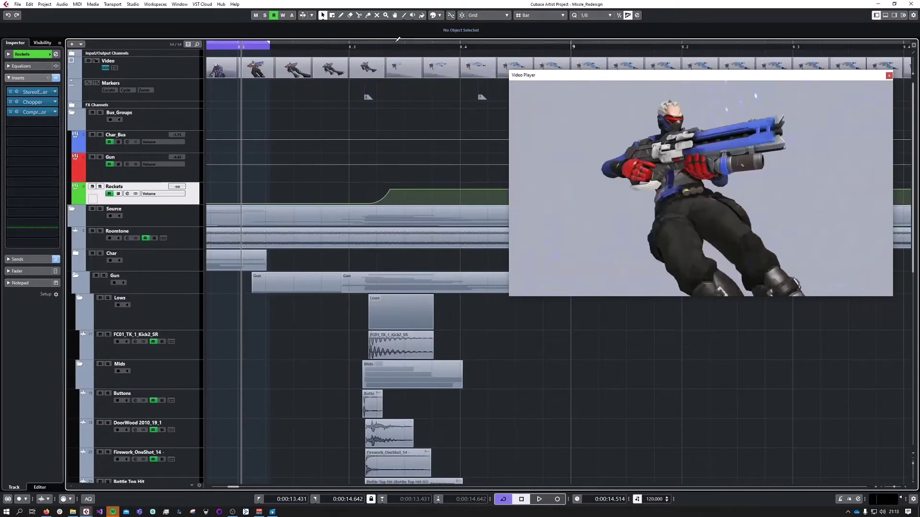
# Set the cycle range around the gunshot layers from 0:00:15.035 to 0:00:16.613
pyautogui.moveTo(358, 40); pyautogui.dragTo(707, 43)
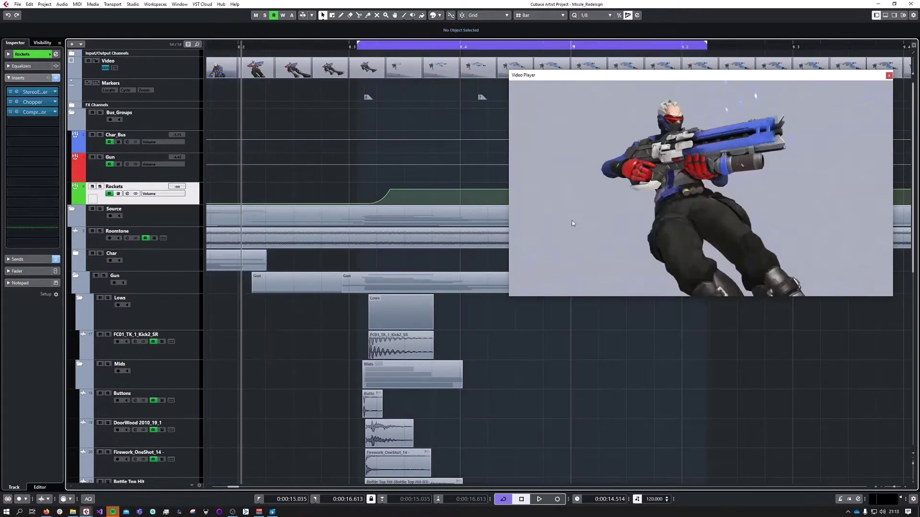
pyautogui.hscroll(-4, 467, 238)
pyautogui.scroll(-6, 466, 238)
pyautogui.hscroll(6, 444, 239)
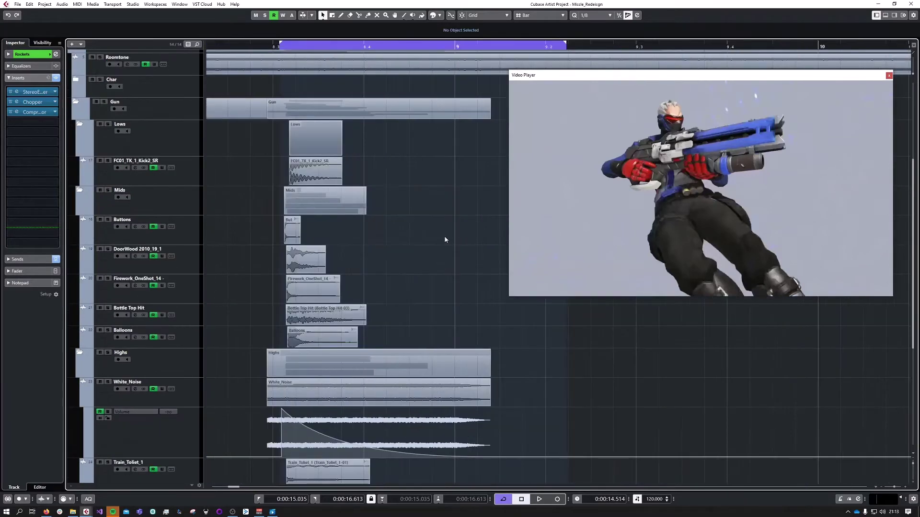
pyautogui.moveTo(293, 48); pyautogui.dragTo(279, 91)
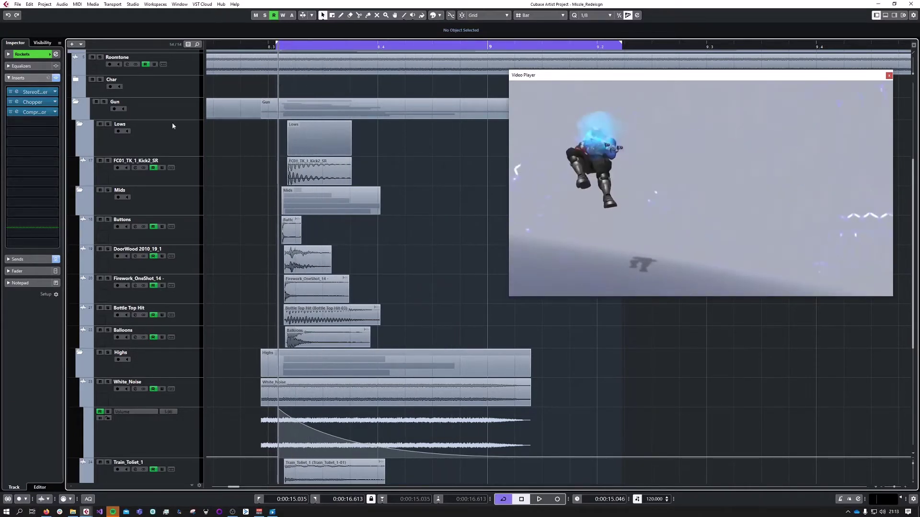
# Solo and select the FC01_TK_1_Kick2_SR track in the Lows folder and listen to it with its inserts active
pyautogui.click(107, 160)
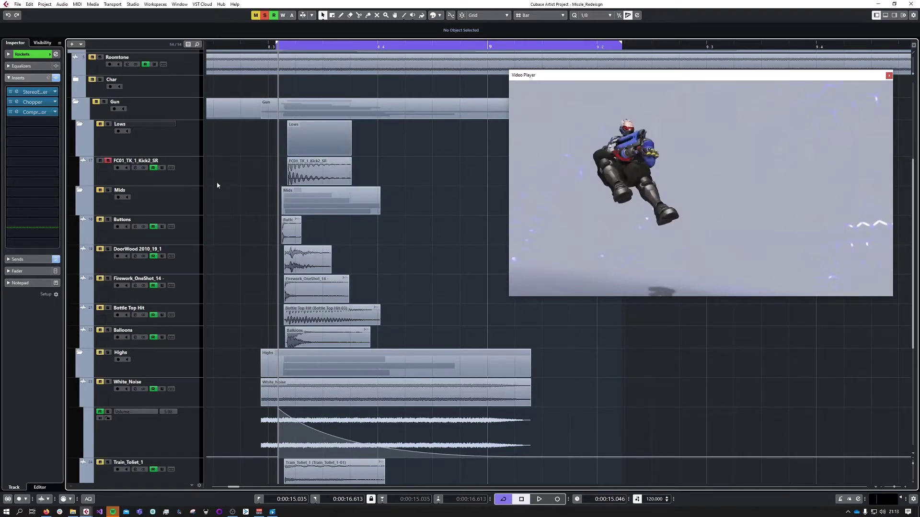
pyautogui.click(190, 180)
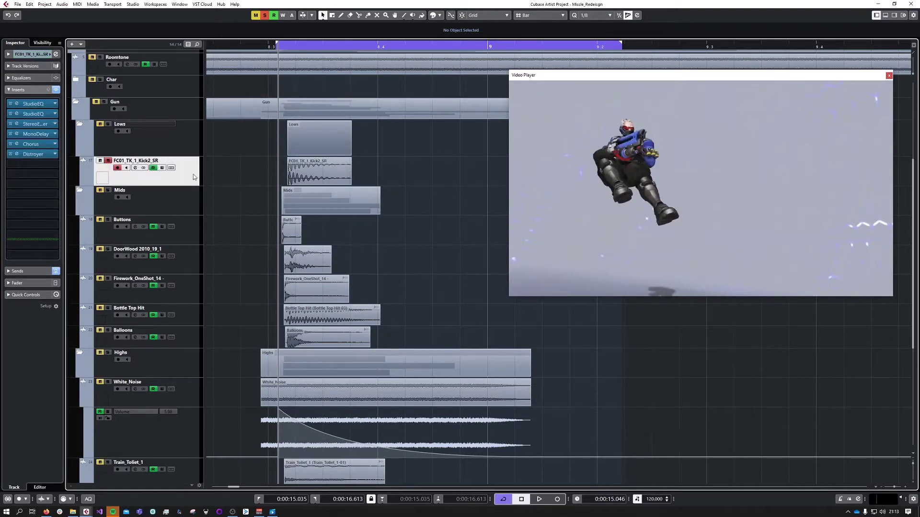
pyautogui.press('space')
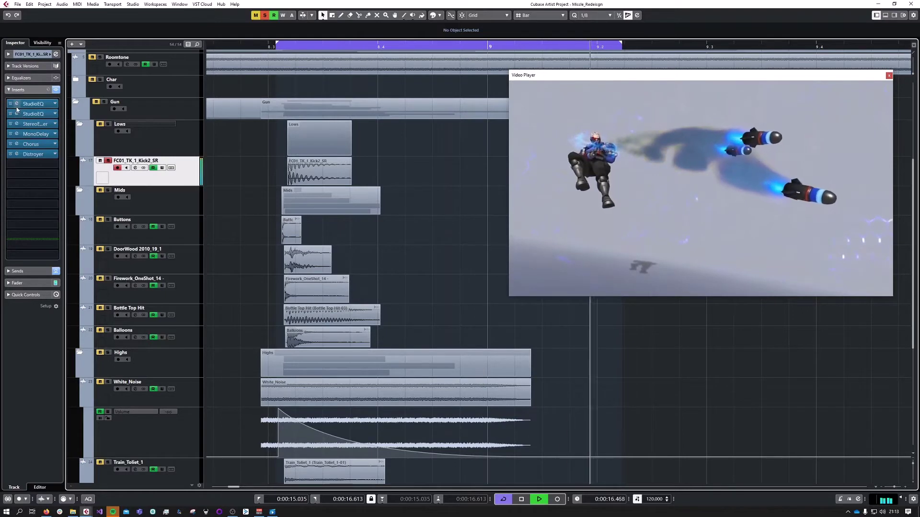
pyautogui.press('space')
# Bypass all six inserts on FC01_TK_1_Kick2_SR and play the unprocessed kick in the loop
pyautogui.click(10, 155)
pyautogui.click(10, 144)
pyautogui.click(11, 134)
pyautogui.click(10, 124)
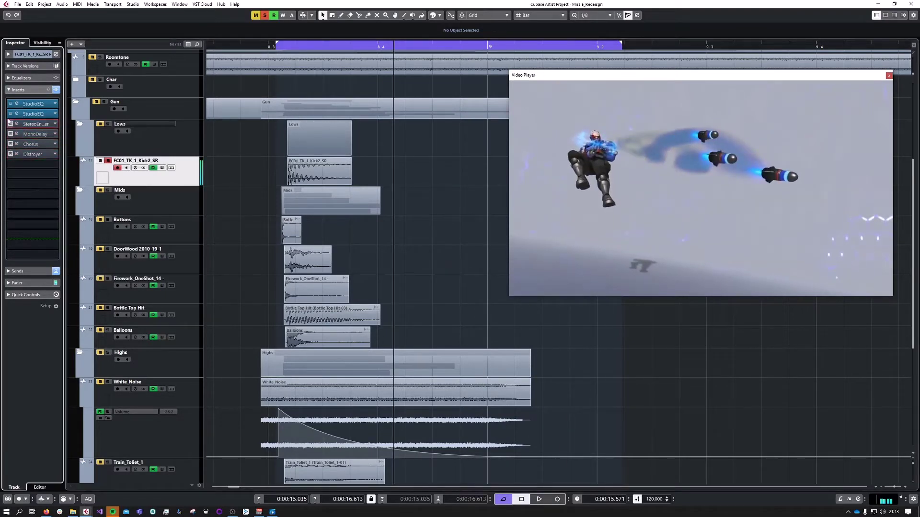
pyautogui.click(9, 104)
pyautogui.click(10, 113)
pyautogui.press('space')
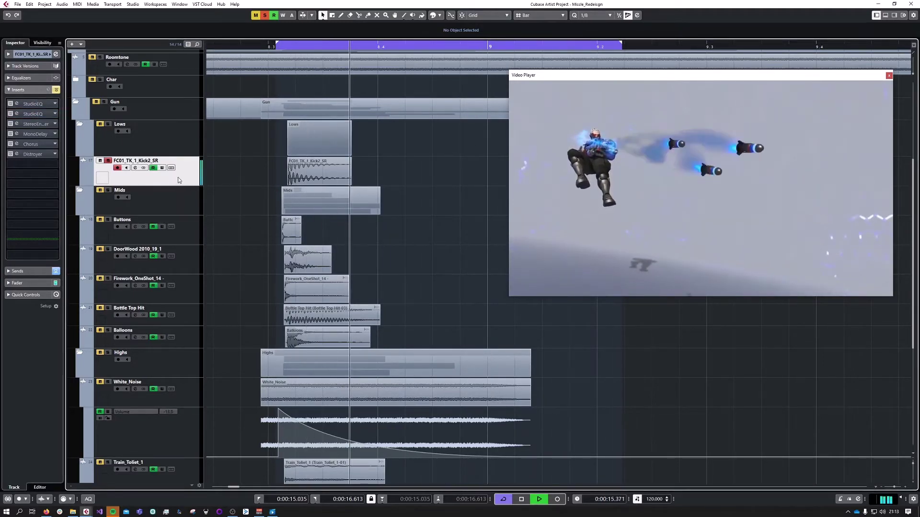
# Check the insert chain on the Gun bus while the loop plays, and return to the FC01_TK_1_Kick2_SR track
pyautogui.scroll(5, 158, 191)
pyautogui.click(104, 166)
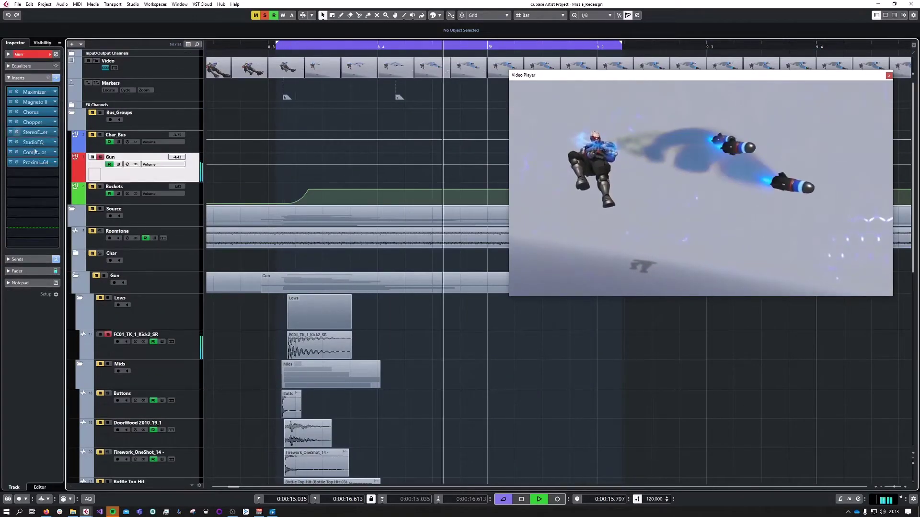
pyautogui.scroll(-3, 144, 216)
pyautogui.click(186, 265)
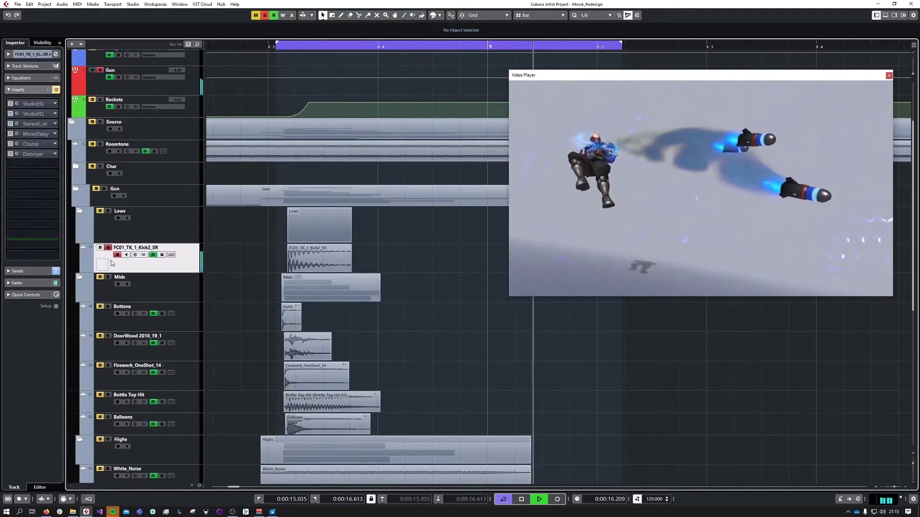
pyautogui.scroll(-3, 155, 263)
pyautogui.scroll(3, 148, 259)
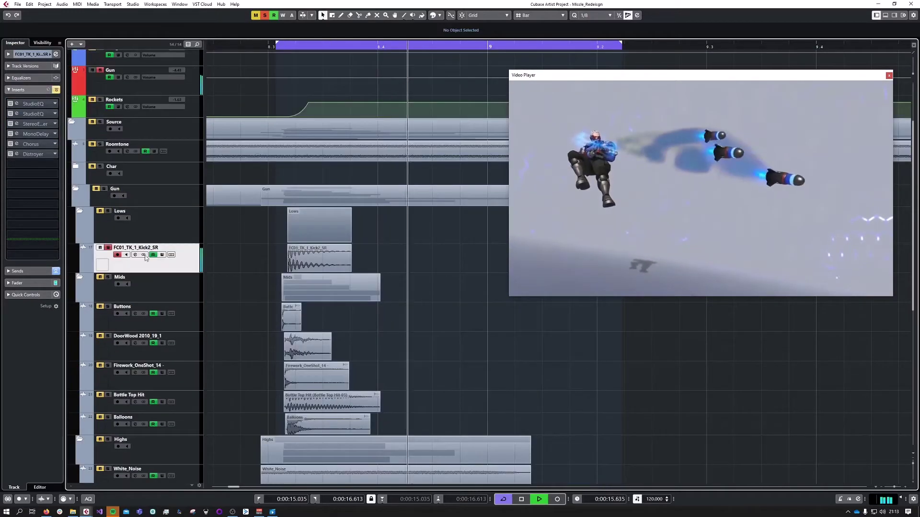
# Inspect the first StudioEQ on FC01_TK_1_Kick2_SR, reactivate all the track's inserts, and close the plug-in window
pyautogui.press('space')
pyautogui.click(36, 105)
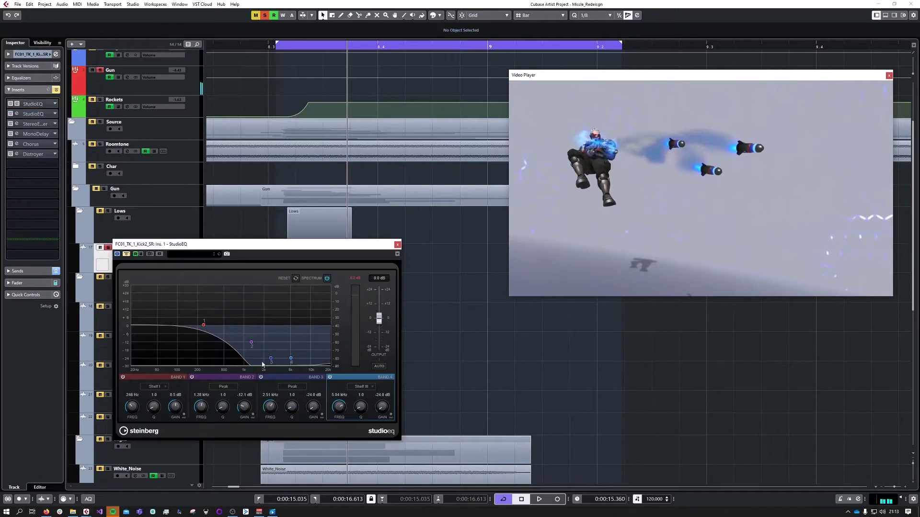
pyautogui.click(15, 105)
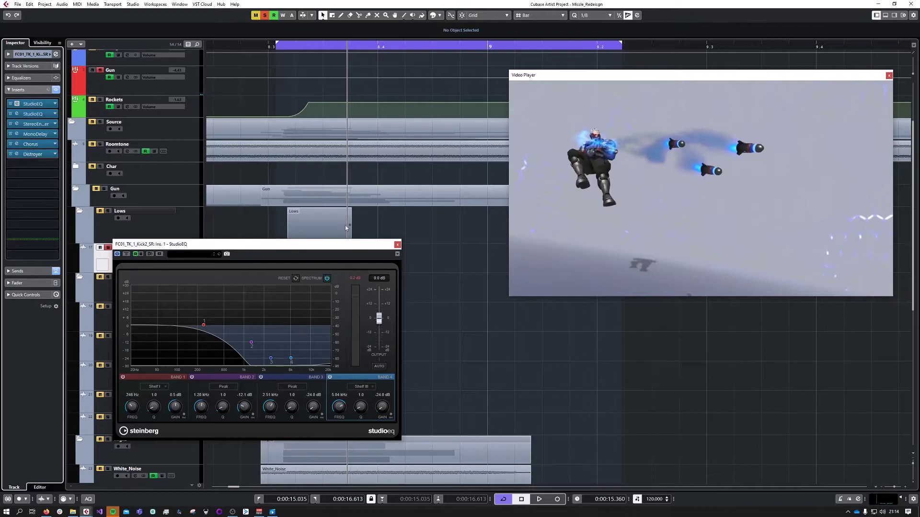
pyautogui.click(397, 245)
# Play the soloed FC01_TK_1_Kick2_SR track in the cycle with its full insert chain active
pyautogui.click(281, 52)
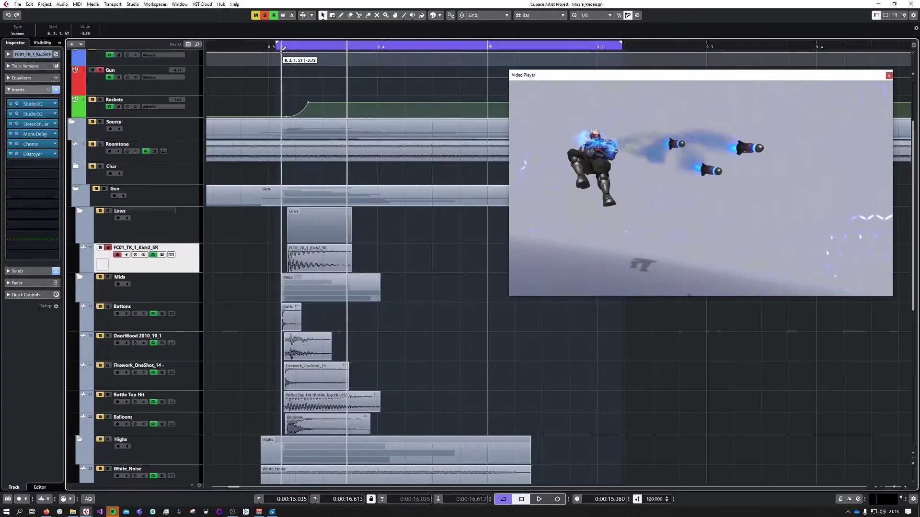
pyautogui.moveTo(279, 47); pyautogui.dragTo(283, 63)
pyautogui.press('space')
pyautogui.press('g')
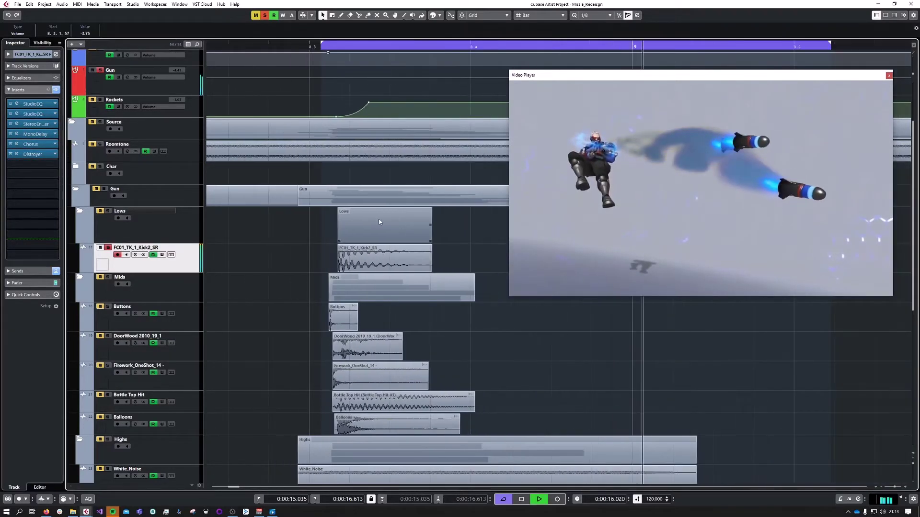
# Stop the kick playback and solo the Mids folder to bring up its gunshot layers
pyautogui.hscroll(2, 370, 255)
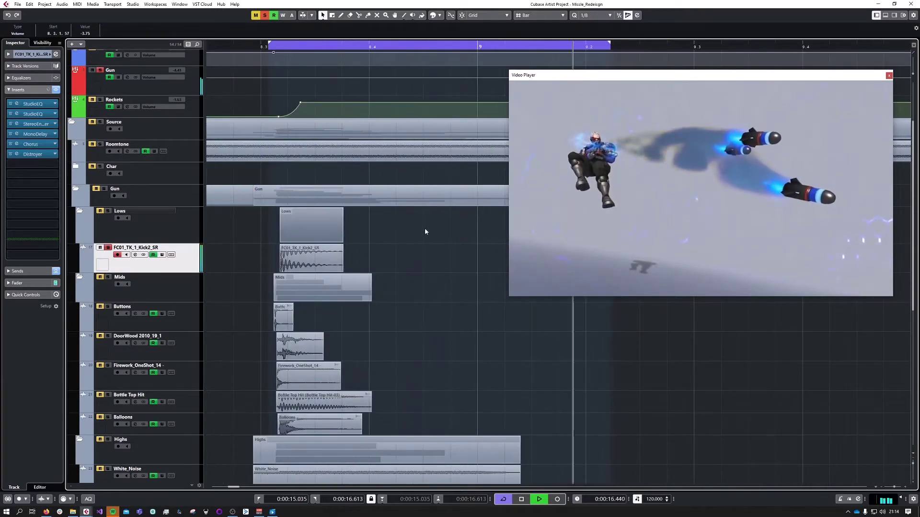
pyautogui.press('space')
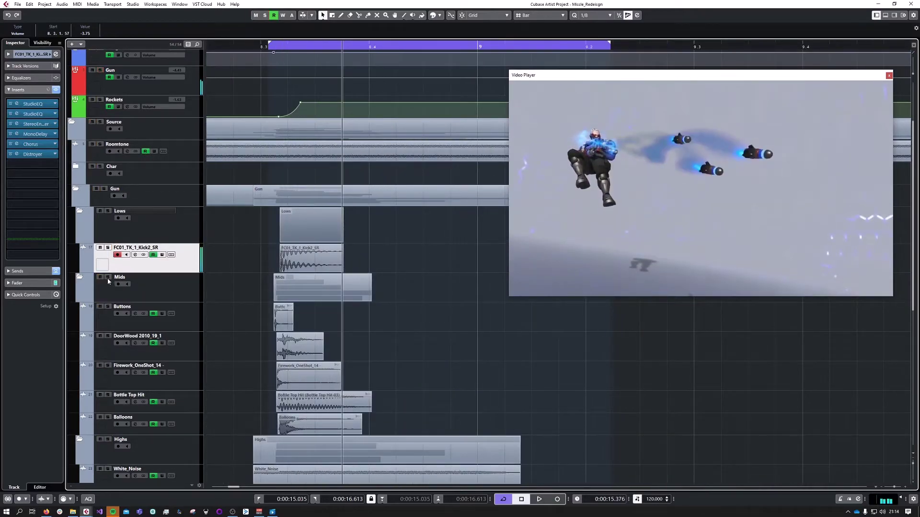
pyautogui.click(107, 277)
pyautogui.scroll(-2, 211, 290)
pyautogui.scroll(2, 247, 296)
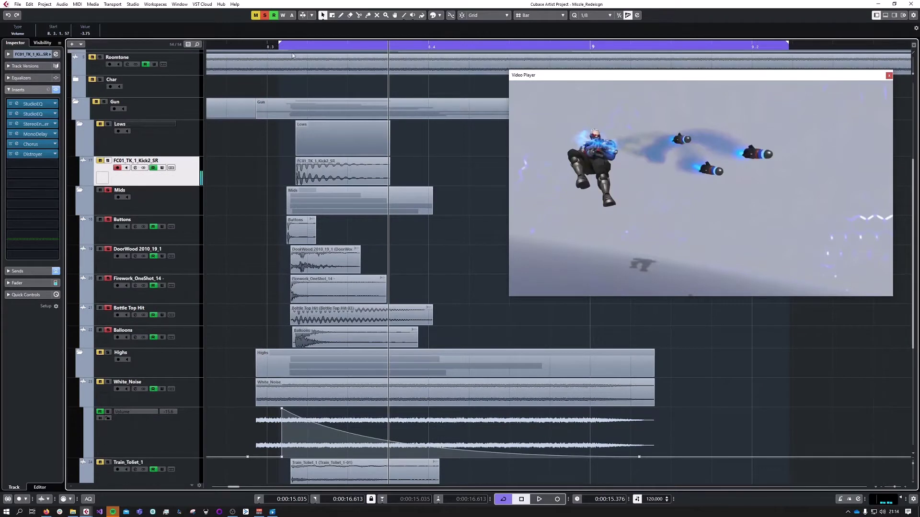
# Solo only the Buttons track and play it from the start of the cycle
pyautogui.moveTo(288, 47); pyautogui.dragTo(271, 47)
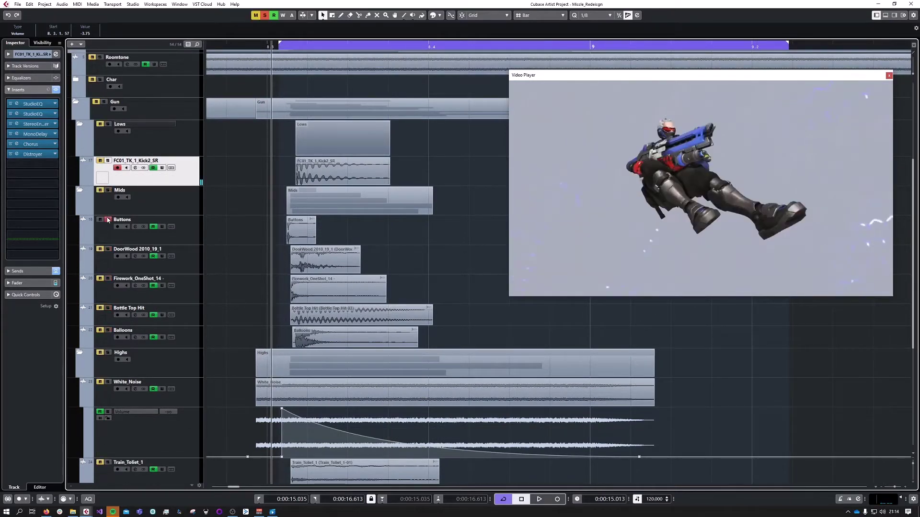
pyautogui.click(108, 219)
pyautogui.press('space')
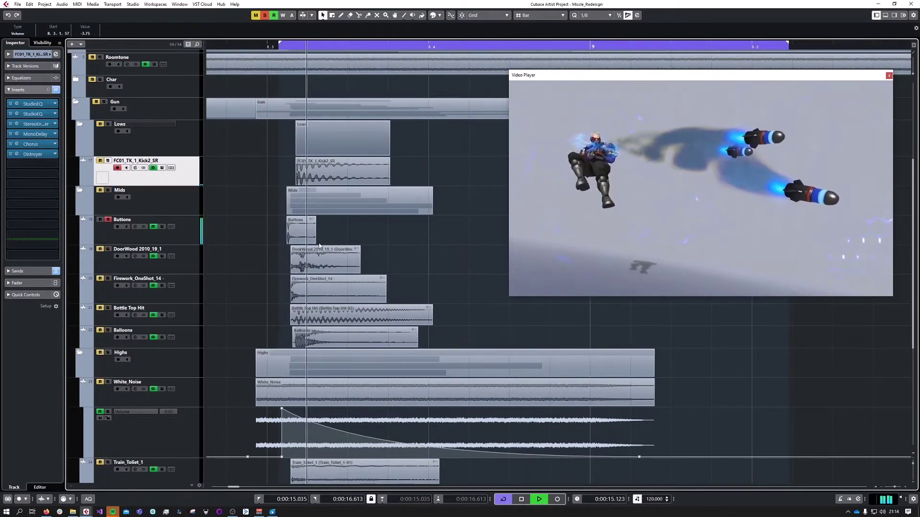
# Switch the solo to DoorWood 2010_19_1 while the loop plays and inspect that track's insert chain
pyautogui.click(109, 249)
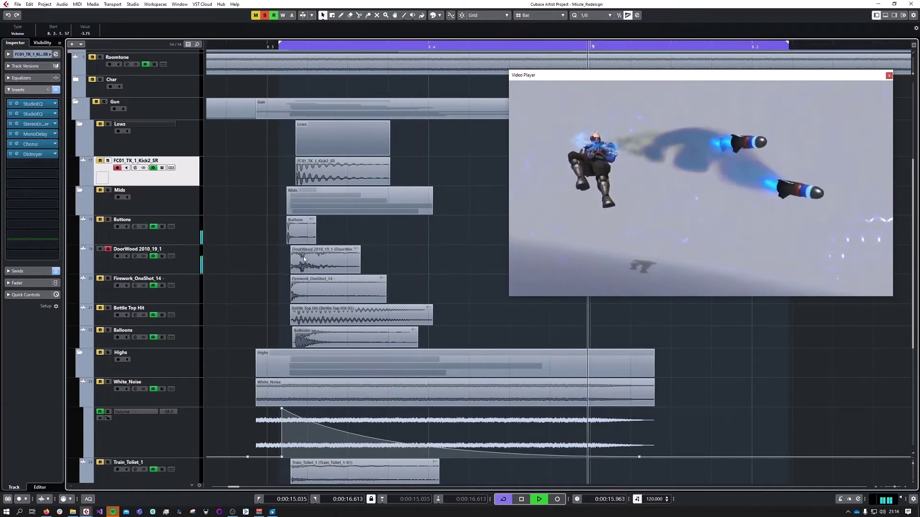
pyautogui.click(188, 267)
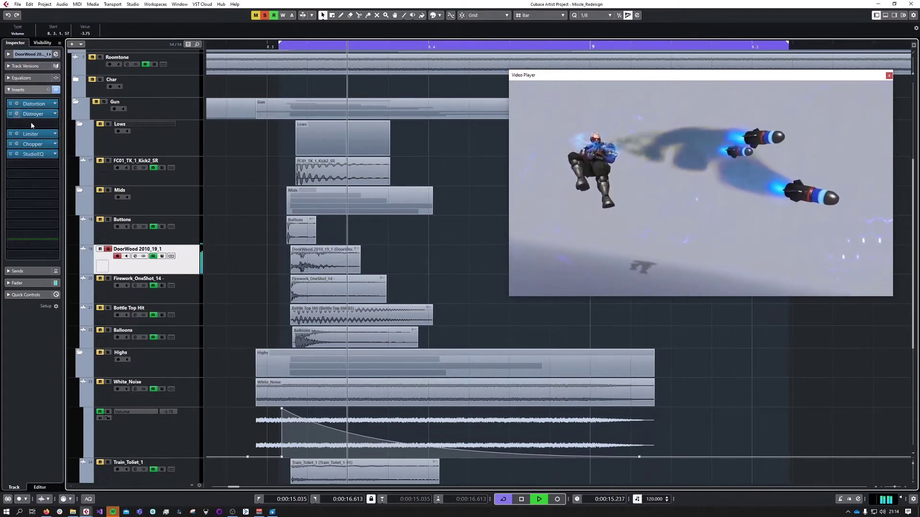
# Solo Firework_OneShot_14, select its track, and play it from near the cycle start
pyautogui.click(107, 279)
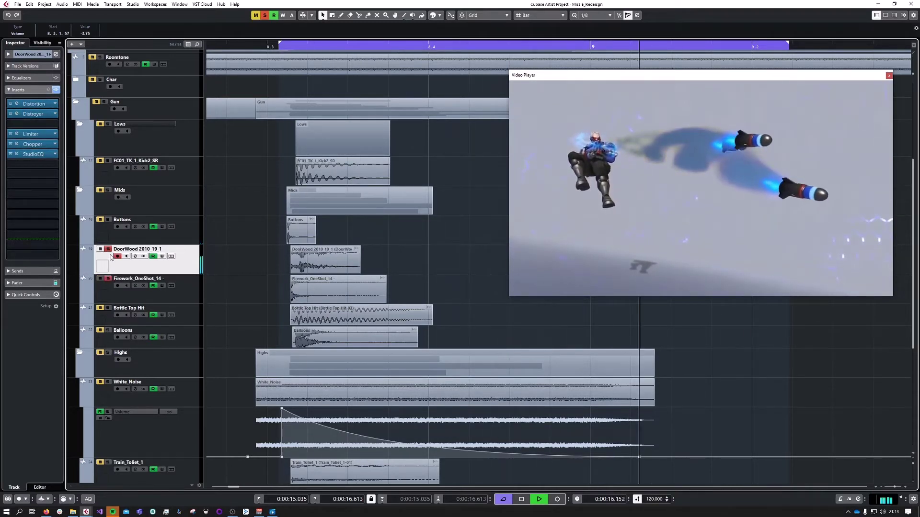
pyautogui.click(190, 301)
pyautogui.moveTo(285, 45); pyautogui.dragTo(286, 41)
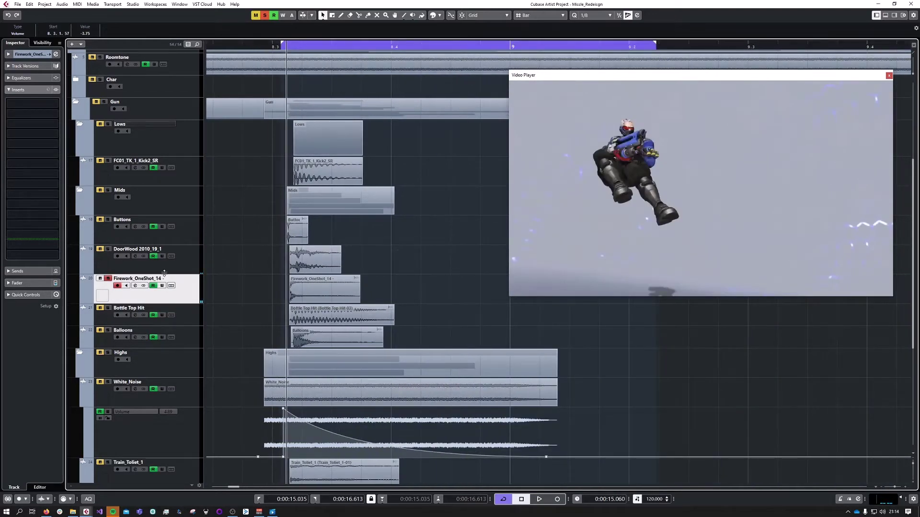
pyautogui.press('space')
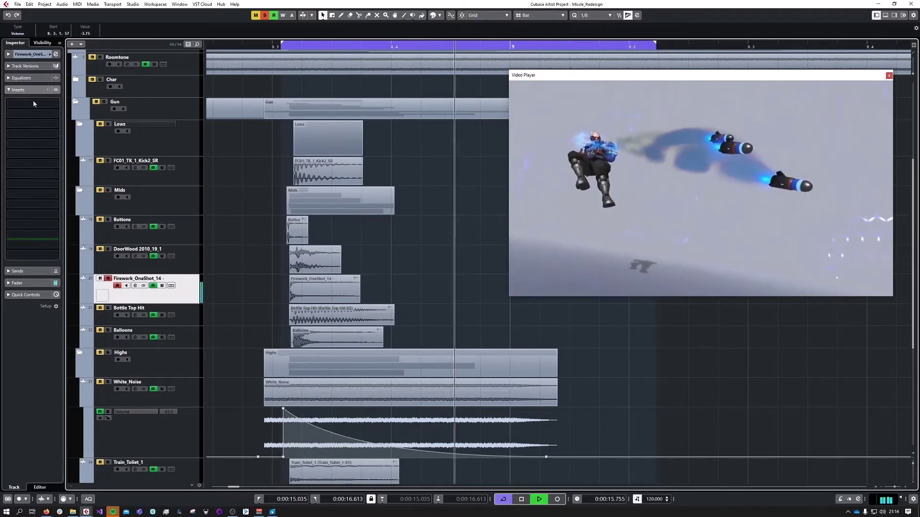
# Check the insert chain on the Gun bus while the firework loop plays, and return to the Firework_OneShot_14 track
pyautogui.scroll(3, 156, 310)
pyautogui.scroll(3, 157, 299)
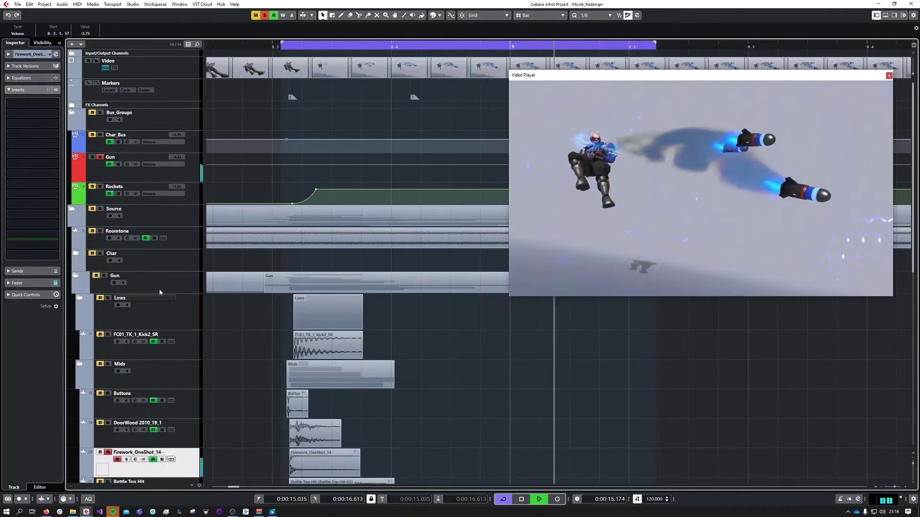
pyautogui.click(143, 175)
pyautogui.scroll(-6, 169, 311)
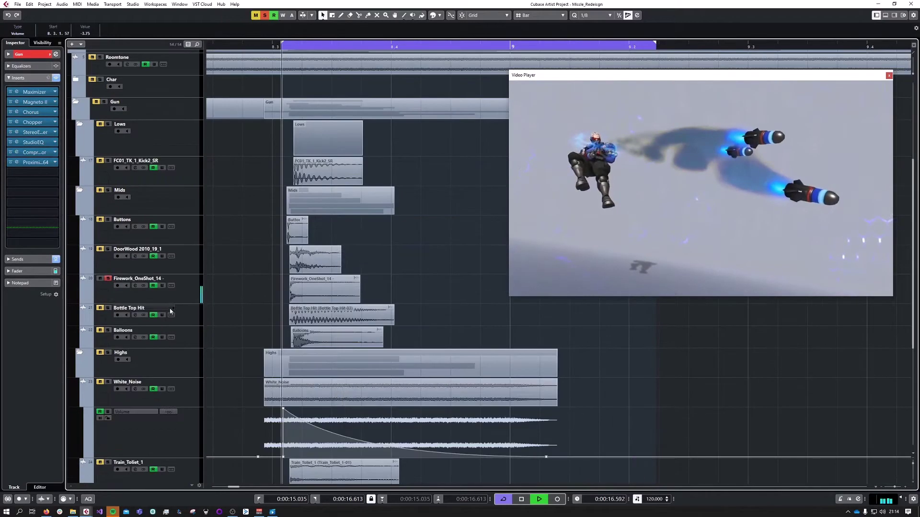
pyautogui.click(190, 298)
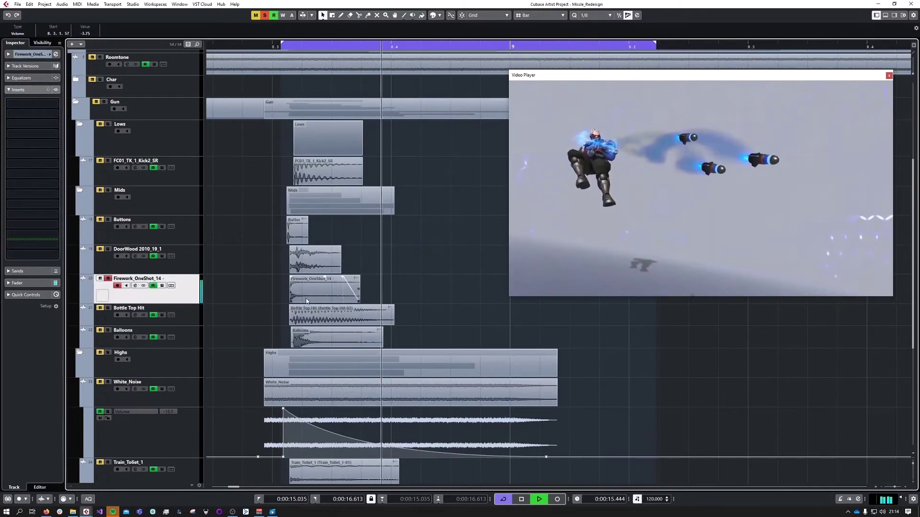
# Solo the Bottle Top Hit track and listen to it in the loop with all five inserts bypassed
pyautogui.scroll(-3, 144, 230)
pyautogui.click(141, 234)
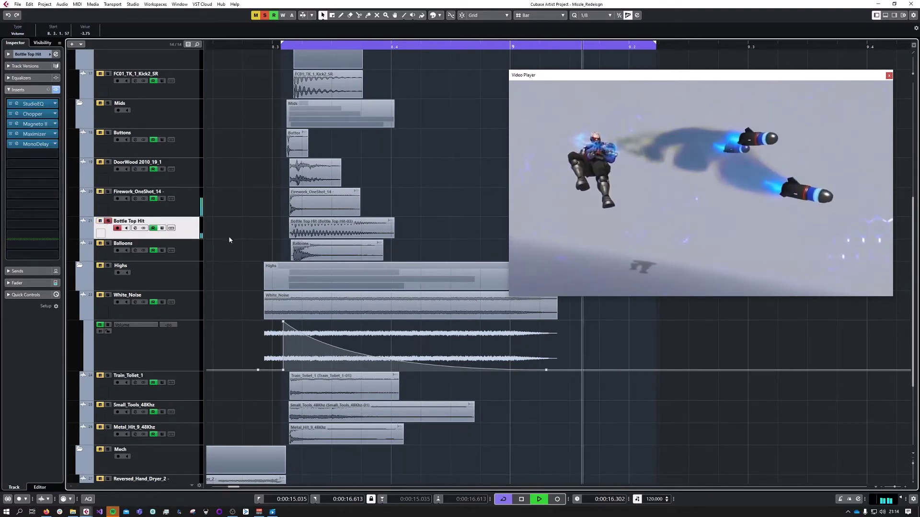
pyautogui.scroll(3, 248, 262)
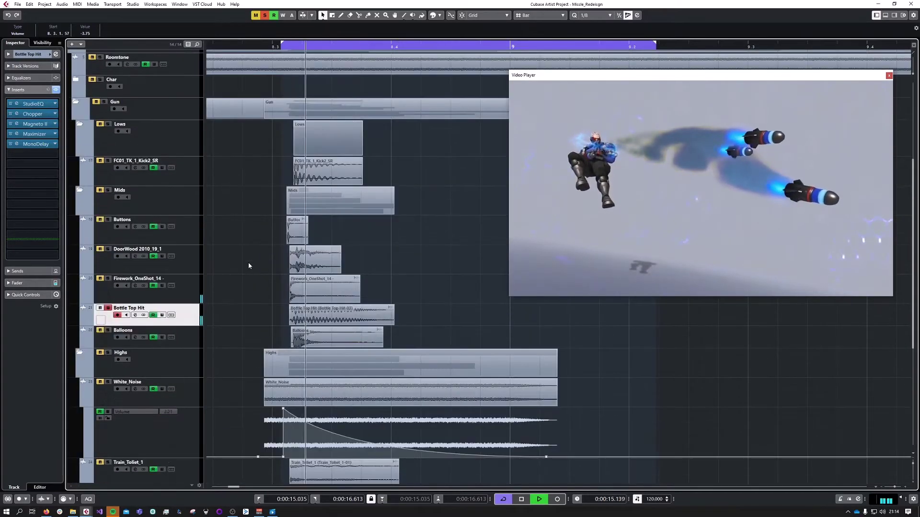
pyautogui.click(11, 144)
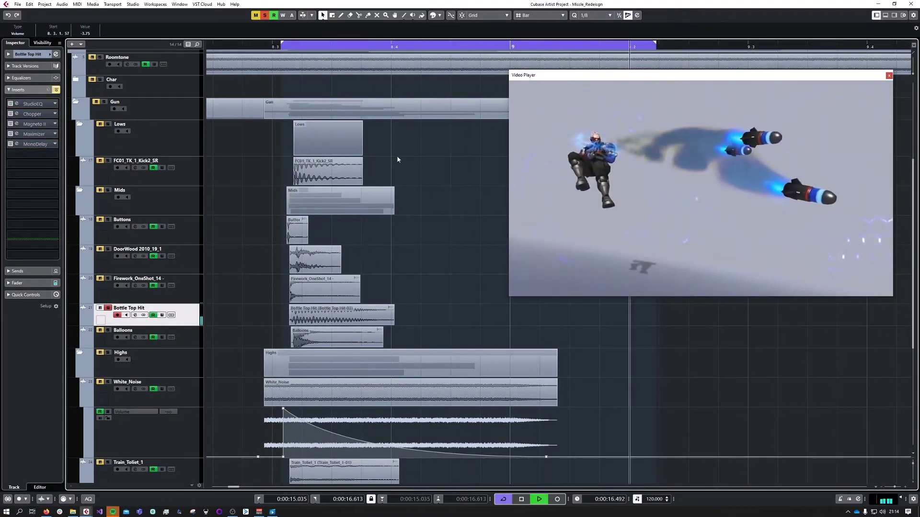
pyautogui.press('space')
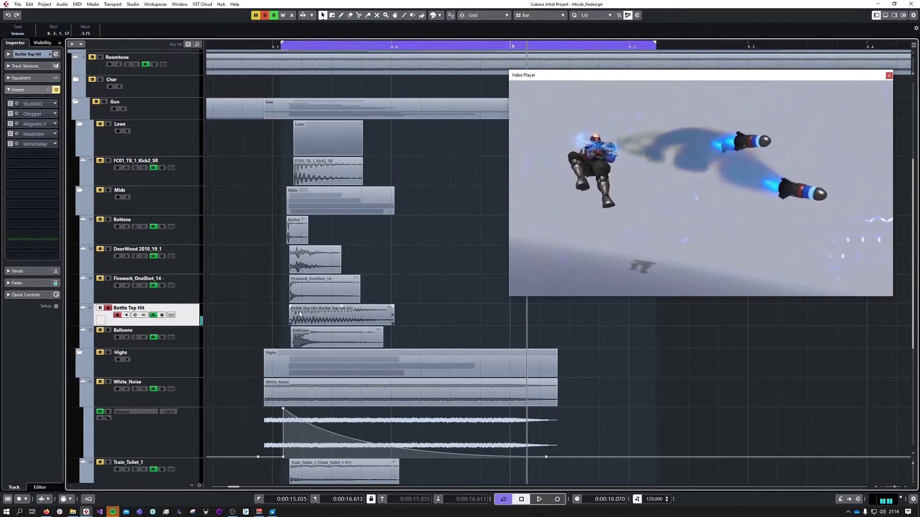
# Enlarge the Bottle Top Hit track, open Pitch Shift offline processing on its event, adjust the pitch envelope, and close the window
pyautogui.click(346, 322)
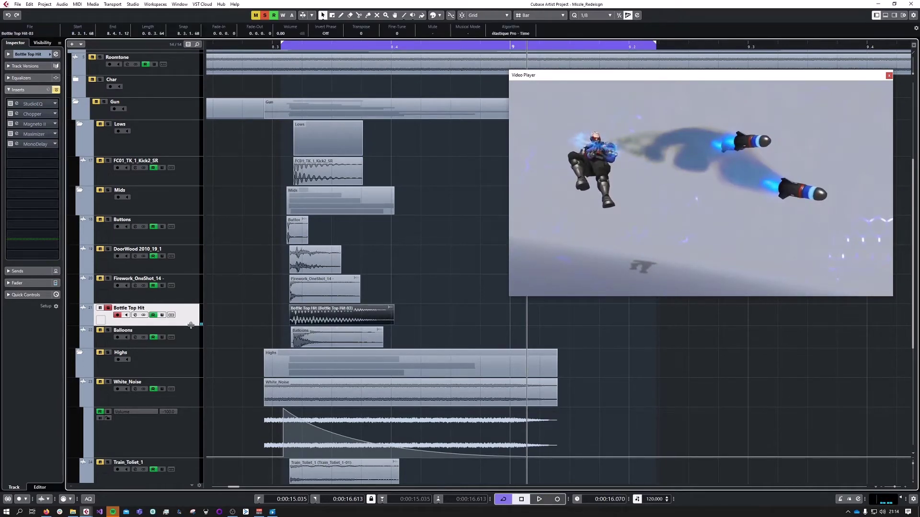
pyautogui.moveTo(190, 325); pyautogui.dragTo(302, 369)
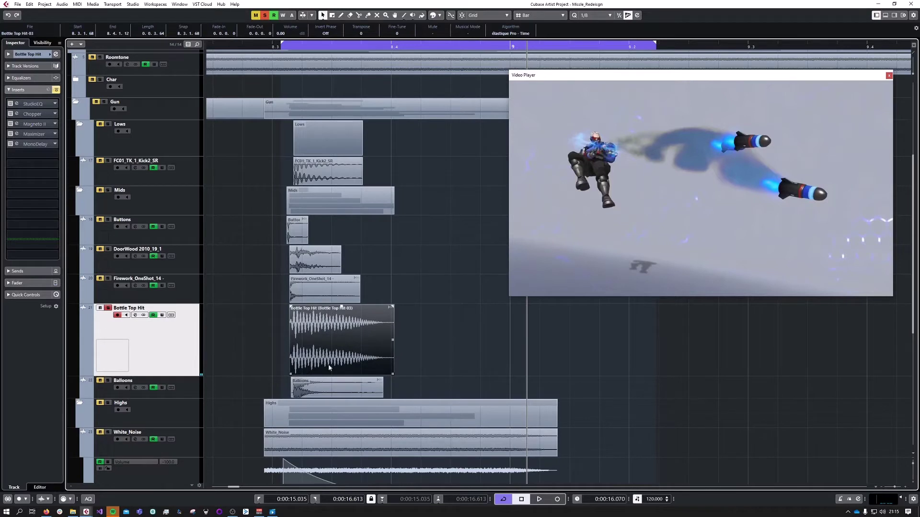
pyautogui.rightClick(335, 353)
pyautogui.moveTo(403, 182)
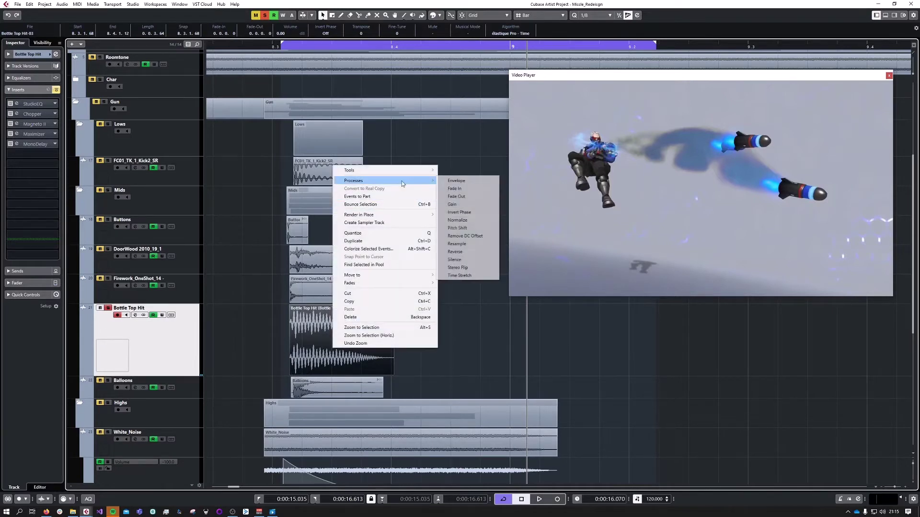
pyautogui.click(460, 229)
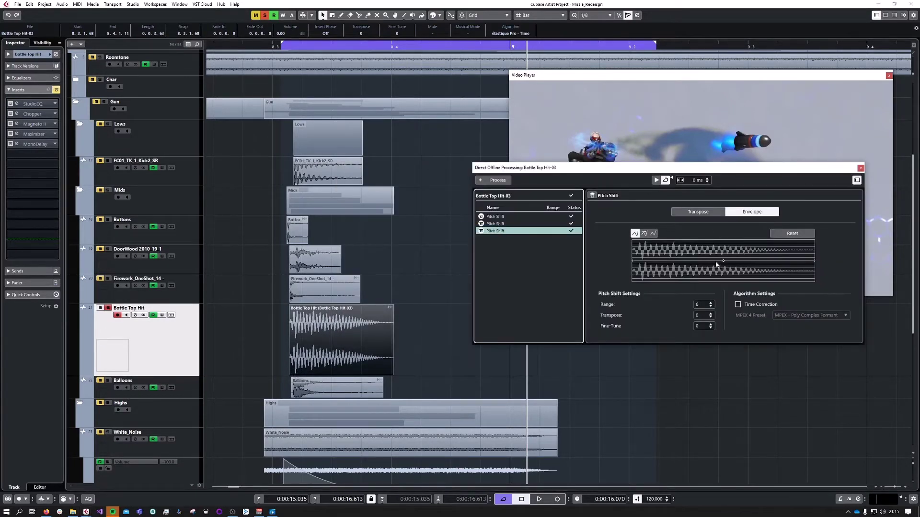
pyautogui.moveTo(733, 261); pyautogui.dragTo(733, 254)
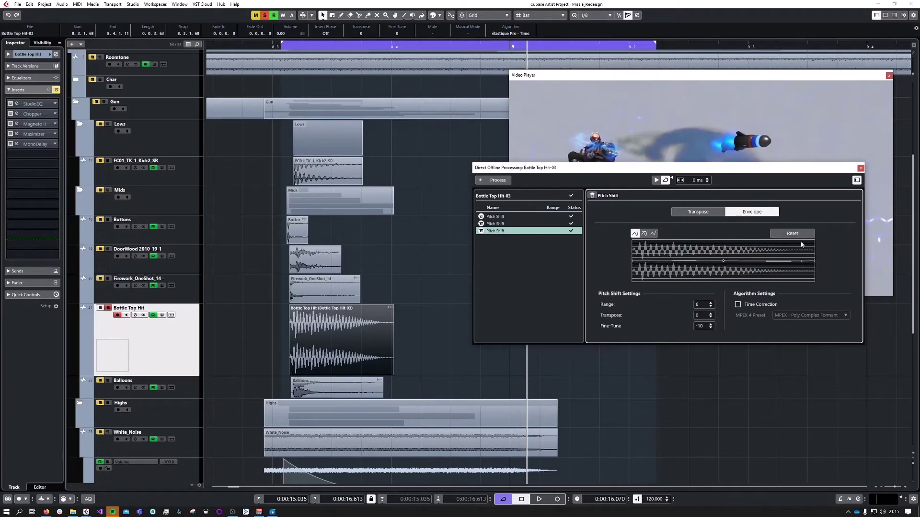
pyautogui.click(861, 169)
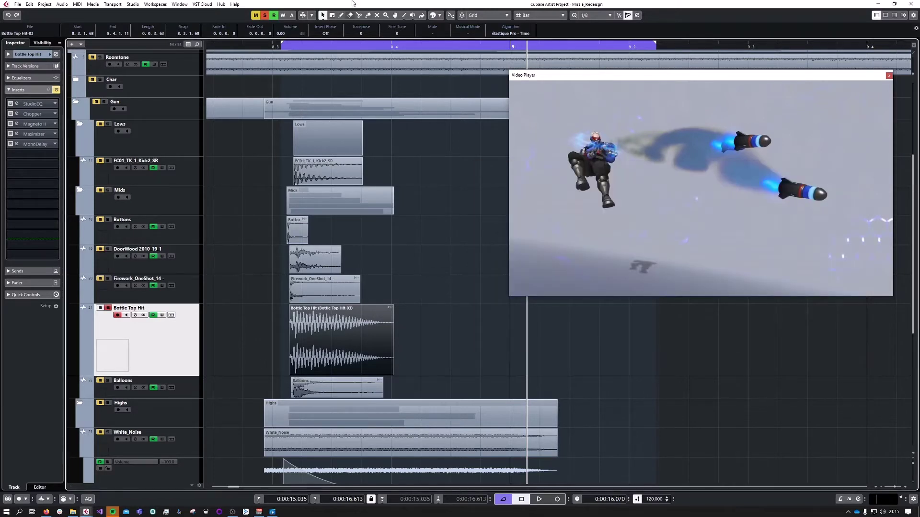
# Play the soloed Bottle Top Hit from the cycle start with its inserts still bypassed
pyautogui.moveTo(296, 46); pyautogui.dragTo(281, 46)
pyautogui.press('space')
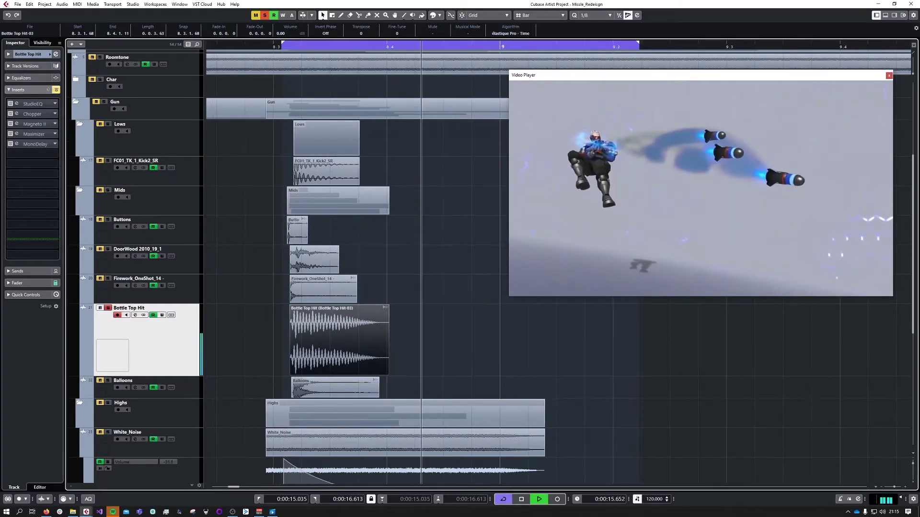
pyautogui.press('space')
# Reactivate StudioEQ, Chopper, Magneto II, Maximizer and MonoDelay on Bottle Top Hit one after another while listening to the loop
pyautogui.click(13, 111)
pyautogui.press('space')
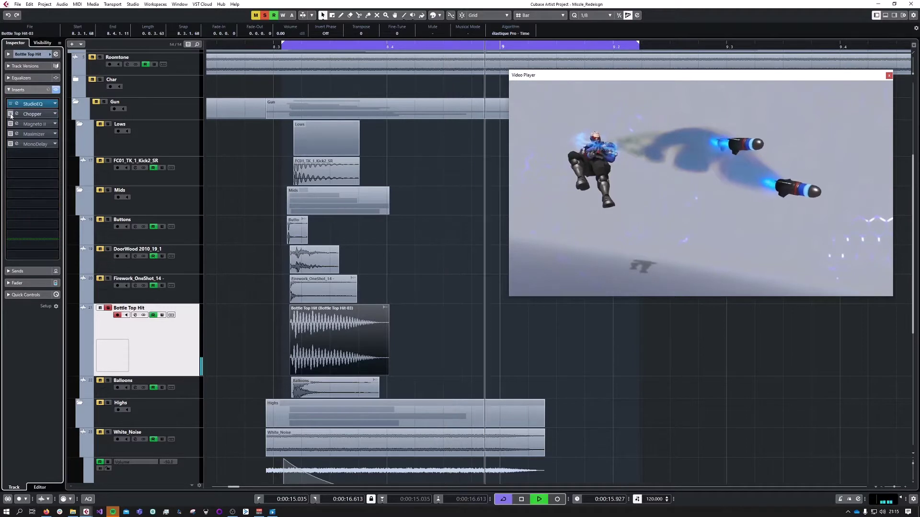
pyautogui.click(12, 124)
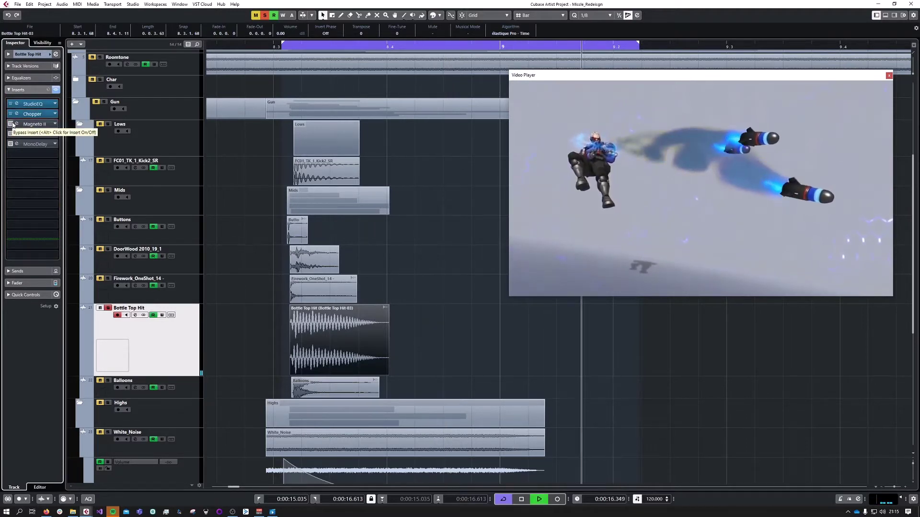
pyautogui.click(10, 134)
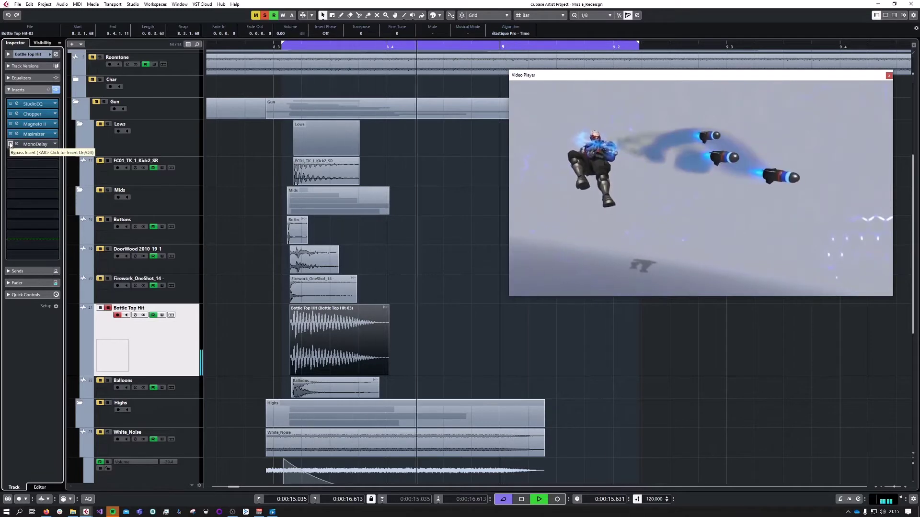
pyautogui.click(10, 144)
pyautogui.press('space')
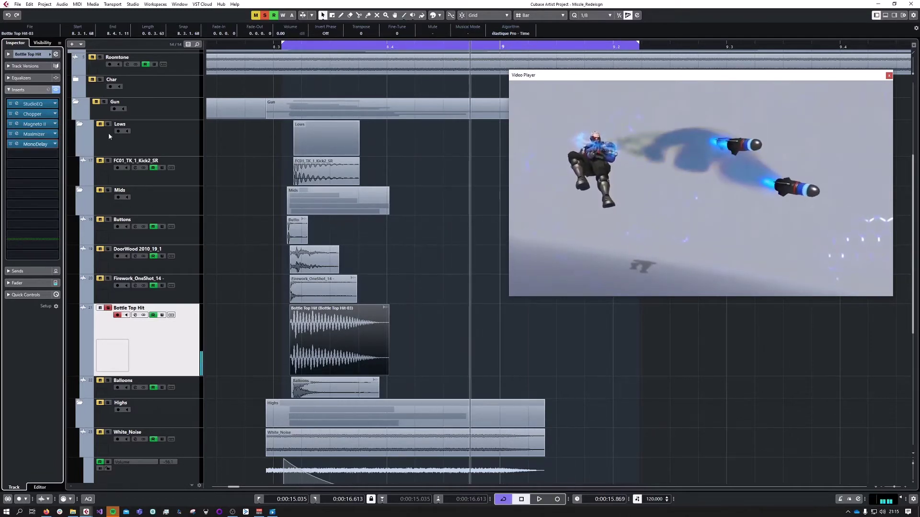
# Solo the whole Gun folder and play all its layers together twice from the cycle start
pyautogui.click(104, 102)
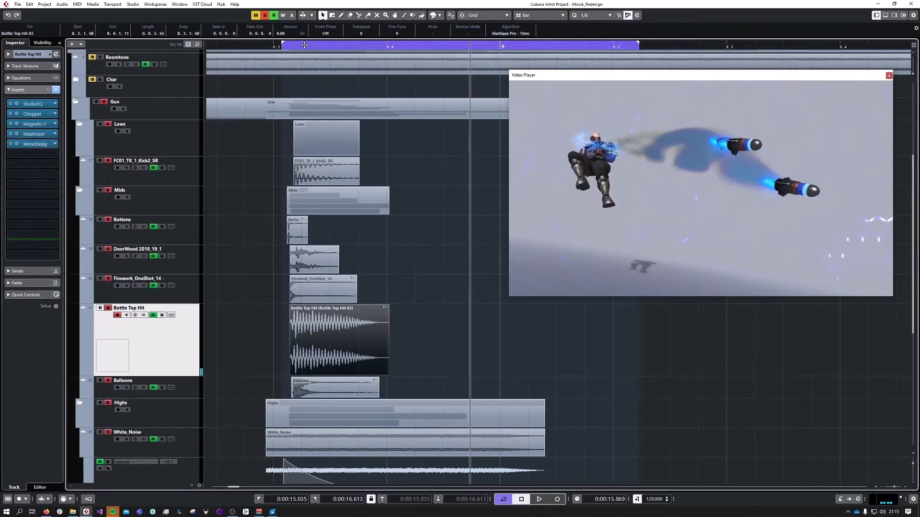
pyautogui.moveTo(310, 46); pyautogui.dragTo(275, 54)
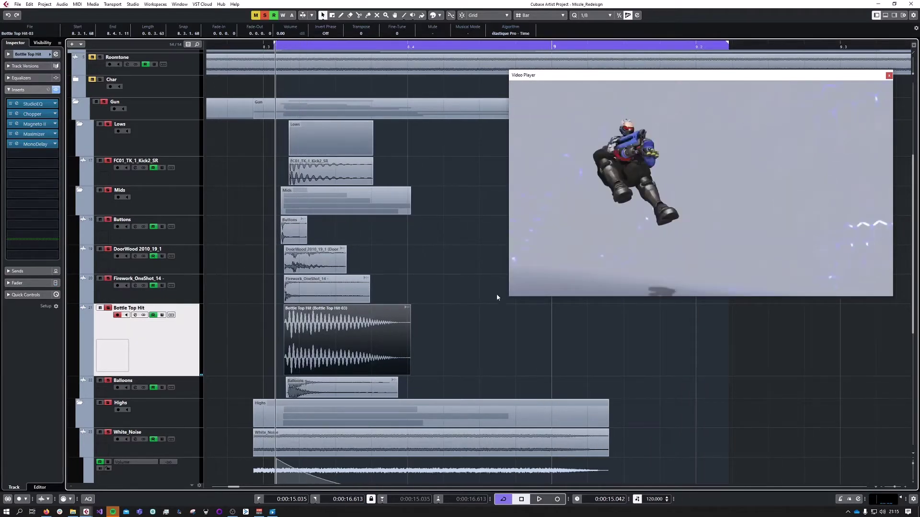
pyautogui.press('space')
pyautogui.press('space')
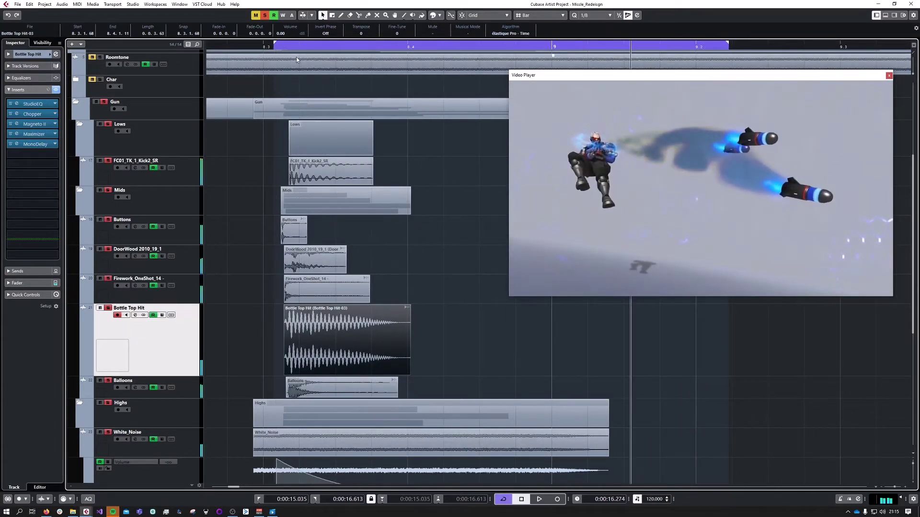
pyautogui.click(277, 47)
pyautogui.press('space')
pyautogui.press('space')
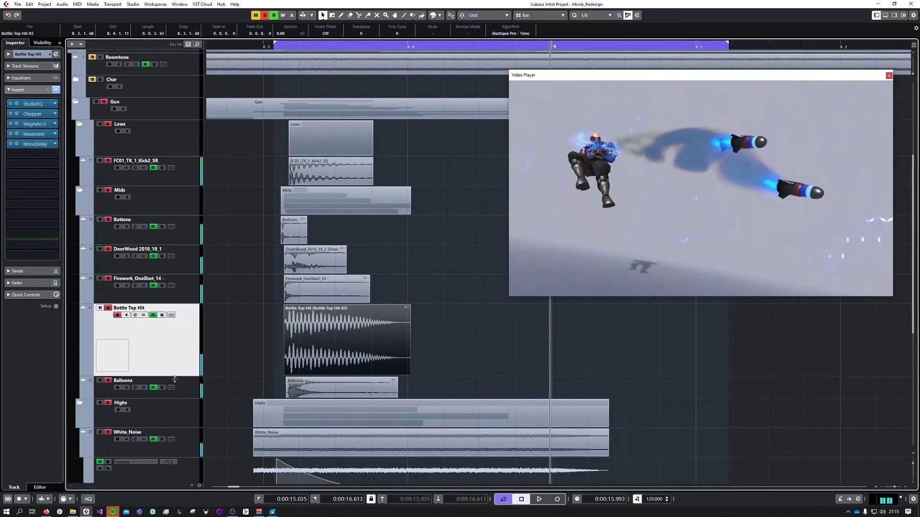
# Select the Balloons track and play it soloed from near the cycle start
pyautogui.click(183, 387)
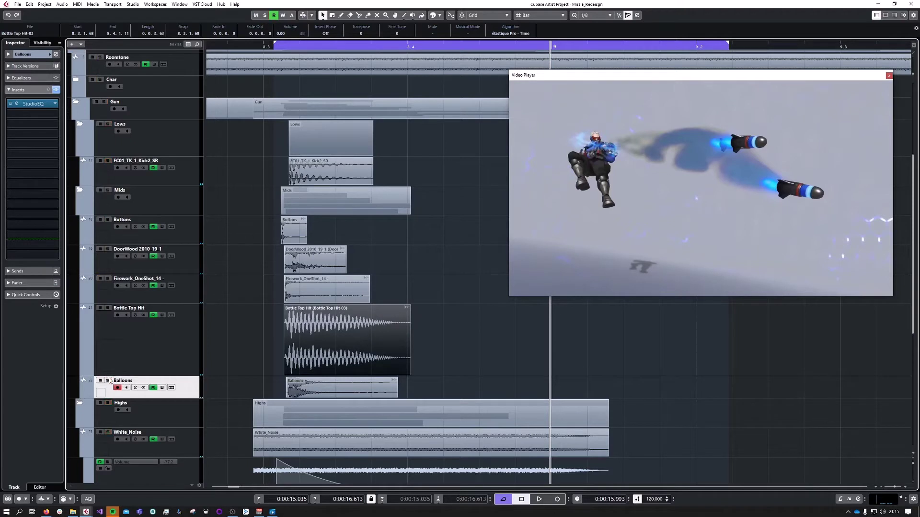
pyautogui.press('space')
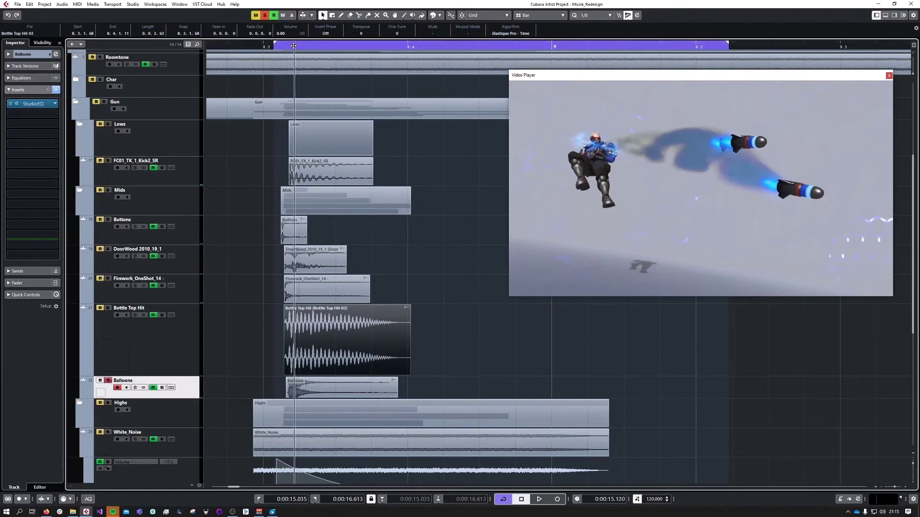
pyautogui.press('space')
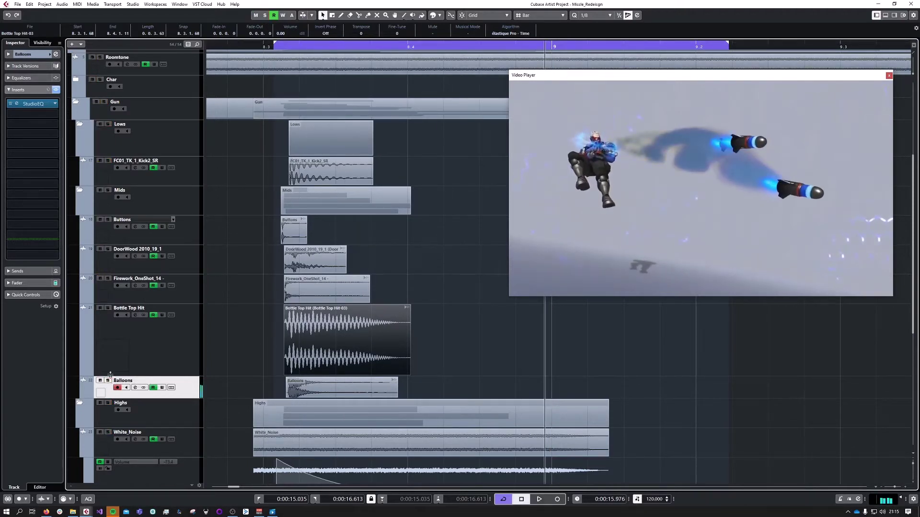
# Solo the Highs folder and select the White_Noise event in the arrangement
pyautogui.scroll(-6, 125, 344)
pyautogui.click(186, 190)
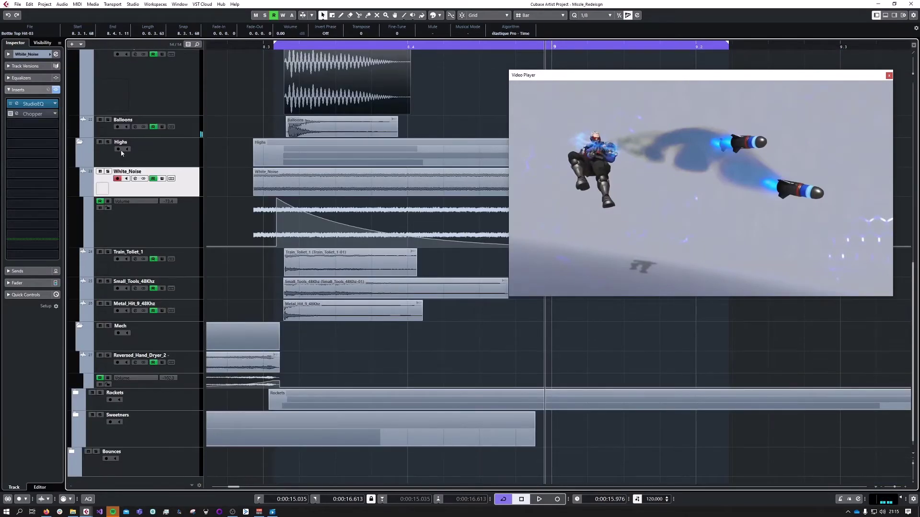
pyautogui.hscroll(1, 257, 211)
pyautogui.scroll(-3, 259, 213)
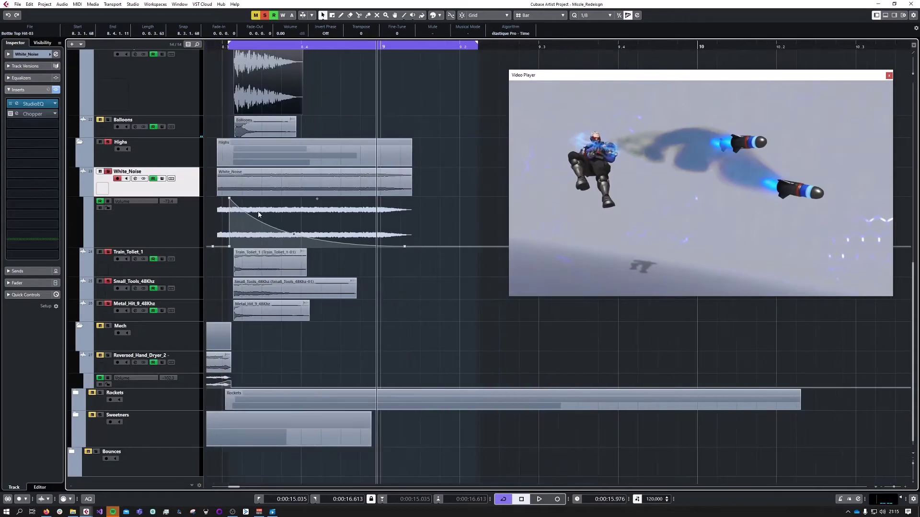
pyautogui.click(242, 191)
pyautogui.press('h')
pyautogui.press('h')
pyautogui.press('h')
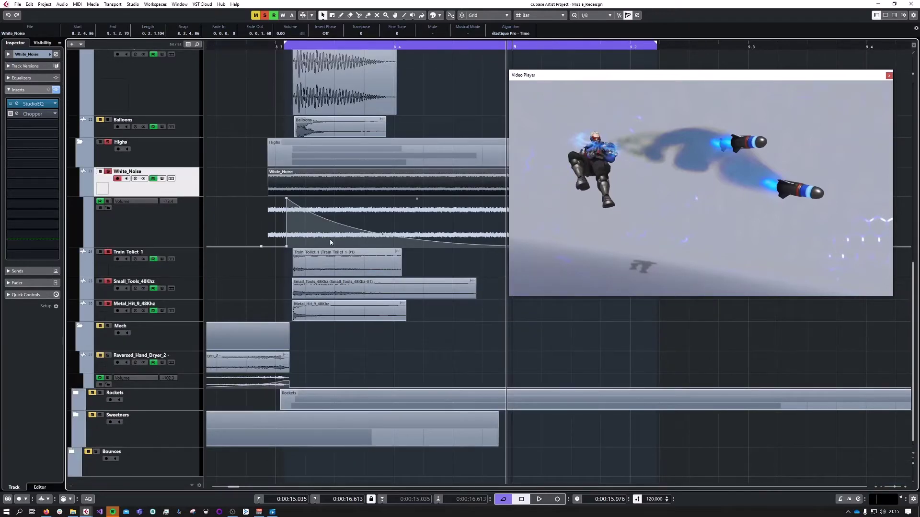
# Solo only the White_Noise track and play it in the loop from just before the cycle start
pyautogui.press('g')
pyautogui.press('g')
pyautogui.press('g')
pyautogui.press('g')
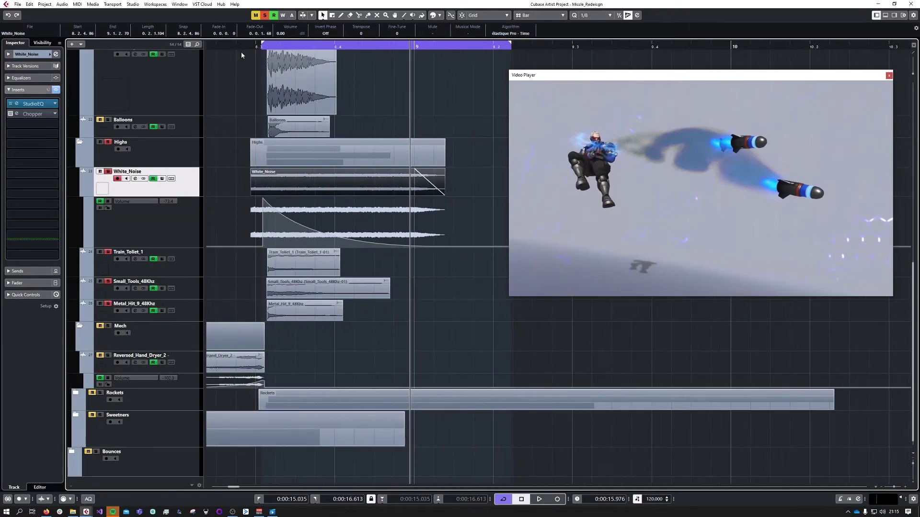
pyautogui.moveTo(269, 46); pyautogui.dragTo(247, 52)
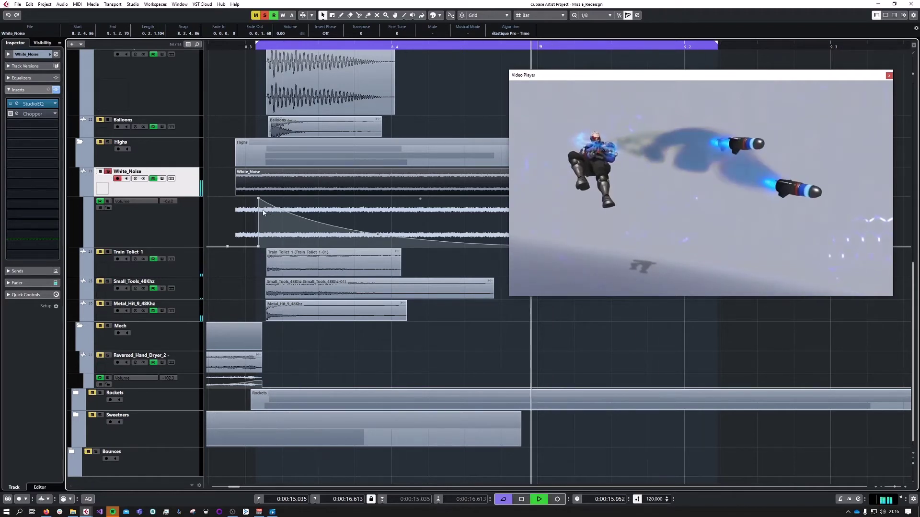
pyautogui.press('g')
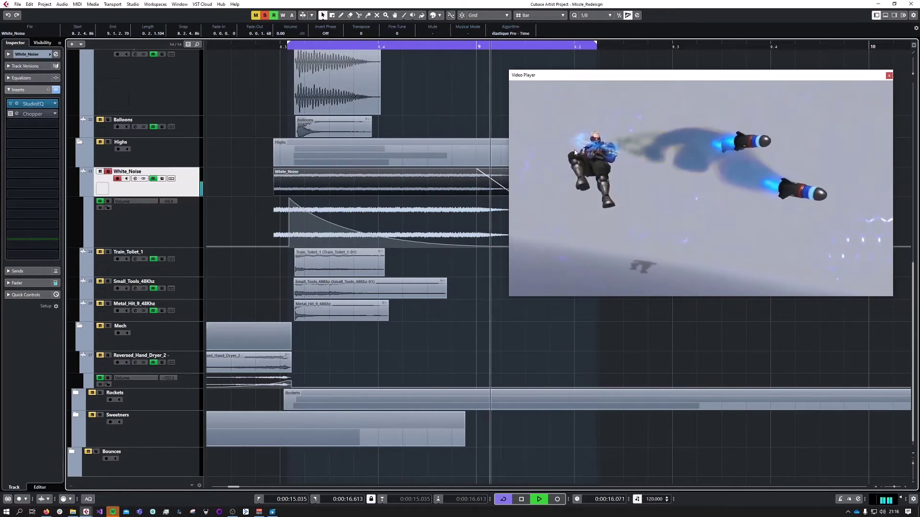
# Add Train_Toilet_1, Small_Tools_48Khz and Metal_Hit_9_48Khz to the solo one by one during the loop, and stop playback
pyautogui.click(108, 251)
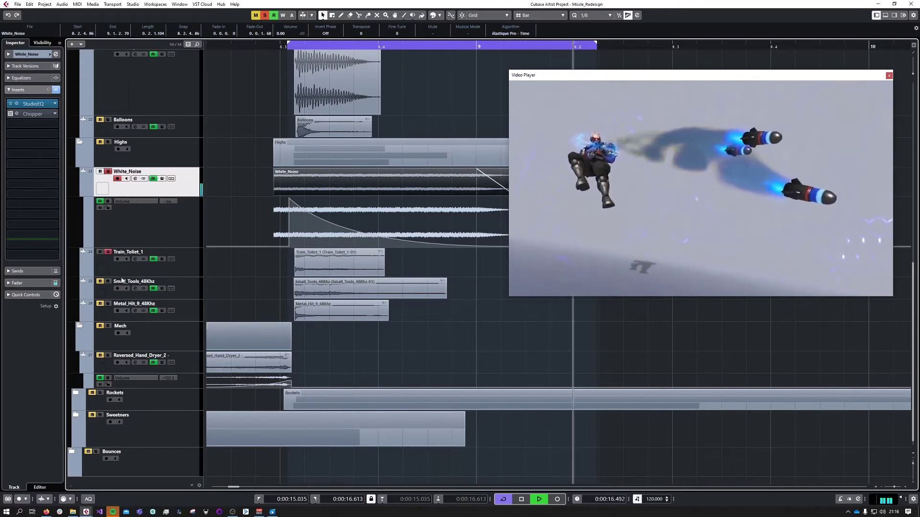
pyautogui.click(108, 282)
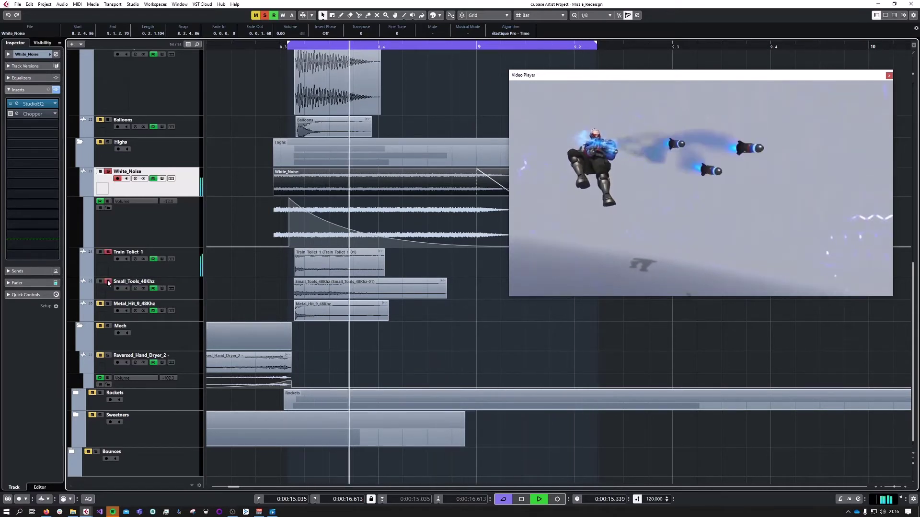
pyautogui.click(108, 304)
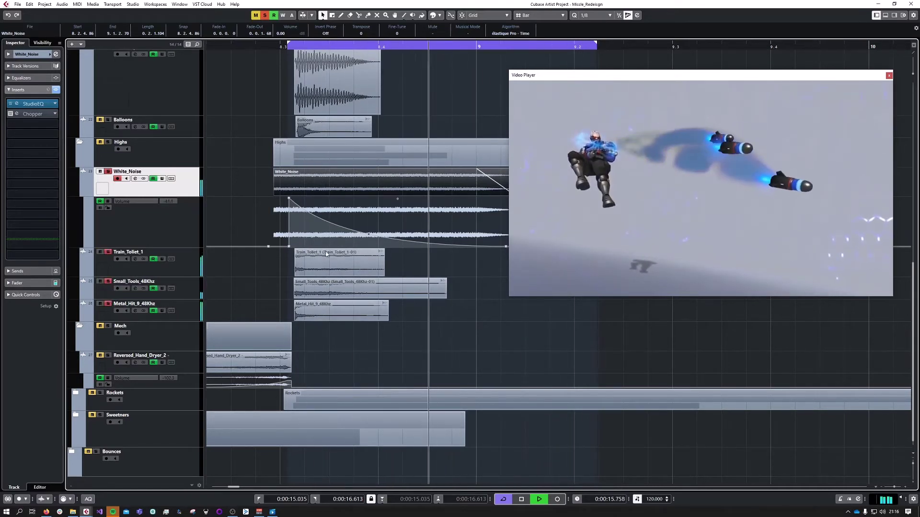
pyautogui.press('space')
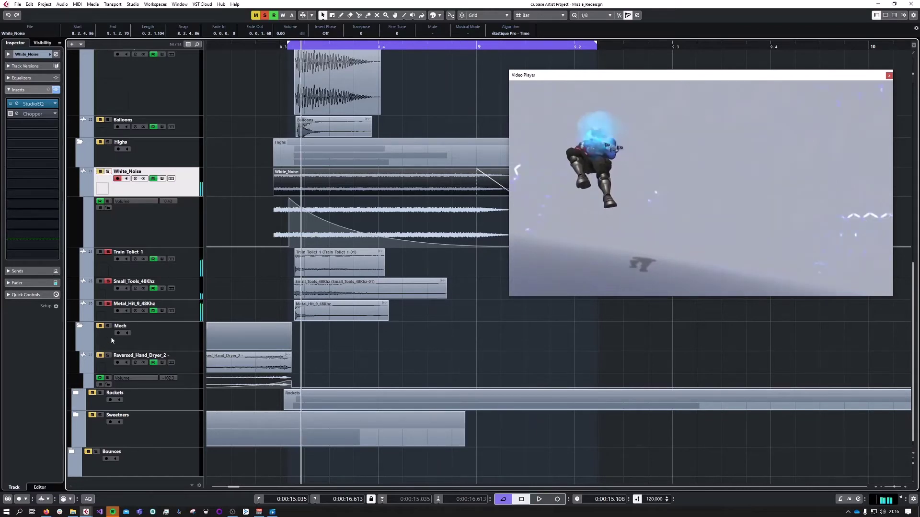
# Solo the Mech folder and play its reversed hand dryer layer leading into the shot
pyautogui.click(108, 333)
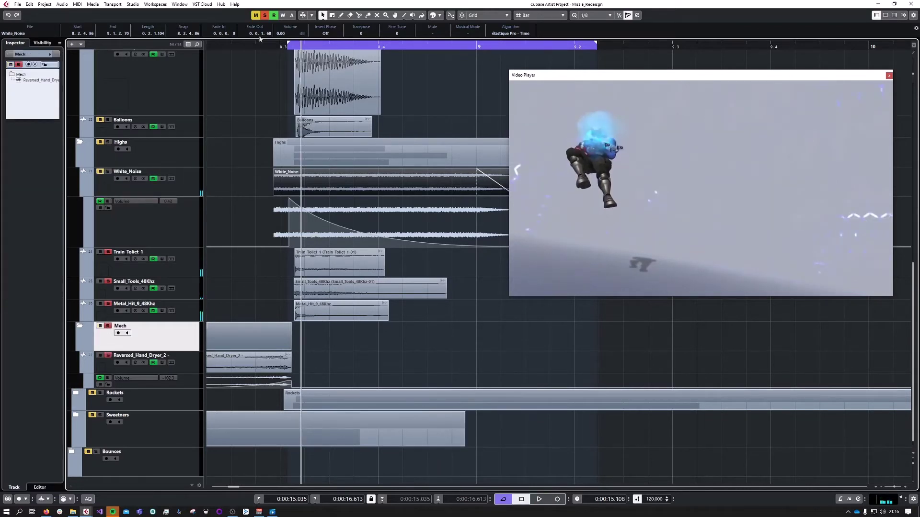
pyautogui.press('g')
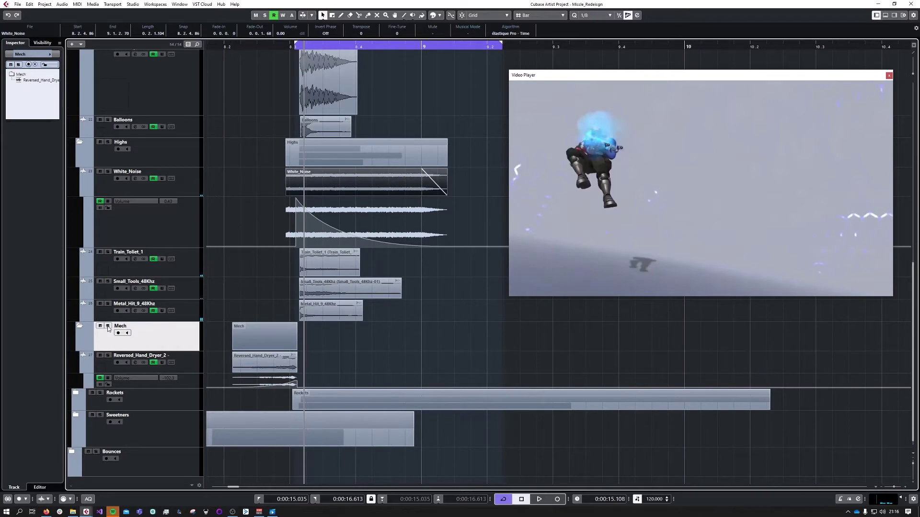
pyautogui.press('g')
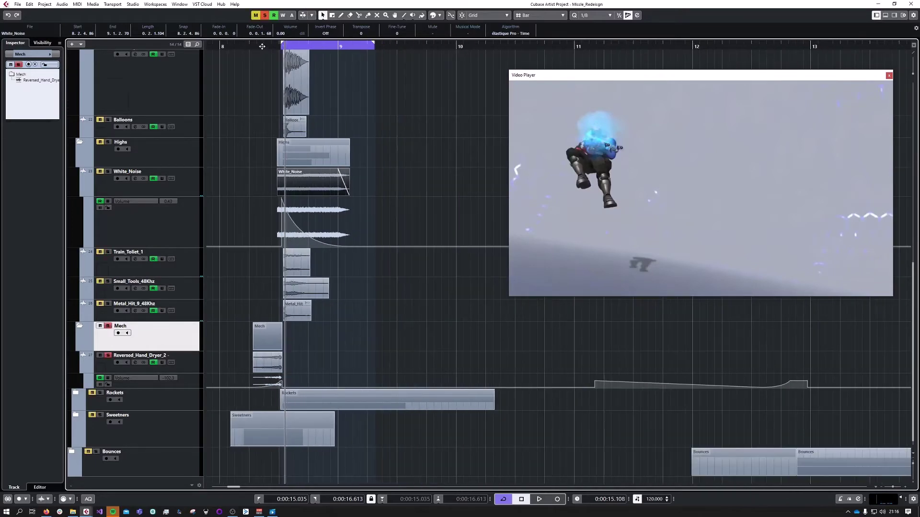
pyautogui.press('h')
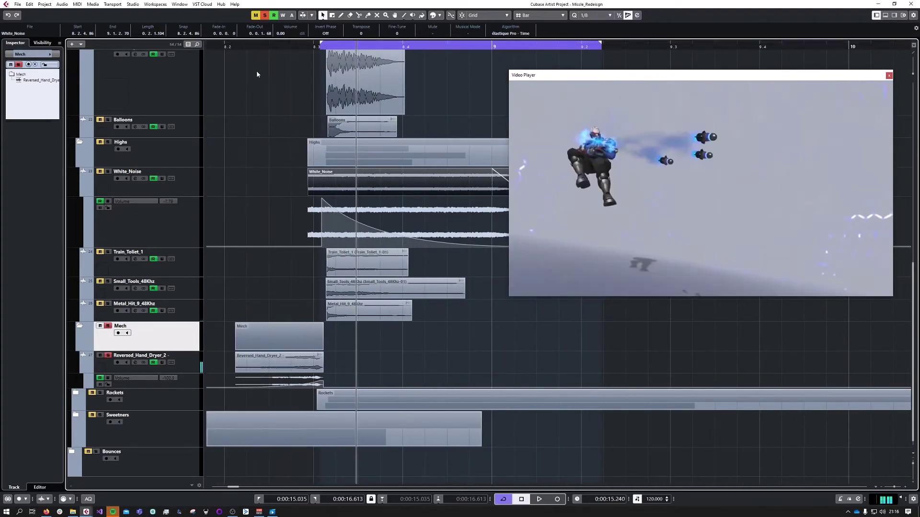
# Turn off cycle playback and play the scene from before bar 8 with the Mech folder muted
pyautogui.click(496, 501)
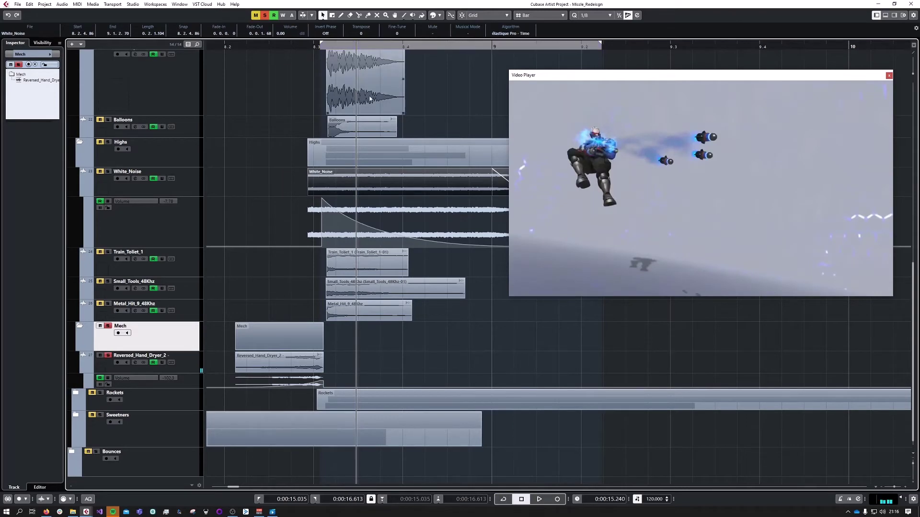
pyautogui.moveTo(316, 47); pyautogui.dragTo(284, 39)
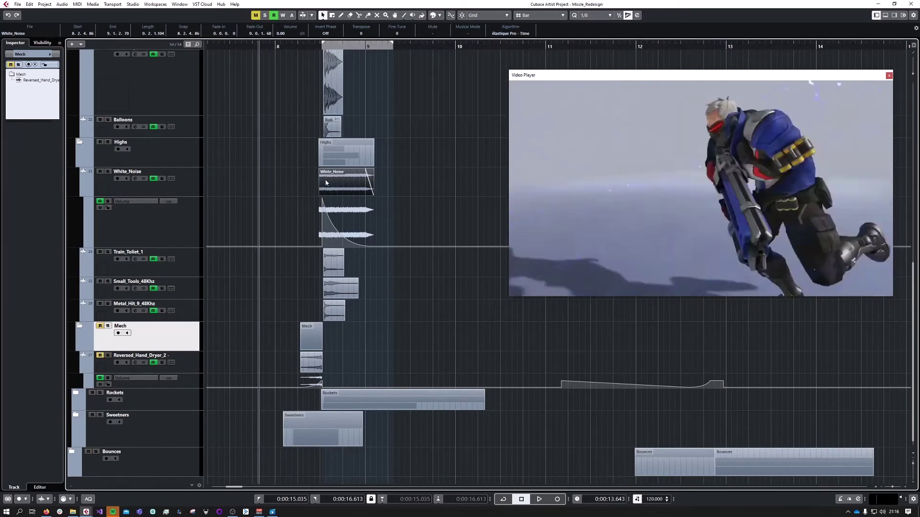
pyautogui.press('space')
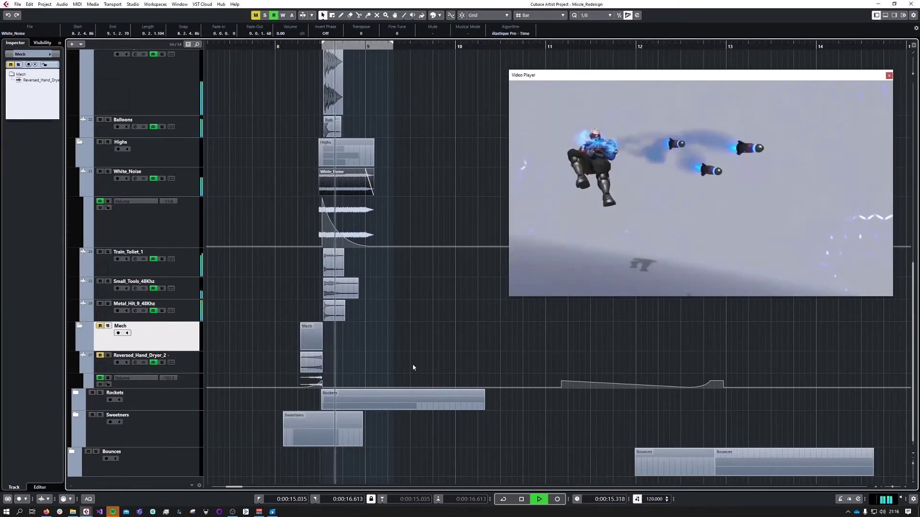
pyautogui.press('space')
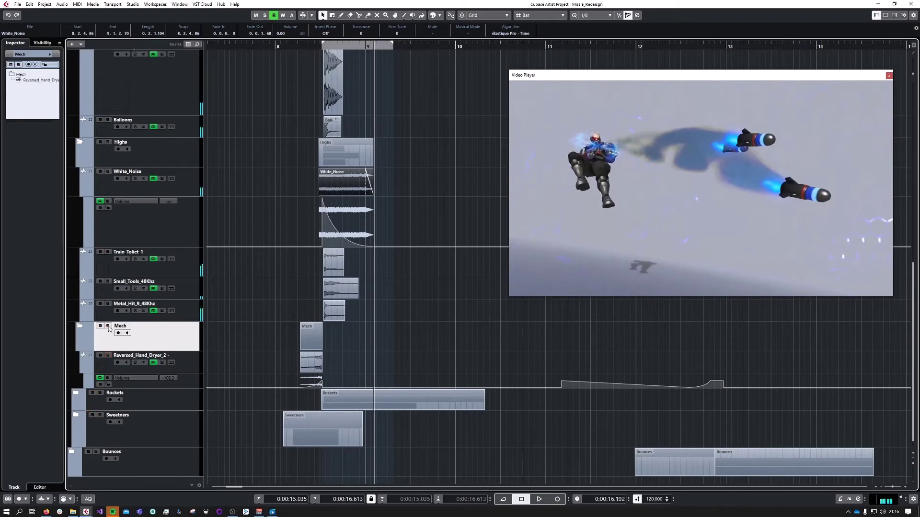
# Unmute the Mech folder and play the full mix again from just before bar 8
pyautogui.click(273, 47)
pyautogui.press('space')
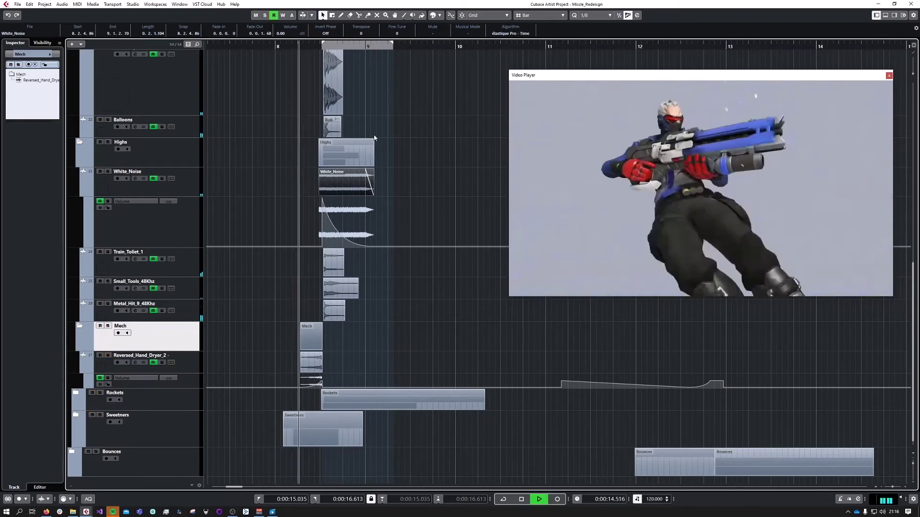
pyautogui.press('space')
# Collapse the Lows, Mids and Highs folders inside the Gun folder
pyautogui.scroll(-1, 197, 298)
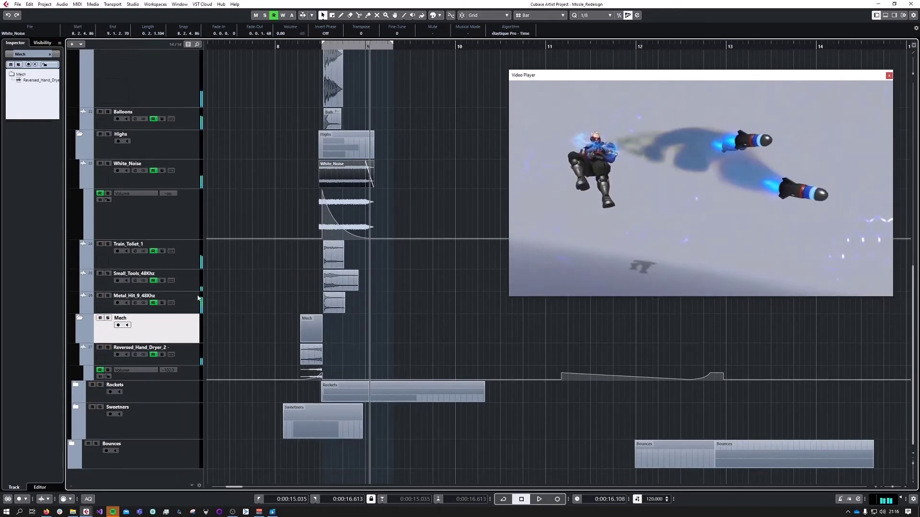
pyautogui.scroll(10, 173, 403)
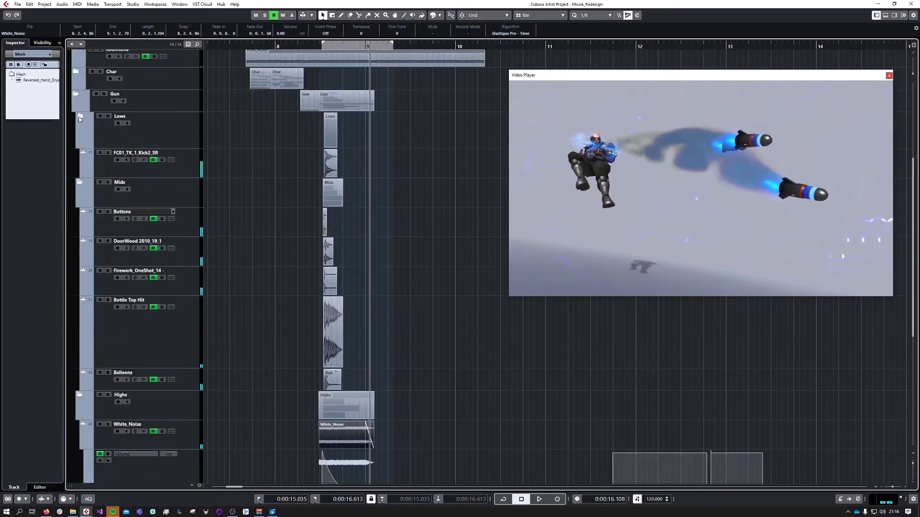
pyautogui.click(79, 118)
pyautogui.click(81, 153)
pyautogui.scroll(-2, 91, 164)
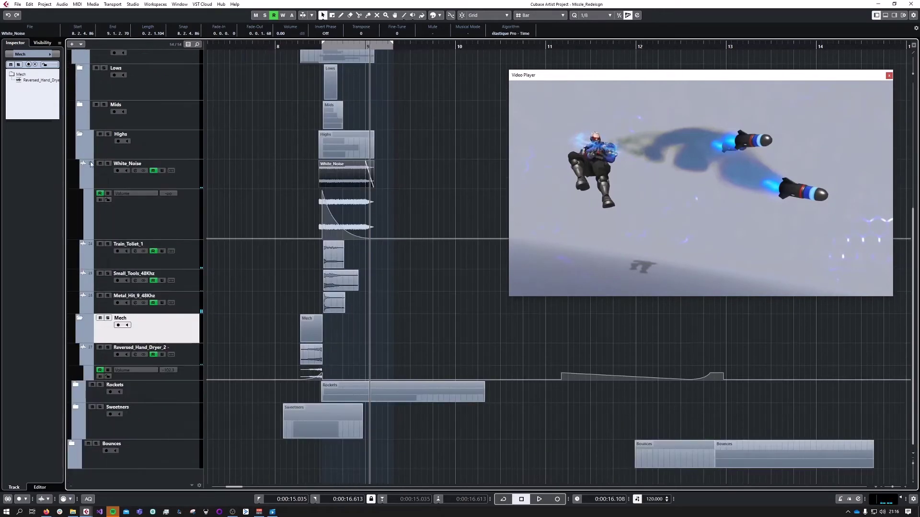
pyautogui.click(80, 135)
# Expand the Rockets folder and select its first AirplaneJet 2004_35 track
pyautogui.click(94, 391)
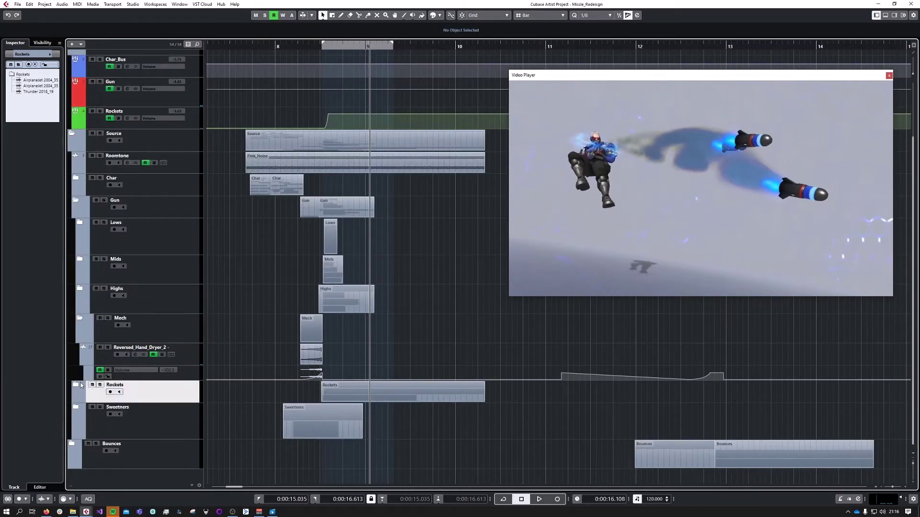
pyautogui.click(76, 384)
pyautogui.scroll(-3, 237, 375)
pyautogui.scroll(2, 302, 380)
pyautogui.click(194, 351)
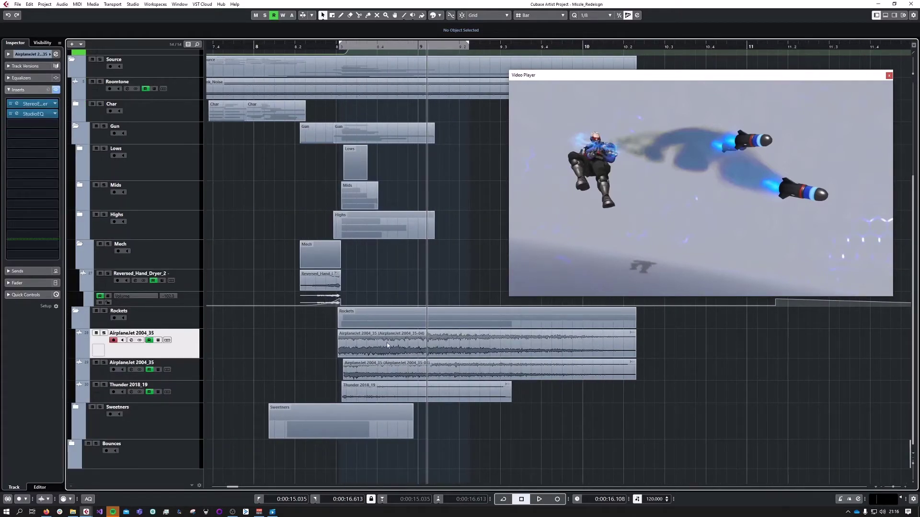
# Play the two AirplaneJet 2004_35 rocket layers, soloing one after the other
pyautogui.press('space')
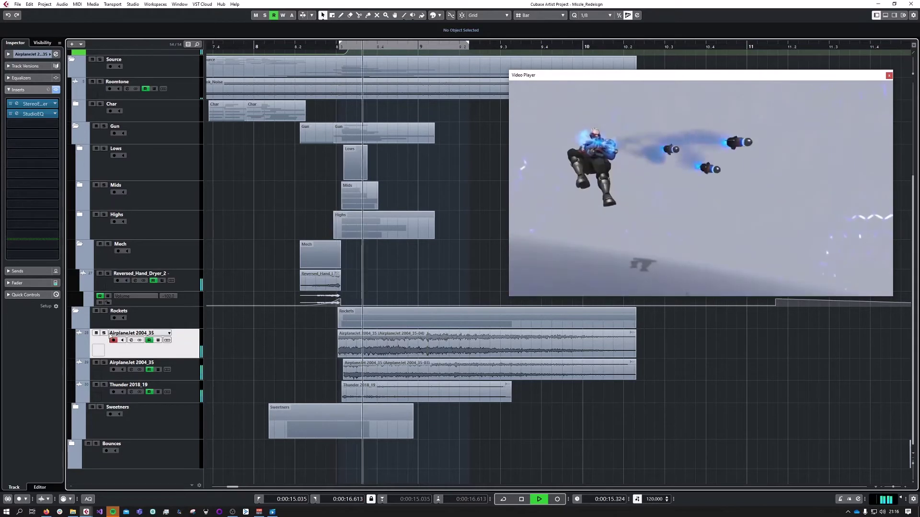
pyautogui.click(104, 333)
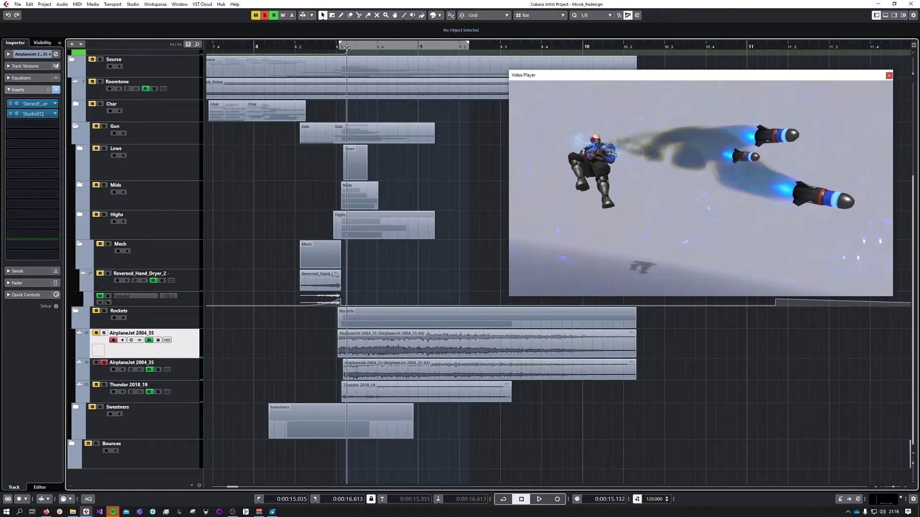
pyautogui.press('space')
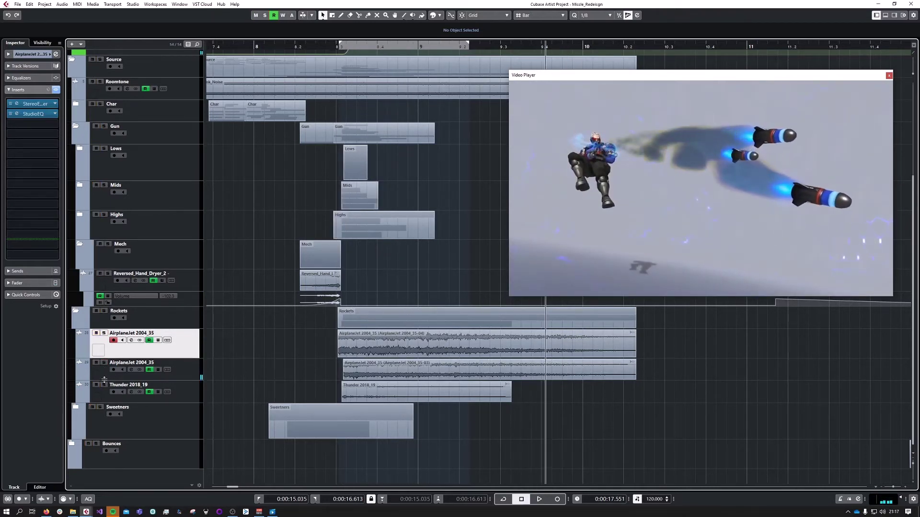
# Play the Thunder 2018_19 layer soloed from near the former cycle start
pyautogui.click(341, 46)
pyautogui.press('space')
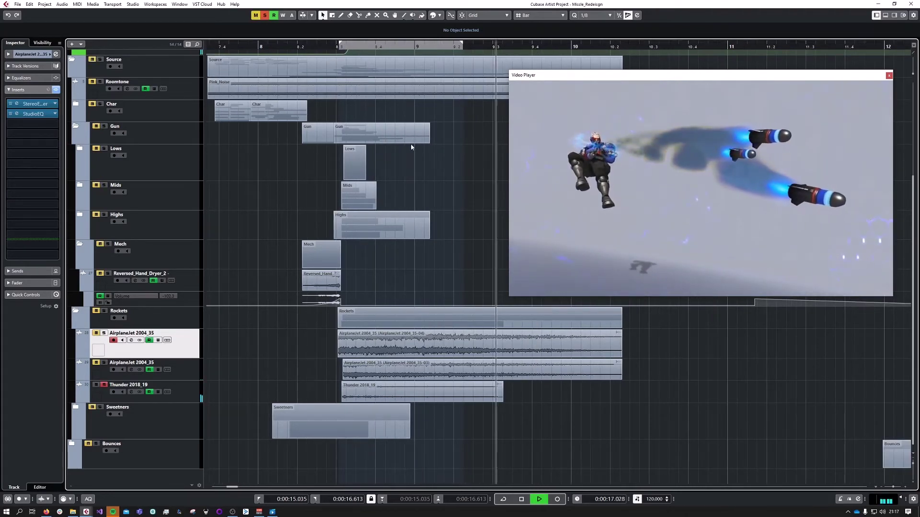
pyautogui.press('space')
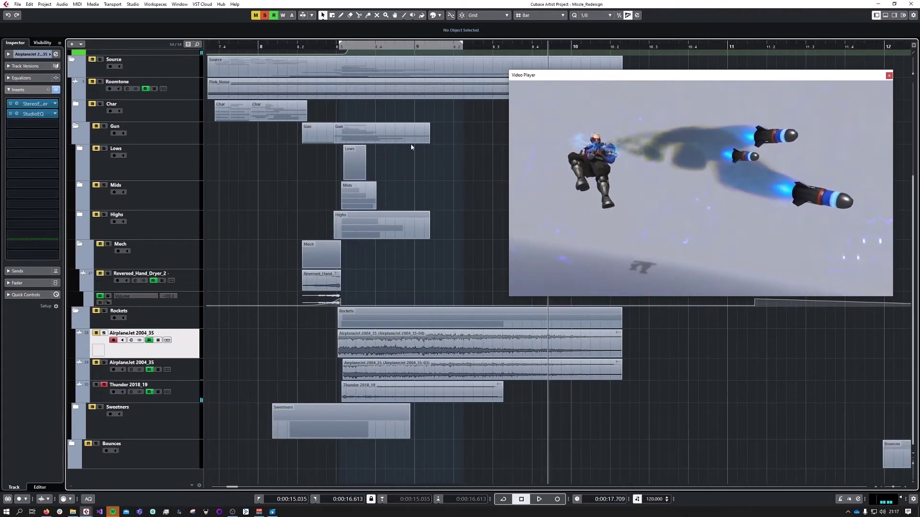
# Switch the solo from Thunder 2018_19 to the Sweetners folder and expand it to show its whoosh tracks and volume automation
pyautogui.click(104, 385)
pyautogui.click(104, 407)
pyautogui.click(76, 407)
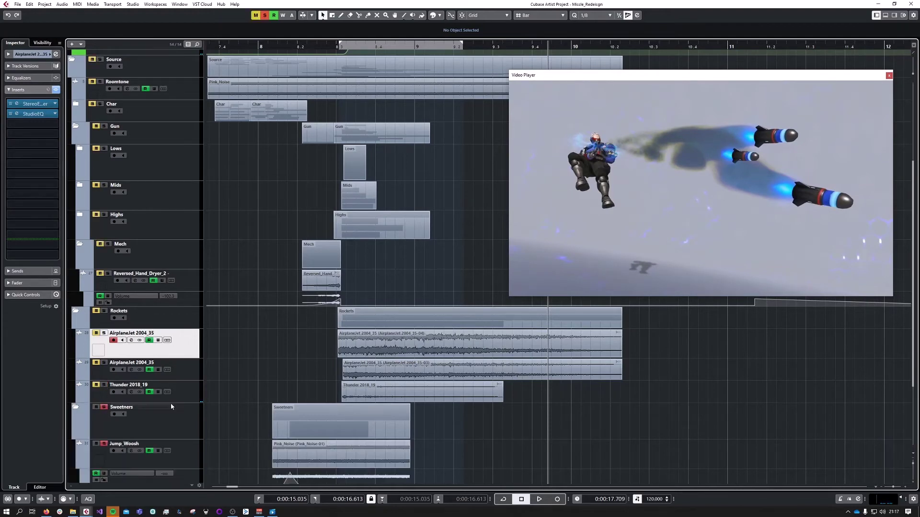
pyautogui.scroll(-3, 170, 403)
pyautogui.scroll(-2, 290, 335)
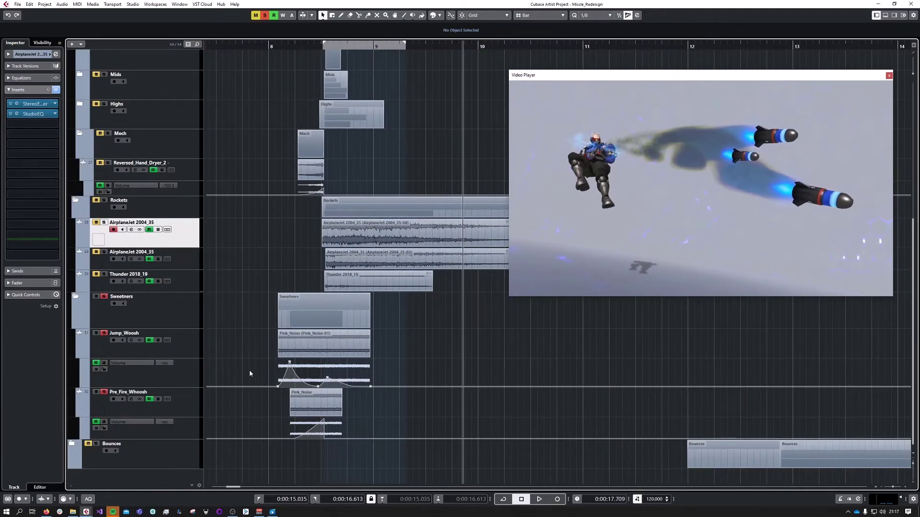
pyautogui.scroll(2, 249, 371)
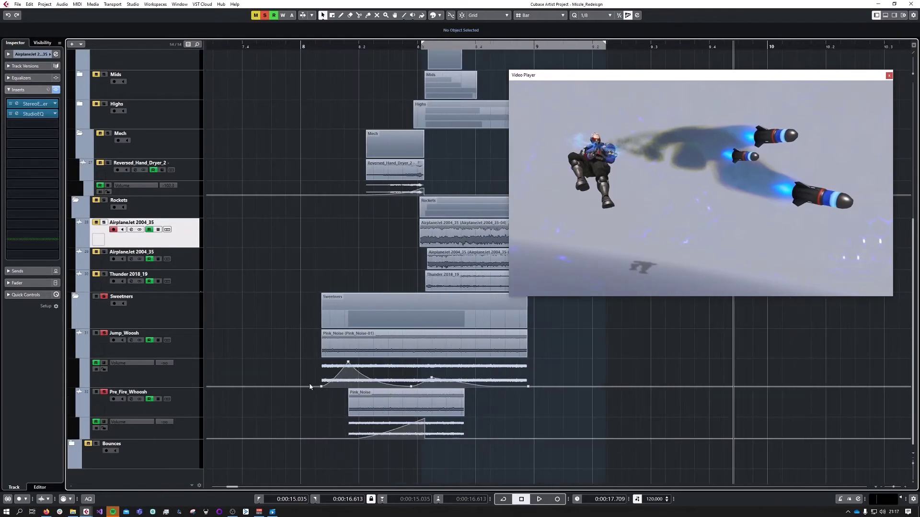
# Select the Jump_Woosh track and play the soloed Sweetners layers from before bar 8
pyautogui.click(197, 349)
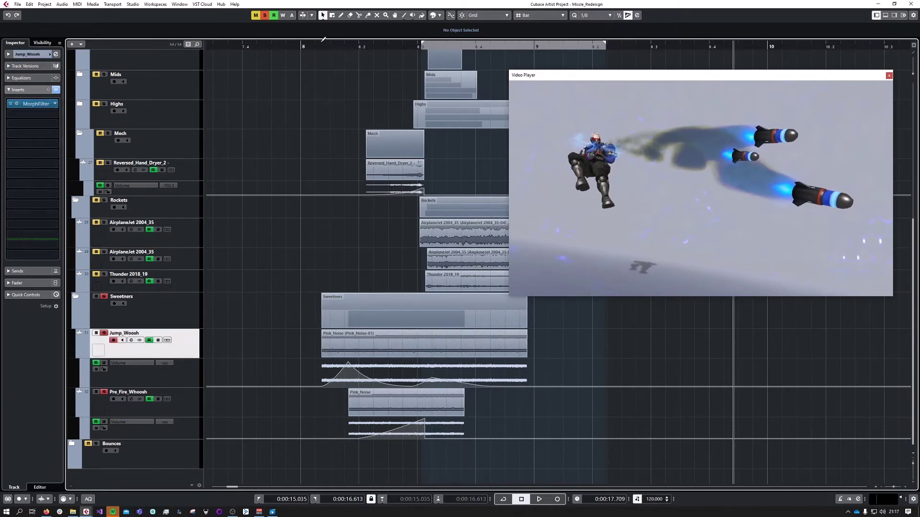
pyautogui.moveTo(321, 46); pyautogui.dragTo(259, 46)
pyautogui.press('space')
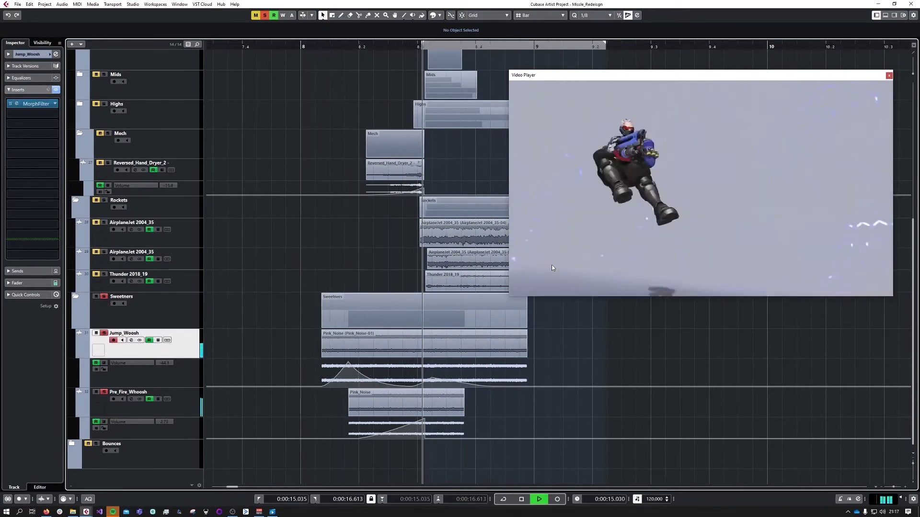
pyautogui.press('space')
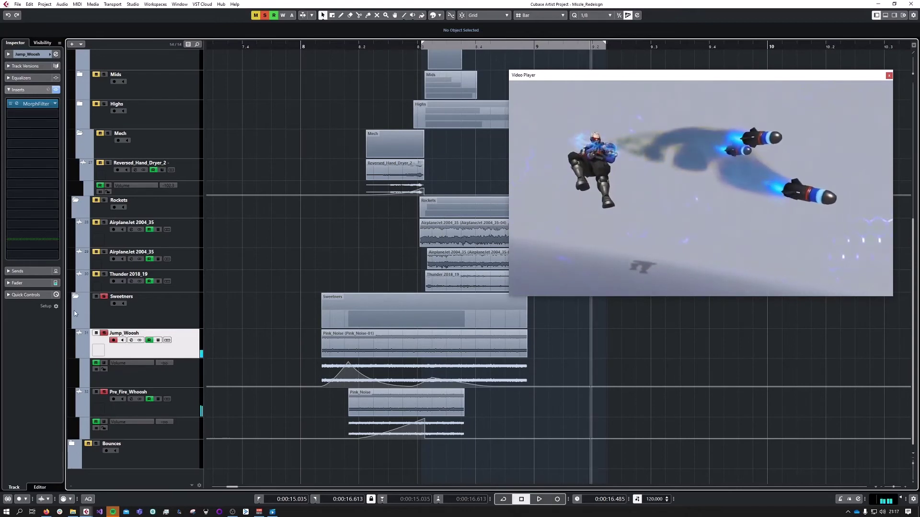
# Mute the Sweetners folder with its solo cleared and play the remaining mix from before bar 8
pyautogui.click(94, 298)
pyautogui.click(275, 44)
pyautogui.press('space')
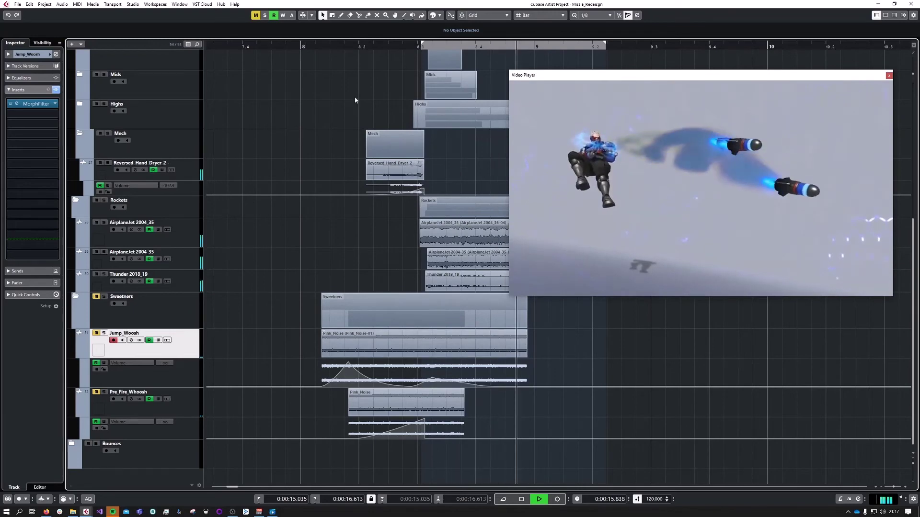
pyautogui.press('space')
# Unmute the Sweetners folder and play the full mix again from the start of bar 8
pyautogui.moveTo(316, 46); pyautogui.dragTo(308, 46)
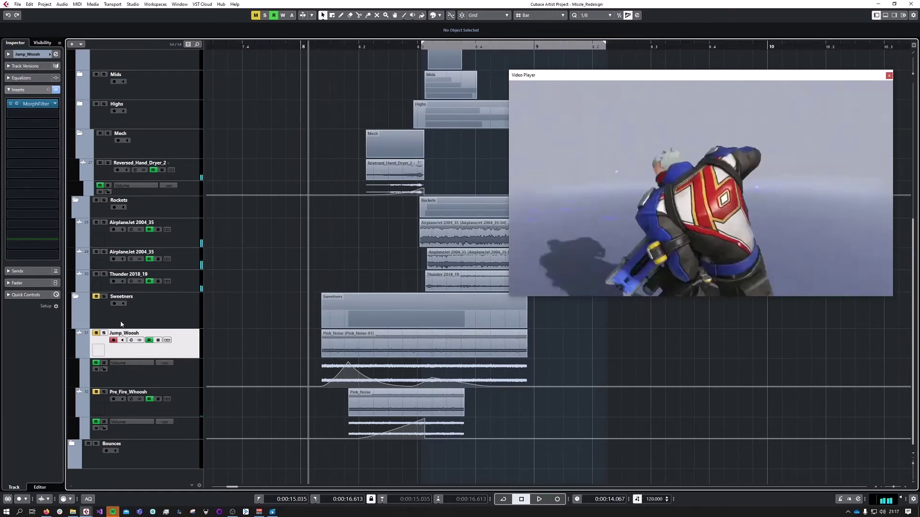
pyautogui.click(96, 297)
pyautogui.press('space')
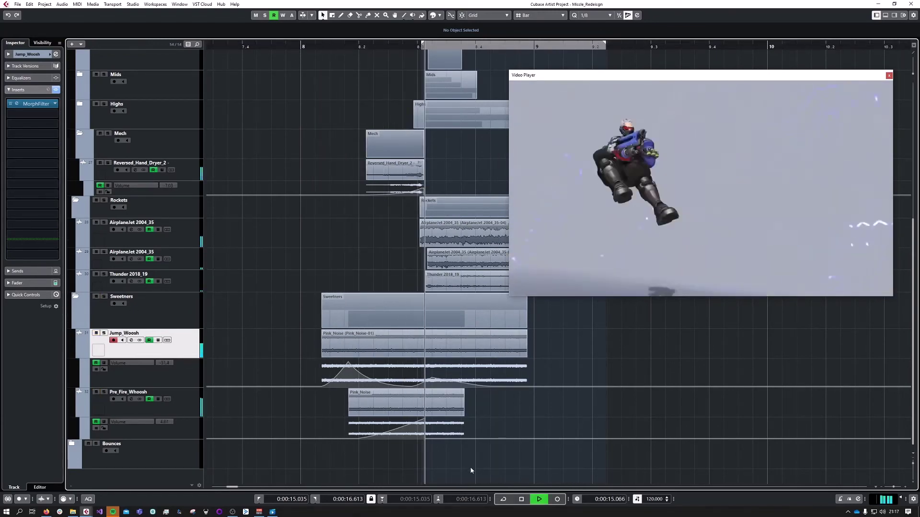
pyautogui.press('space')
pyautogui.scroll(-2, 306, 286)
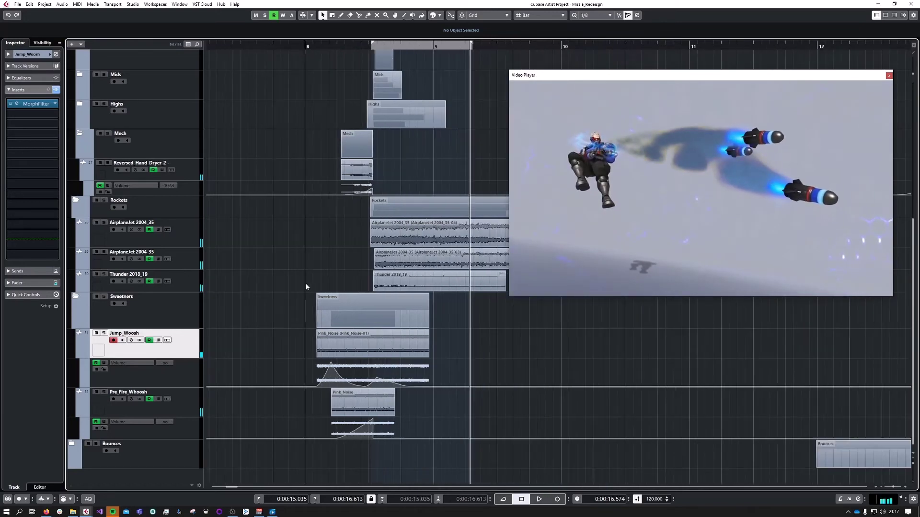
# Collapse the Source folder and briefly play the full mix from between bars 8 and 9
pyautogui.click(94, 200)
pyautogui.scroll(3, 91, 216)
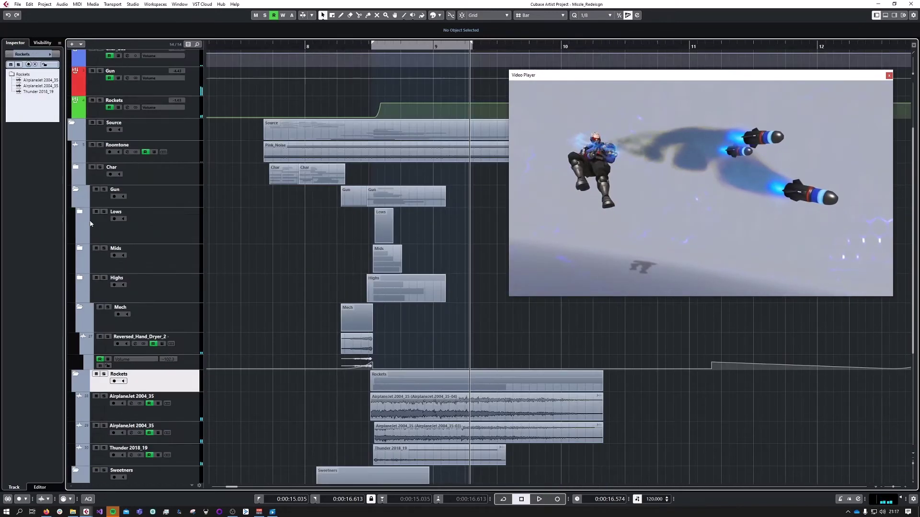
pyautogui.click(72, 124)
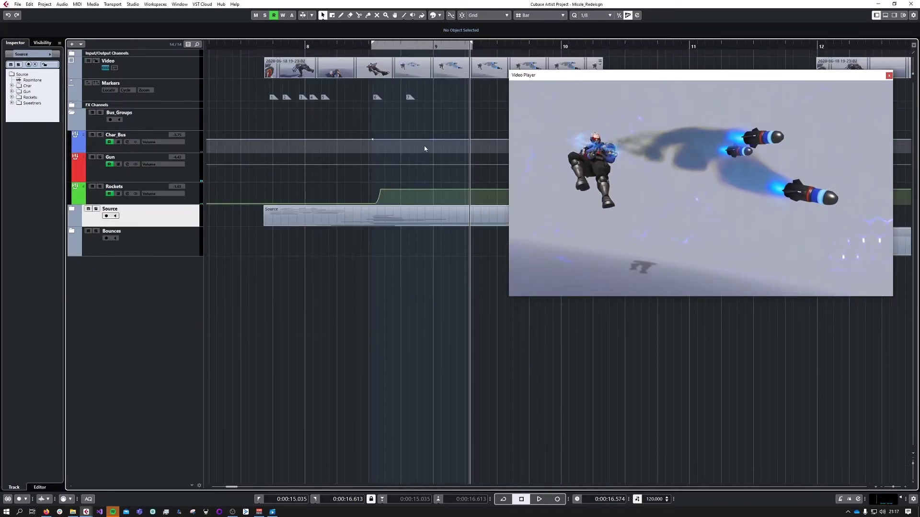
pyautogui.scroll(-5, 421, 146)
pyautogui.hscroll(2, 421, 135)
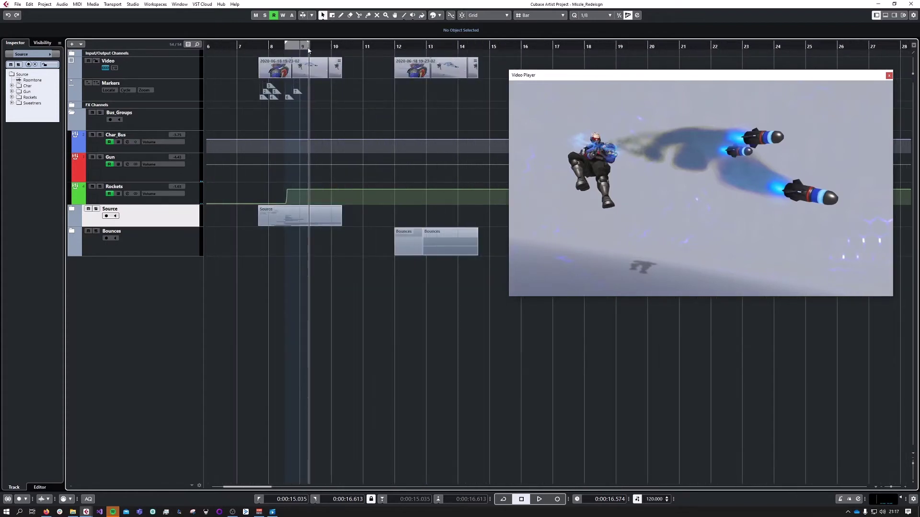
pyautogui.moveTo(308, 49); pyautogui.dragTo(294, 48)
pyautogui.press('space')
pyautogui.press('space')
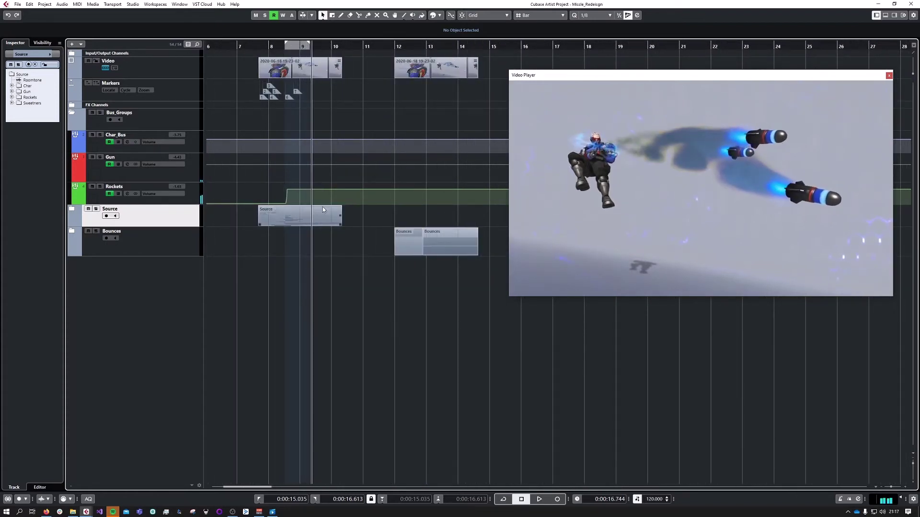
# Expand the Source folder to review its layer tracks, and collapse it again
pyautogui.click(72, 209)
pyautogui.scroll(-5, 311, 262)
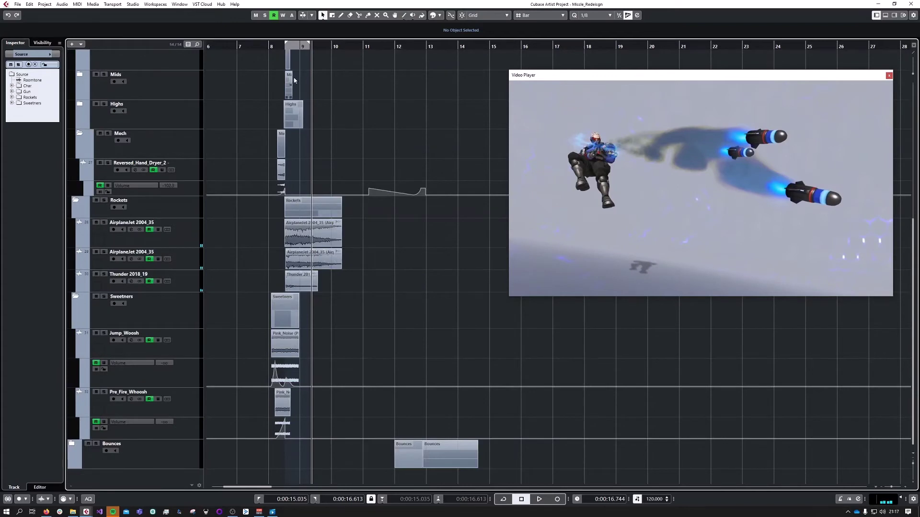
pyautogui.scroll(5, 236, 262)
pyautogui.click(72, 209)
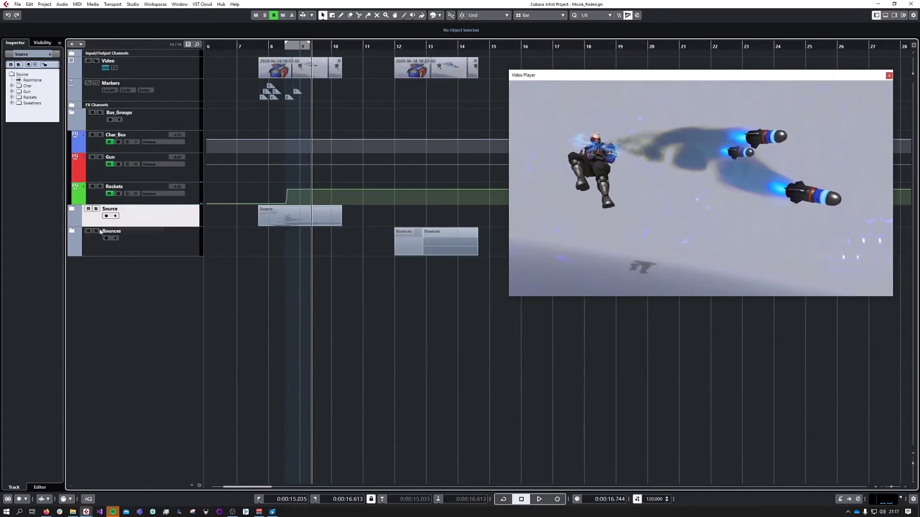
# Expand the Bounces folder and select the SD_Overwatch_Rocket_1stBounce clip that starts at bar 12
pyautogui.click(72, 231)
pyautogui.scroll(4, 490, 326)
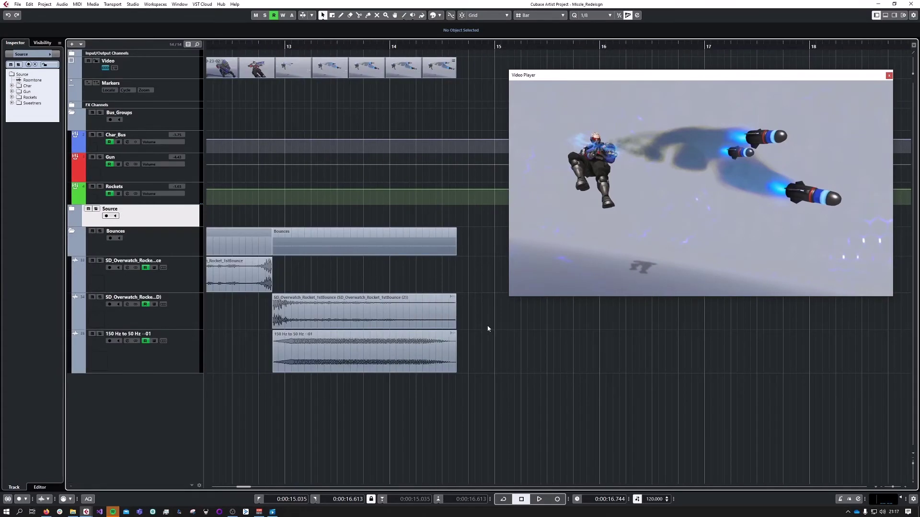
pyautogui.hscroll(-2, 482, 328)
pyautogui.click(404, 320)
pyautogui.click(305, 277)
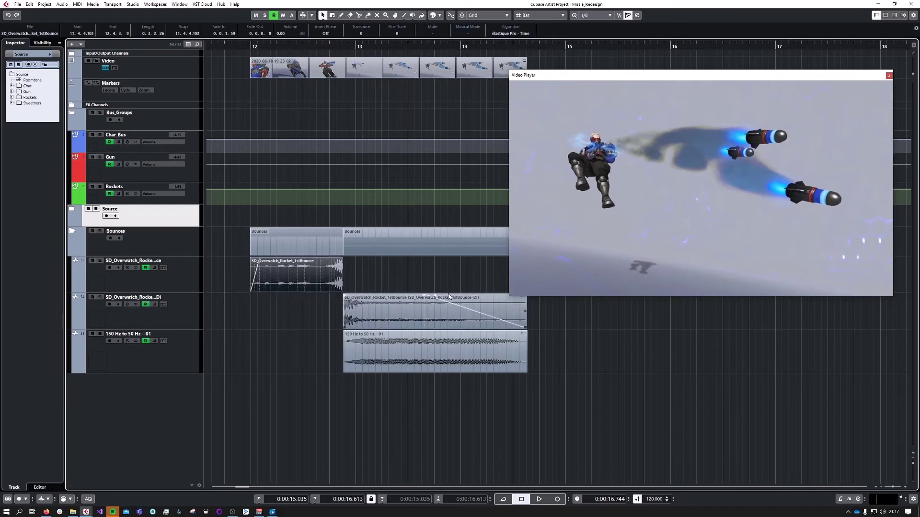
# Solo the first bounce track instead of the whole Bounces folder, play it from bar 12 and show its inserts
pyautogui.click(100, 232)
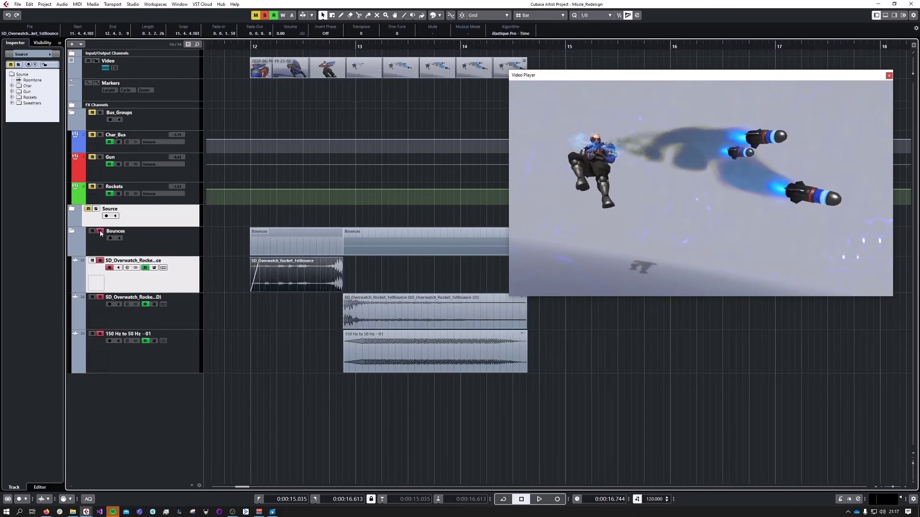
pyautogui.click(101, 232)
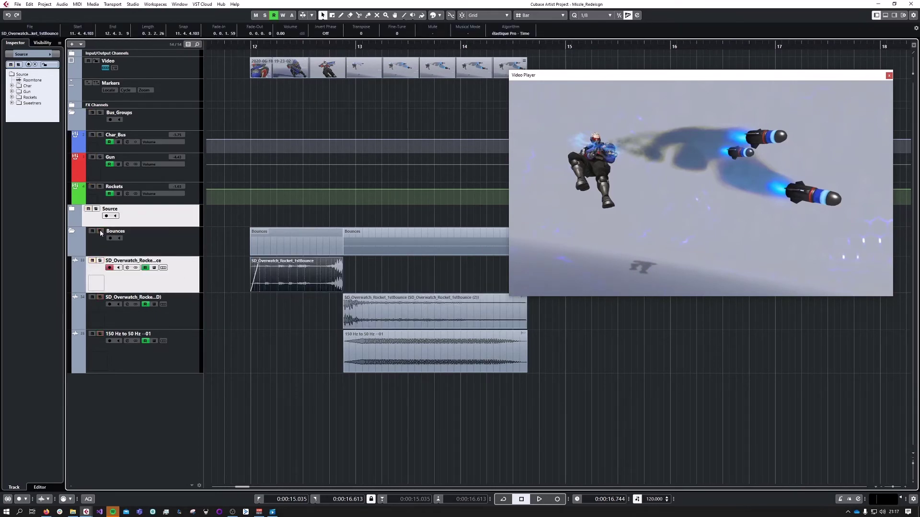
pyautogui.moveTo(249, 45); pyautogui.dragTo(205, 99)
pyautogui.click(100, 261)
pyautogui.press('space')
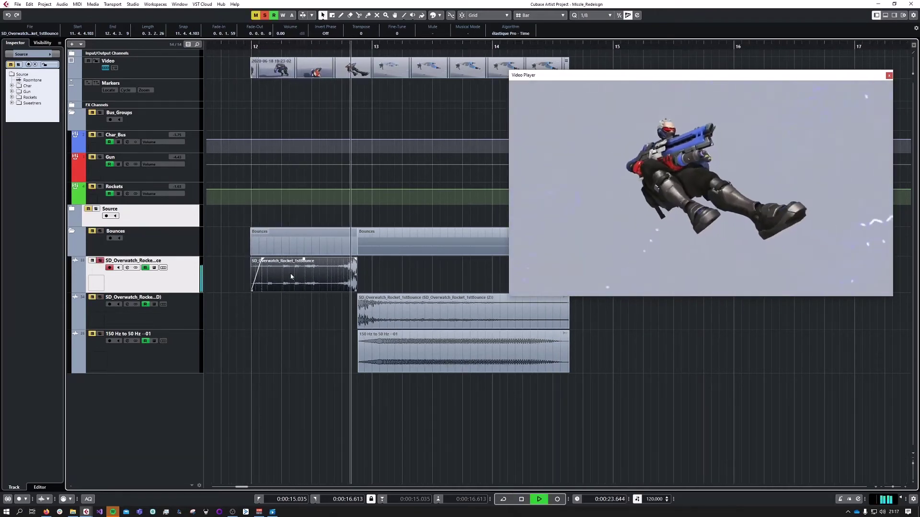
pyautogui.press('space')
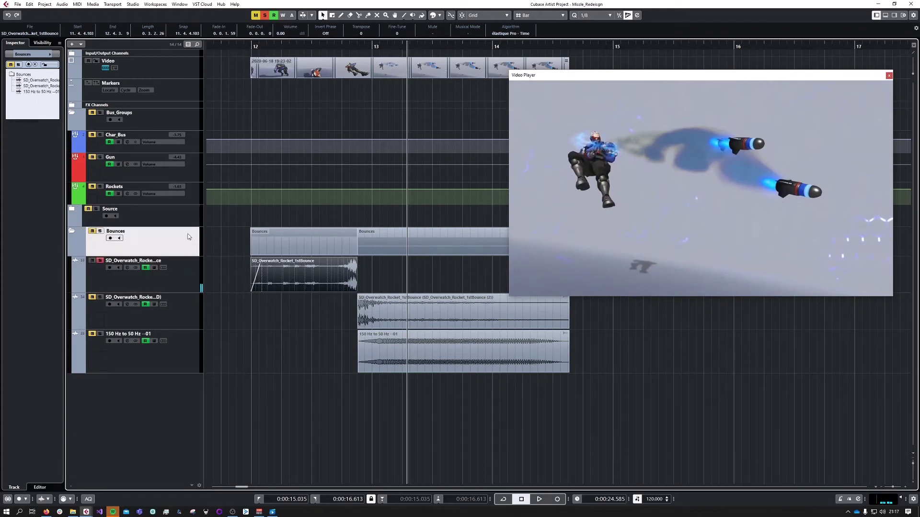
pyautogui.click(180, 275)
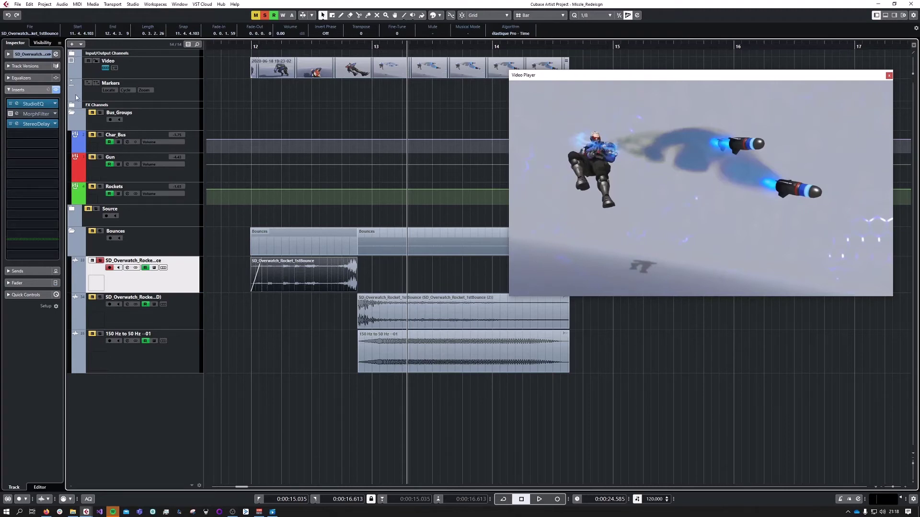
# Expand the FX Channels and Input/Output Channels folders and select the Stereo Out track
pyautogui.click(194, 119)
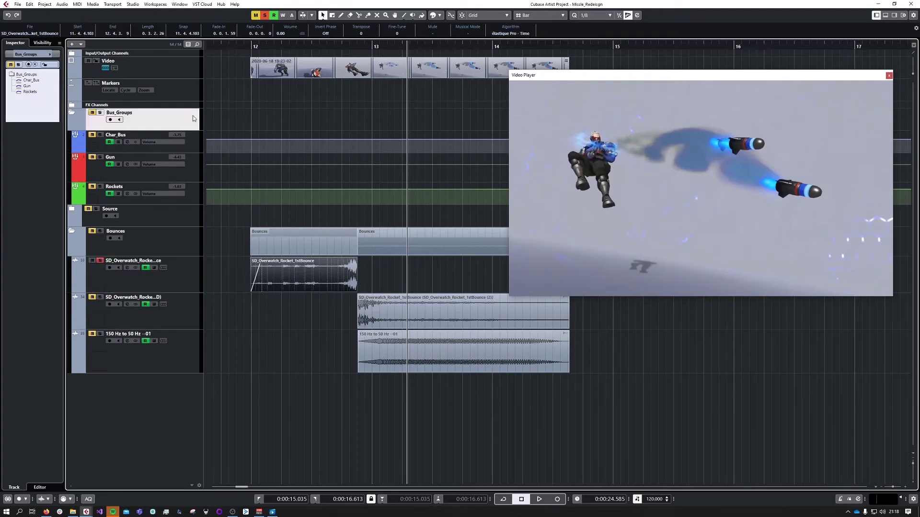
pyautogui.click(72, 105)
pyautogui.click(79, 96)
pyautogui.click(150, 72)
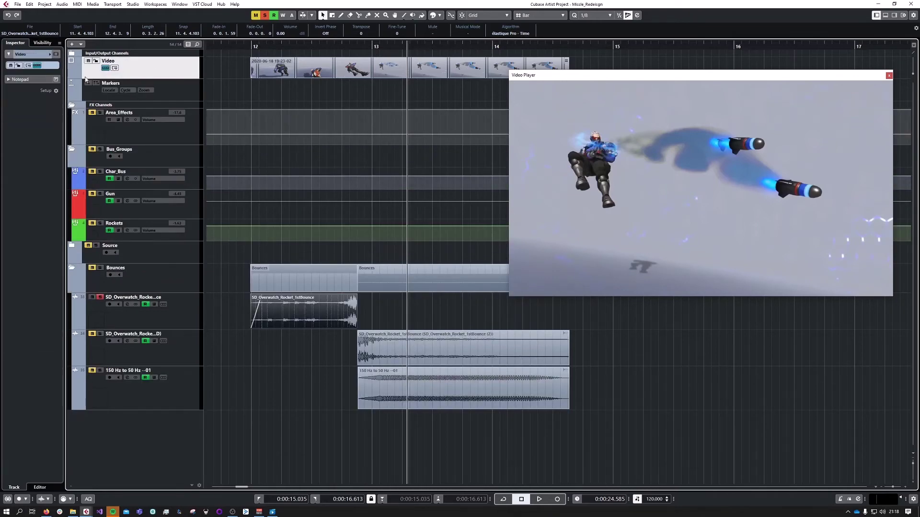
pyautogui.click(73, 55)
pyautogui.click(160, 80)
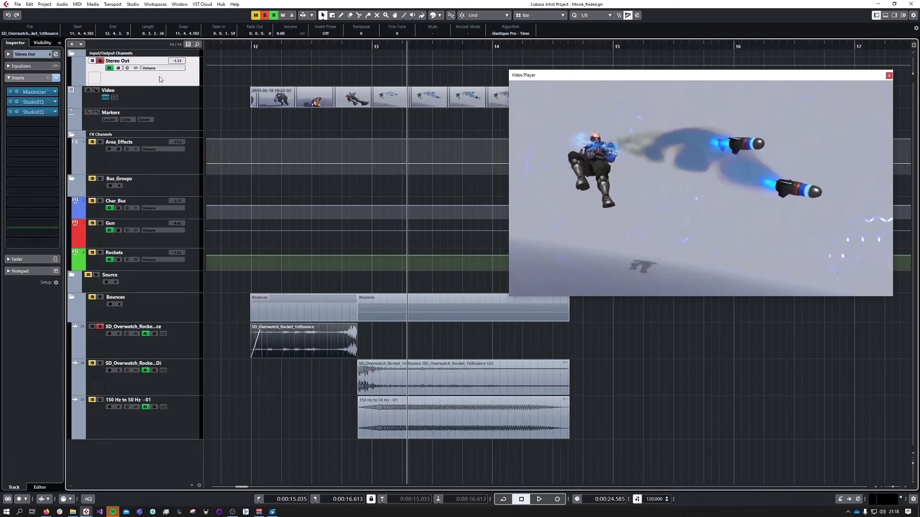
# Reveal the Stereo Out's Maximizer Optimize automation and inspect the Maximizer settings
pyautogui.click(74, 83)
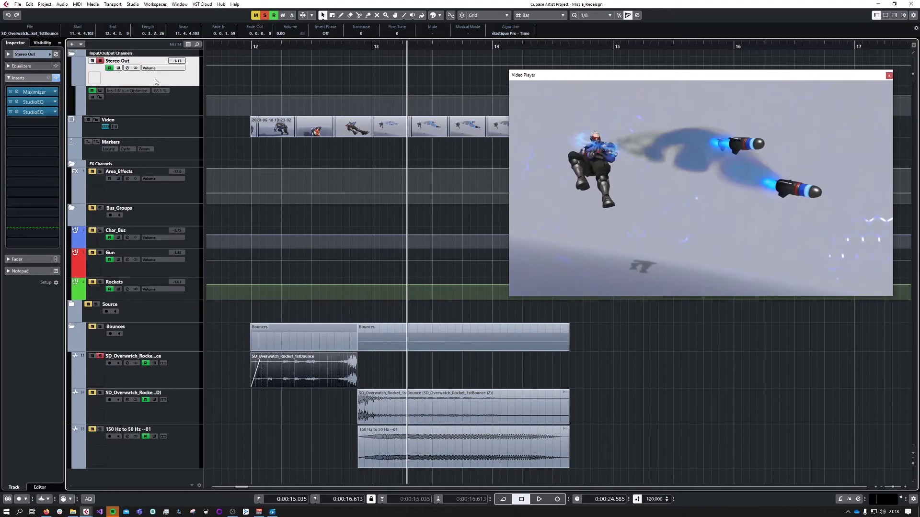
pyautogui.click(39, 92)
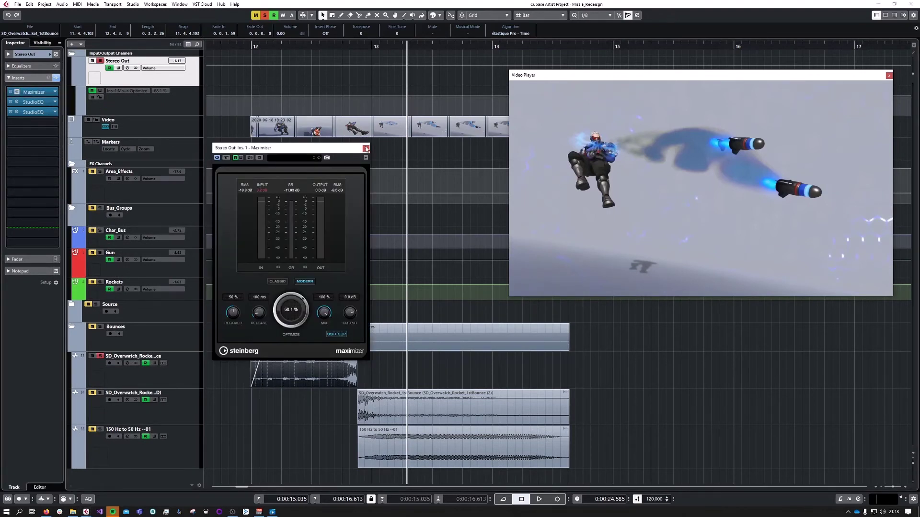
pyautogui.click(366, 148)
# Return to the first video clip and play from near its start along the Maximizer automation curve
pyautogui.scroll(-5, 334, 137)
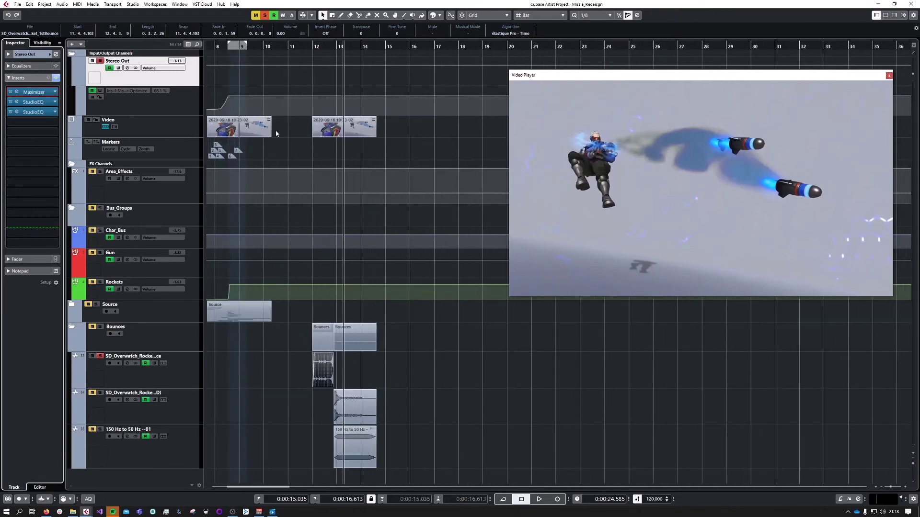
pyautogui.hscroll(-3, 360, 143)
pyautogui.scroll(5, 383, 153)
pyautogui.scroll(2, 407, 168)
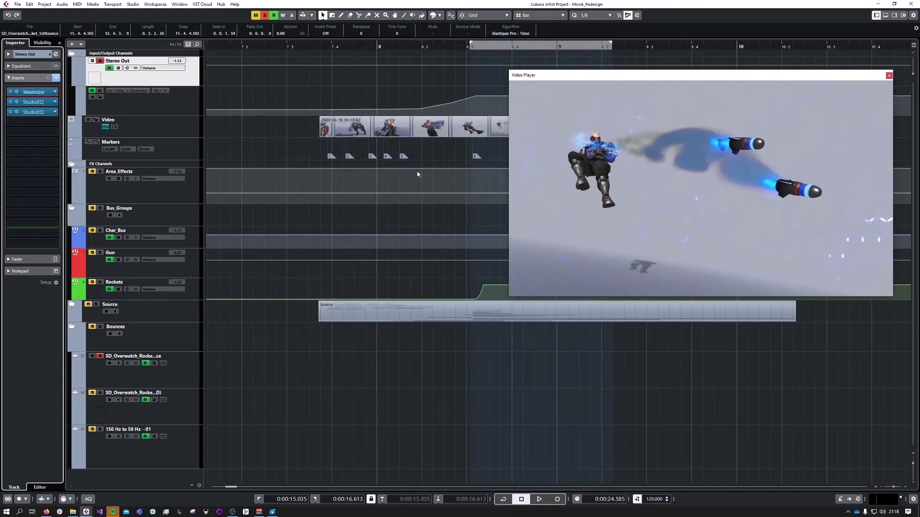
pyautogui.scroll(-2, 418, 174)
pyautogui.moveTo(399, 45); pyautogui.dragTo(269, 46)
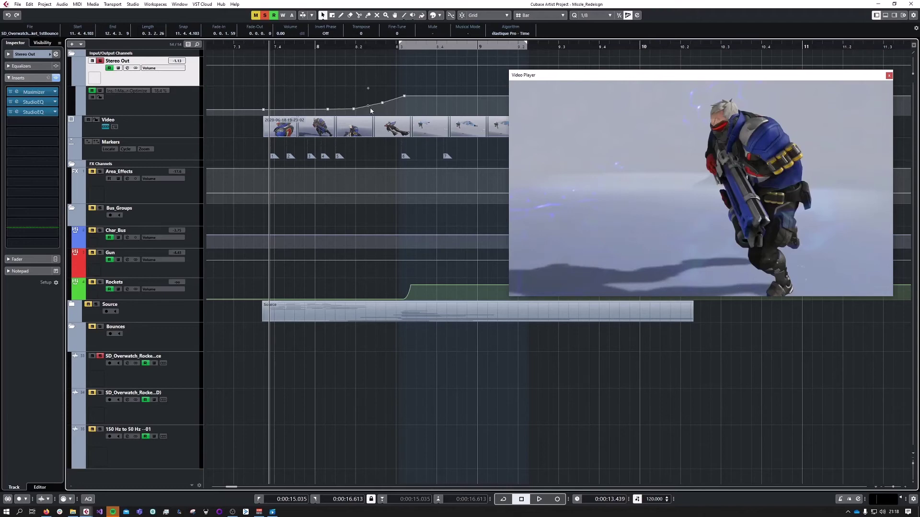
pyautogui.press('space')
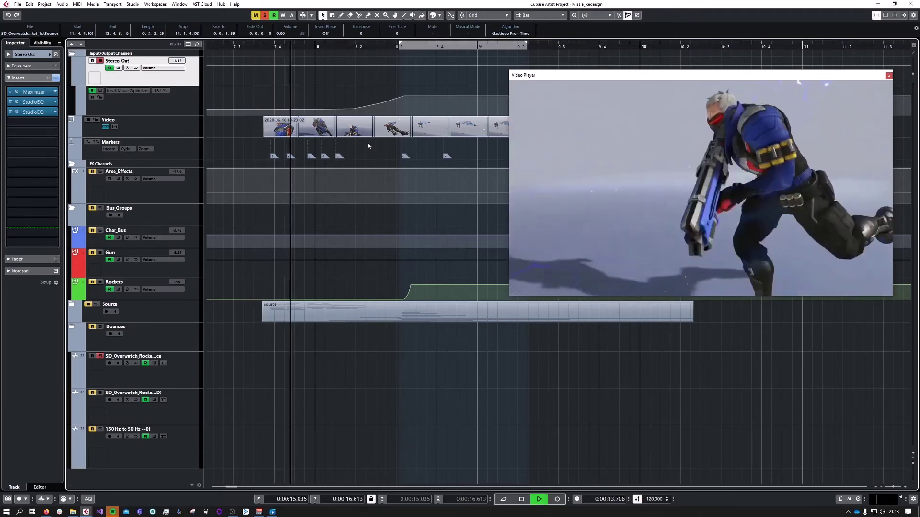
pyautogui.press('space')
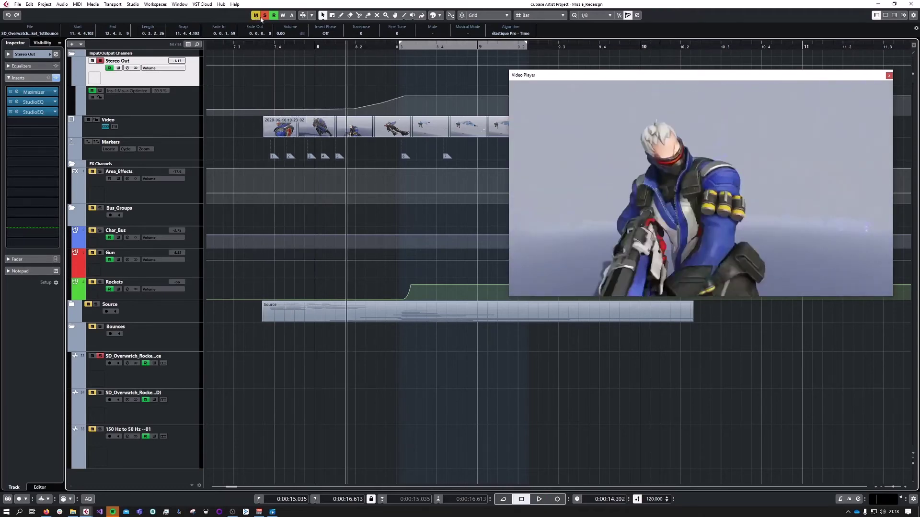
# Clear all active solos and play the full mix from the beginning of the scene
pyautogui.click(264, 16)
pyautogui.click(263, 56)
pyautogui.press('space')
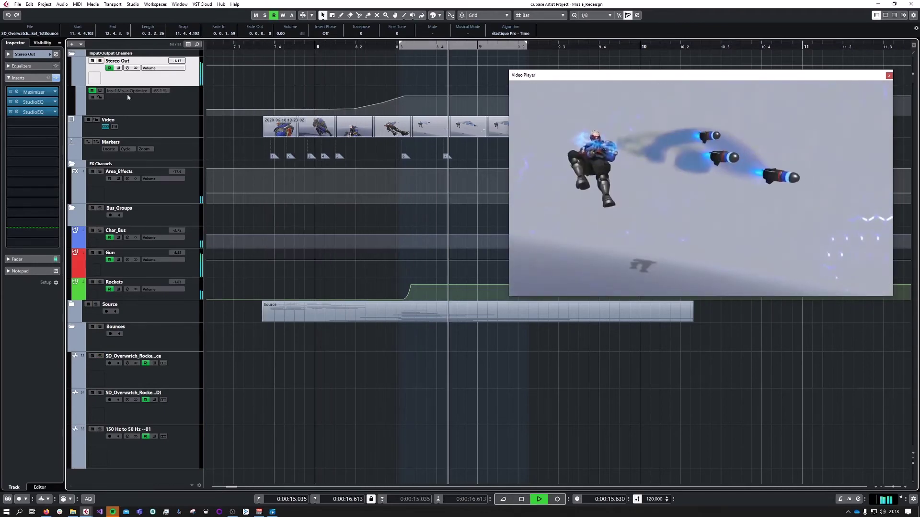
pyautogui.press('space')
# Bypass the Maximizer on the Stereo Out and play the scene from the beginning for comparison
pyautogui.click(232, 48)
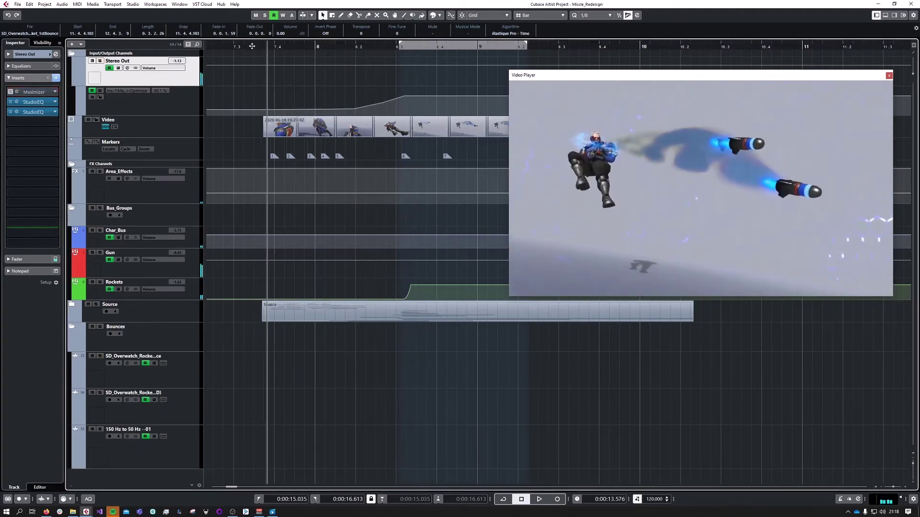
pyautogui.press('space')
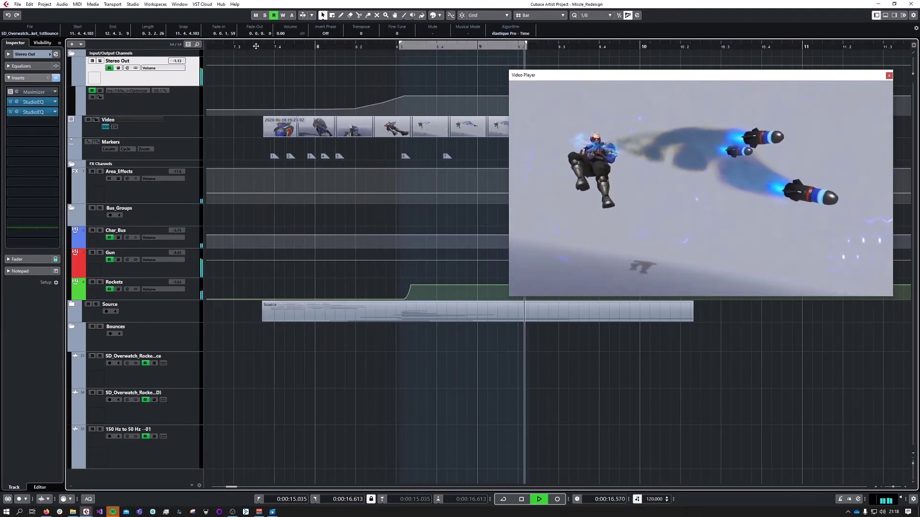
pyautogui.click(236, 46)
# Re-enable the Stereo Out's Maximizer and play the scene again from near its start
pyautogui.click(11, 92)
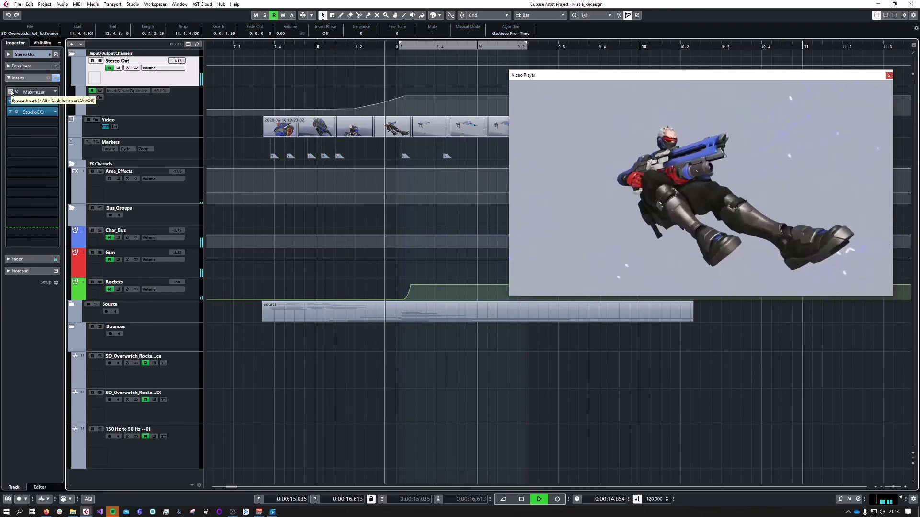
pyautogui.press('space')
pyautogui.click(270, 46)
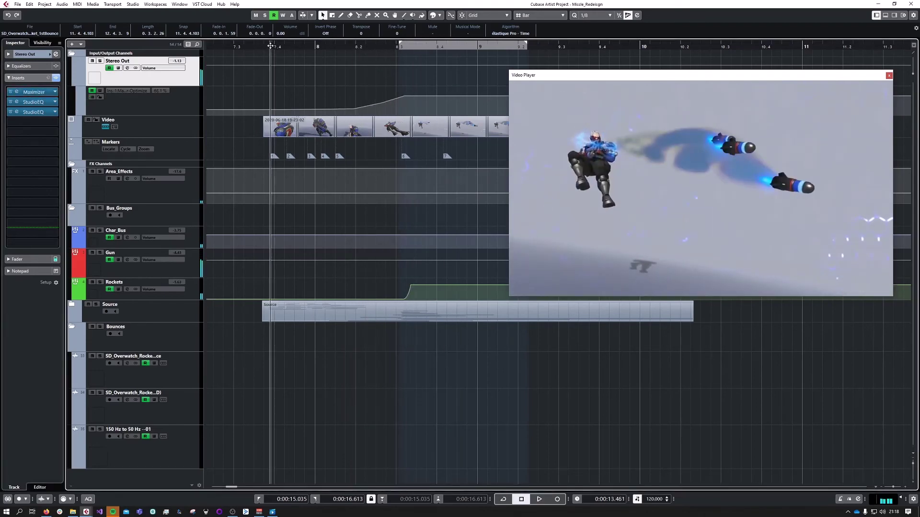
pyautogui.press('space')
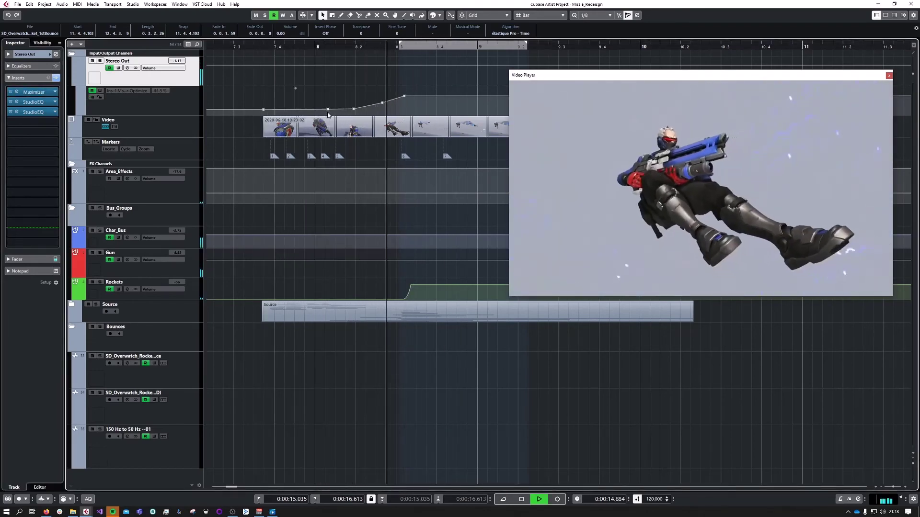
pyautogui.press('space')
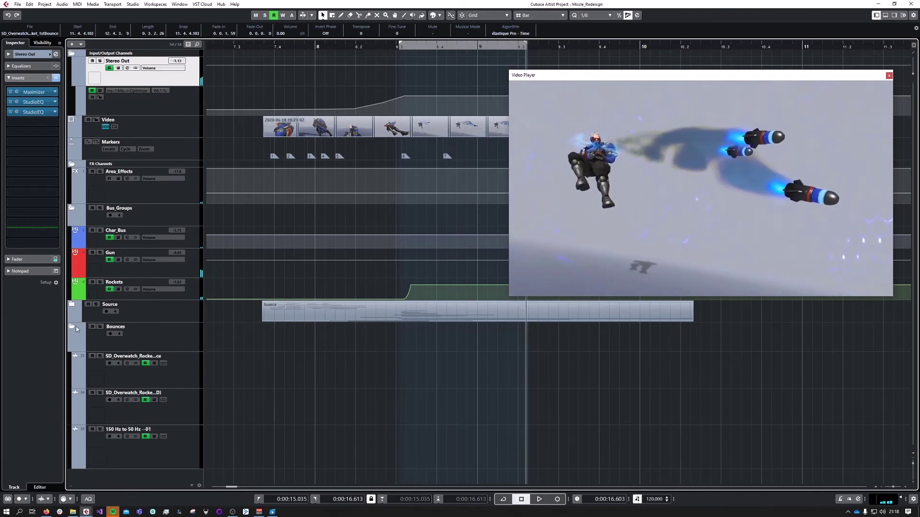
# Solo the second SD_Overwatch_Rocket bounce track in the Bounces folder and play it from the start of its clip
pyautogui.click(131, 334)
pyautogui.click(147, 369)
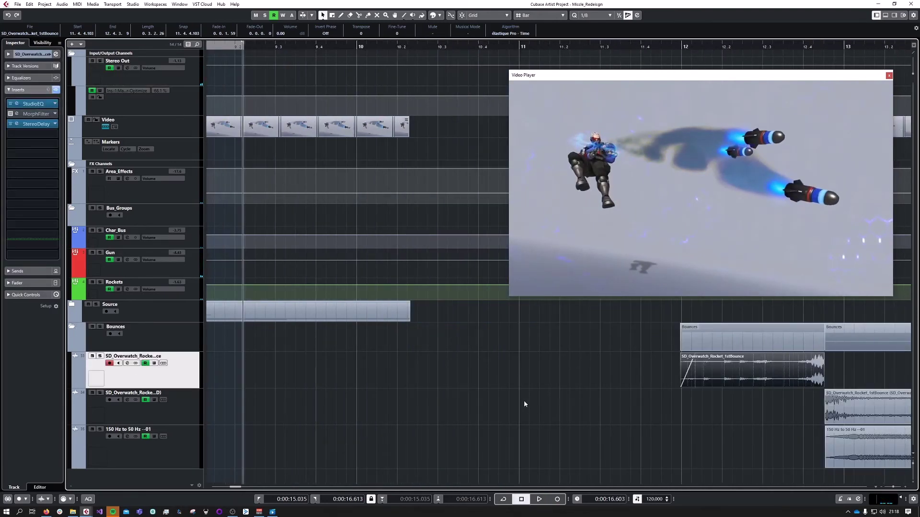
pyautogui.click(617, 399)
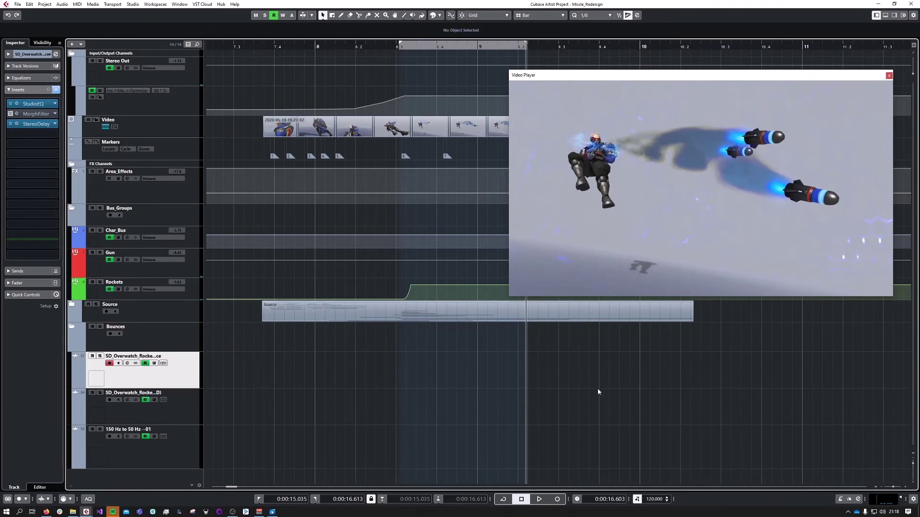
pyautogui.scroll(-8, 597, 389)
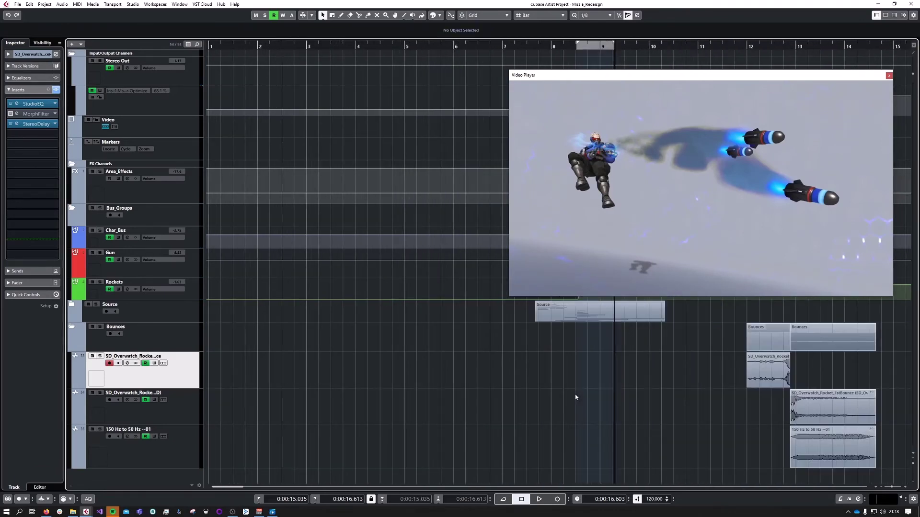
pyautogui.hscroll(4, 595, 396)
pyautogui.scroll(7, 513, 393)
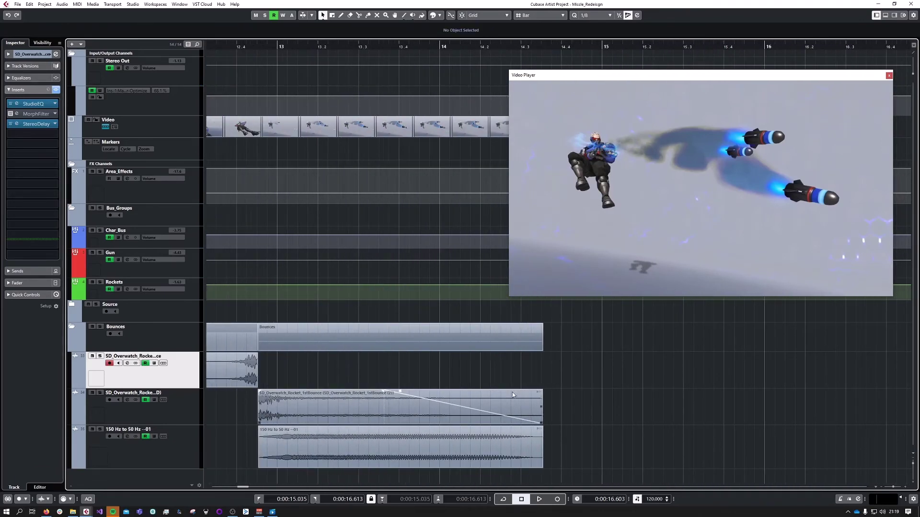
pyautogui.click(99, 393)
pyautogui.click(308, 421)
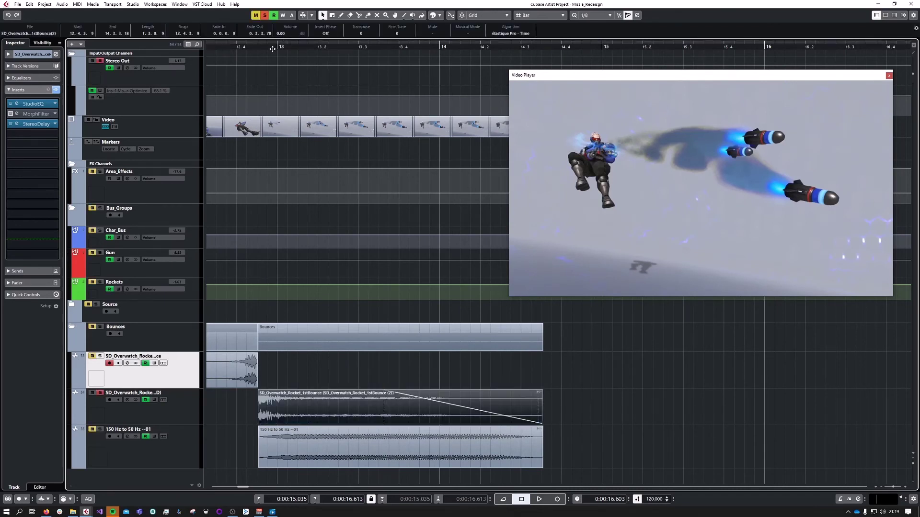
pyautogui.moveTo(271, 48); pyautogui.dragTo(258, 57)
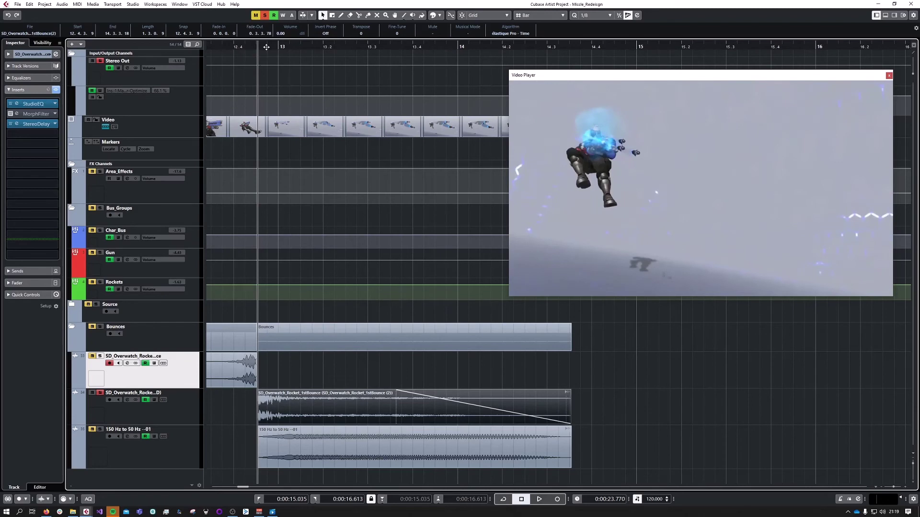
pyautogui.click(259, 47)
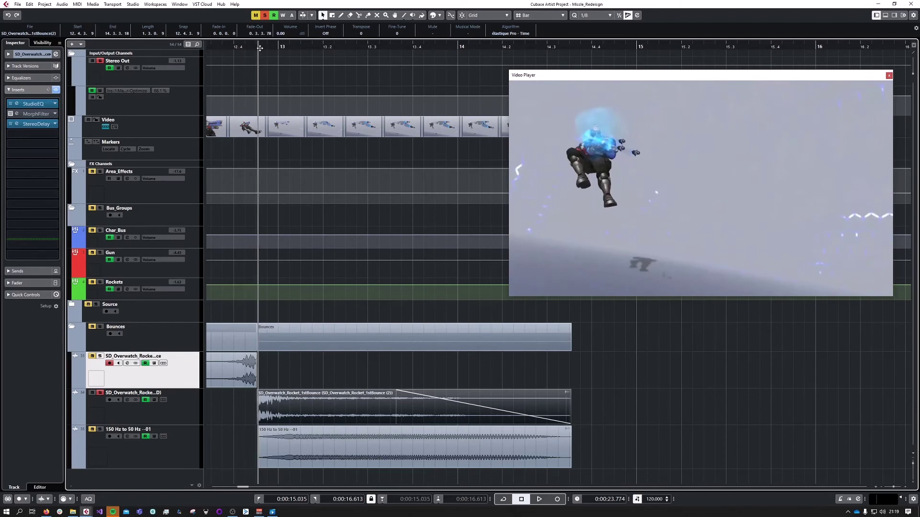
pyautogui.click(535, 501)
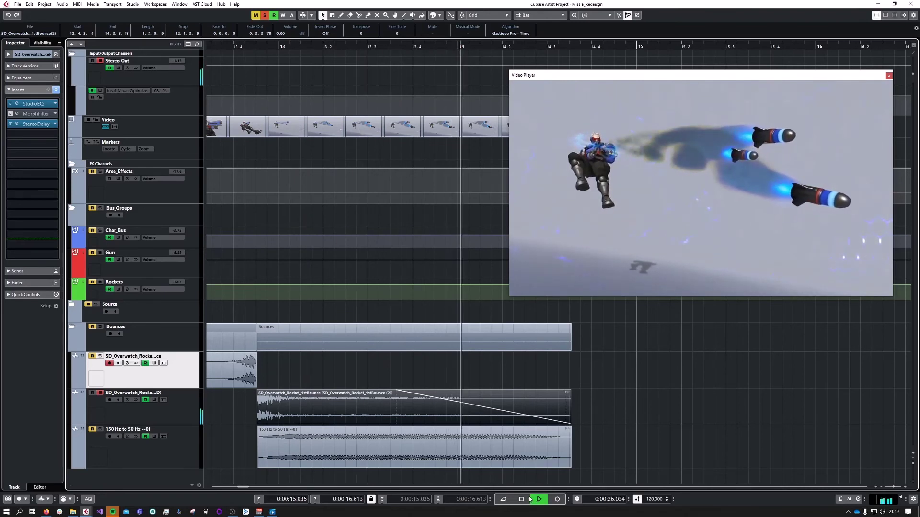
pyautogui.click(521, 499)
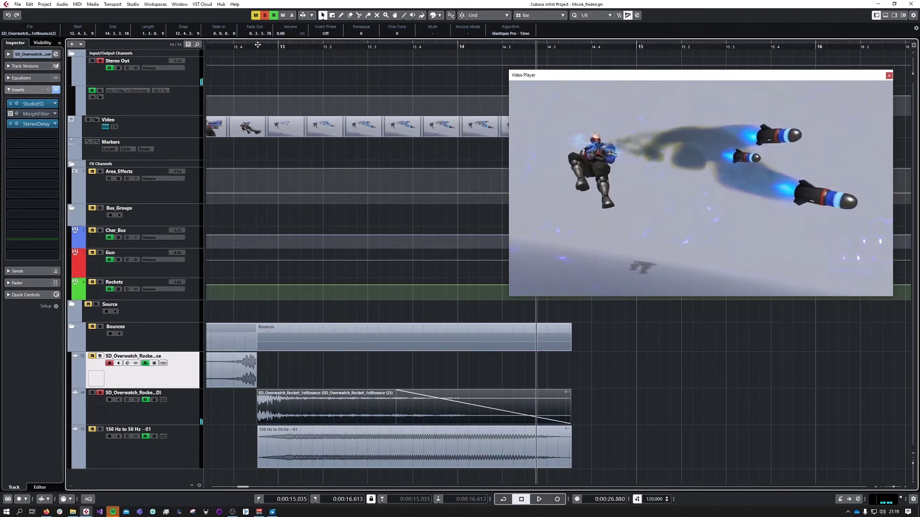
# Replay the soloed rocket bounce from just before its clip through to its end, and clear the clip selection
pyautogui.moveTo(247, 46); pyautogui.dragTo(249, 54)
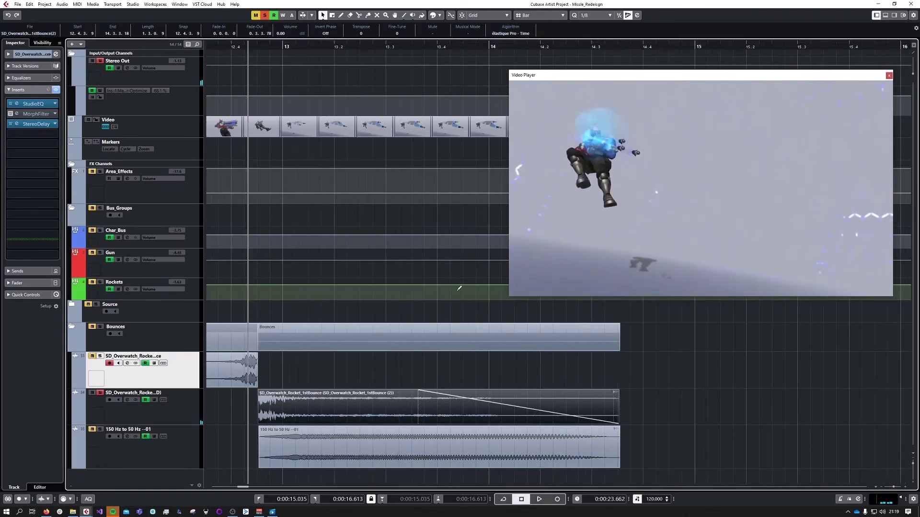
pyautogui.click(538, 500)
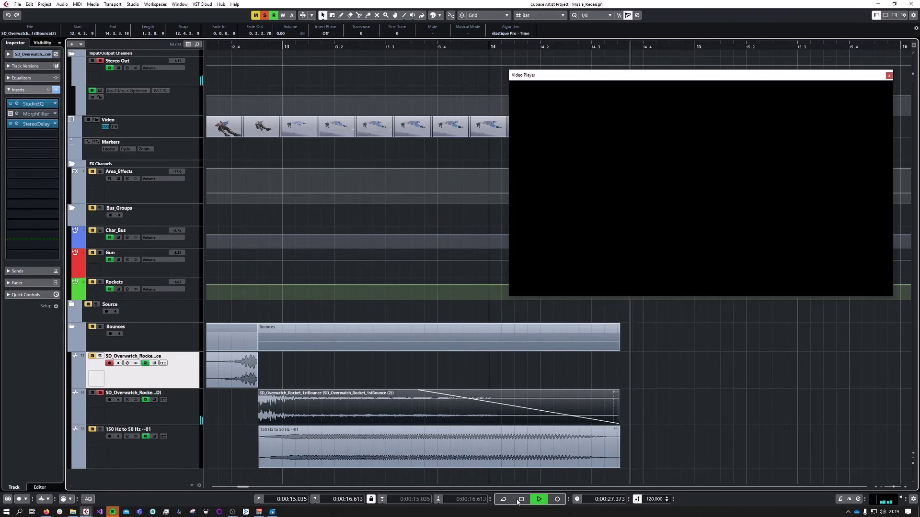
pyautogui.click(521, 500)
pyautogui.click(360, 356)
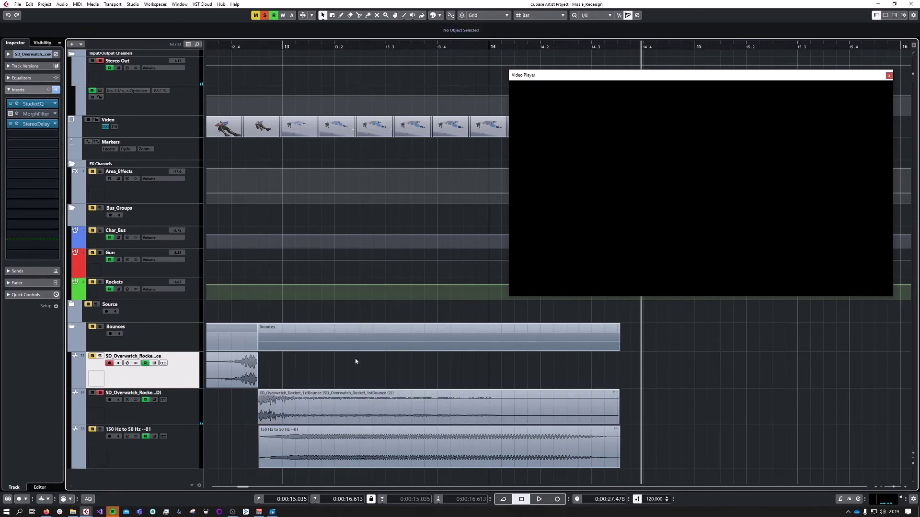
# Clear the active solo and play the source mix from just before the first video clip
pyautogui.press('g')
pyautogui.press('g')
pyautogui.press('g')
pyautogui.press('g')
pyautogui.hscroll(-3, 432, 67)
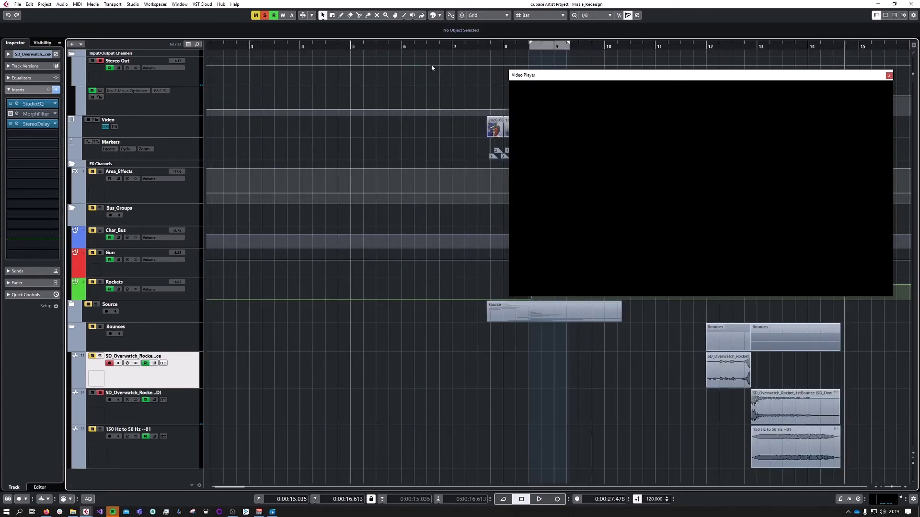
pyautogui.moveTo(467, 47); pyautogui.dragTo(484, 48)
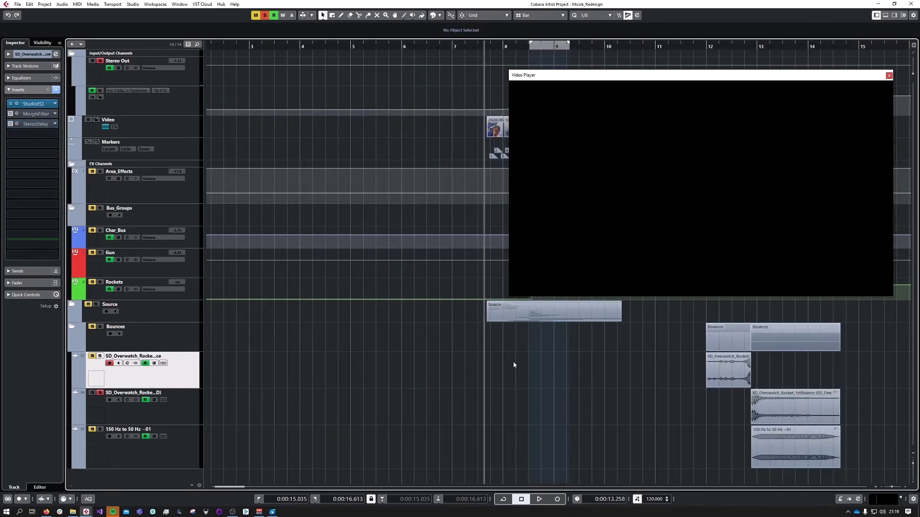
pyautogui.click(537, 502)
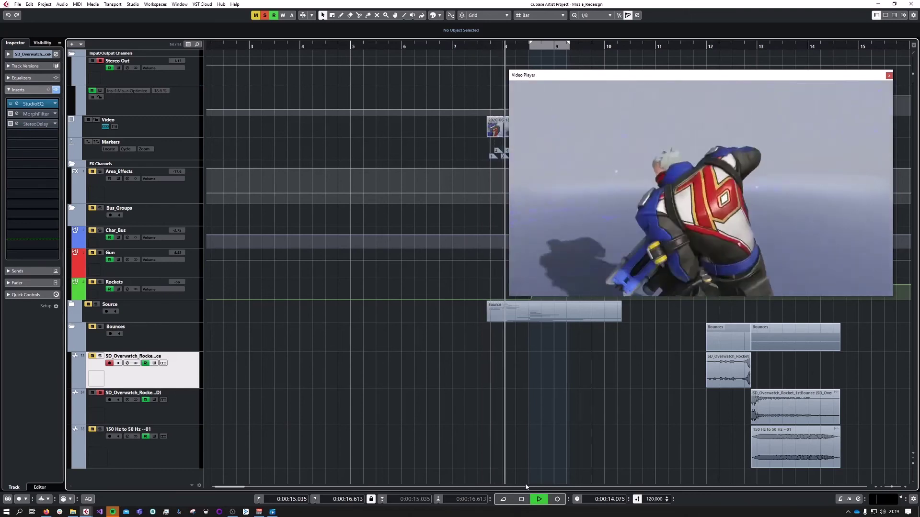
pyautogui.click(264, 16)
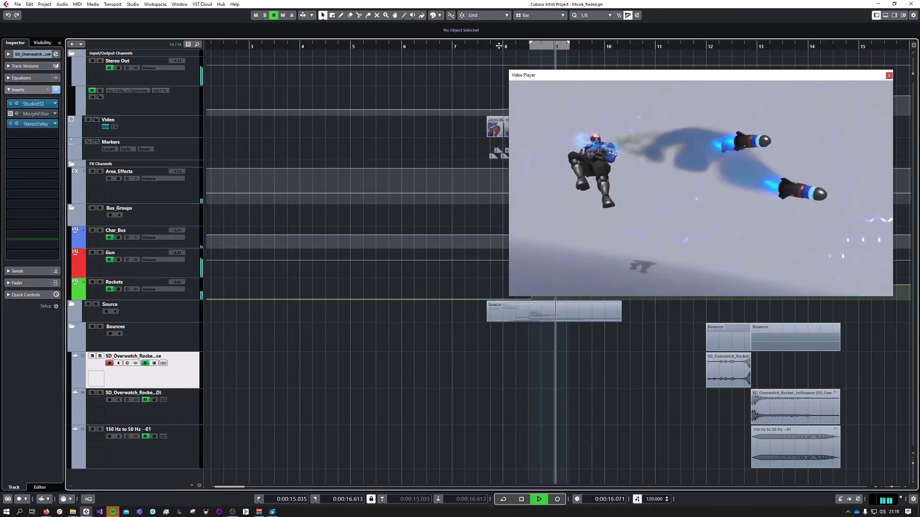
pyautogui.click(483, 47)
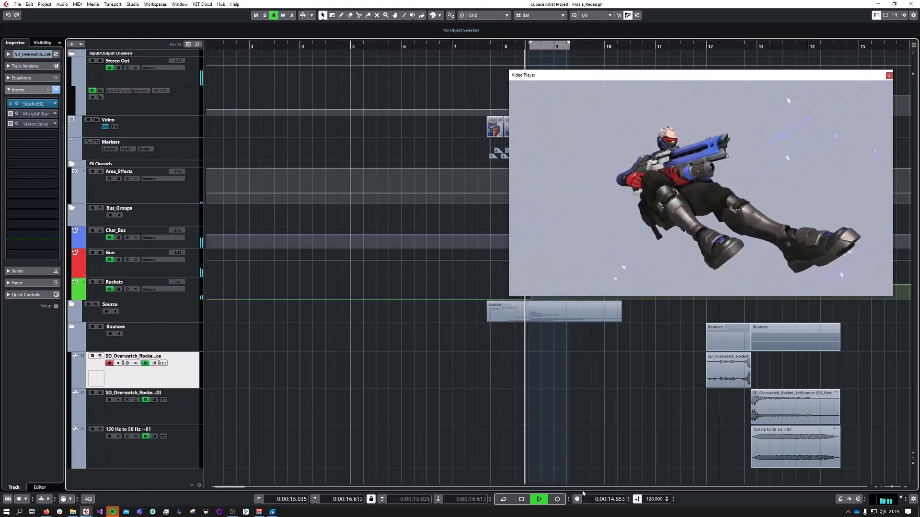
pyautogui.click(524, 501)
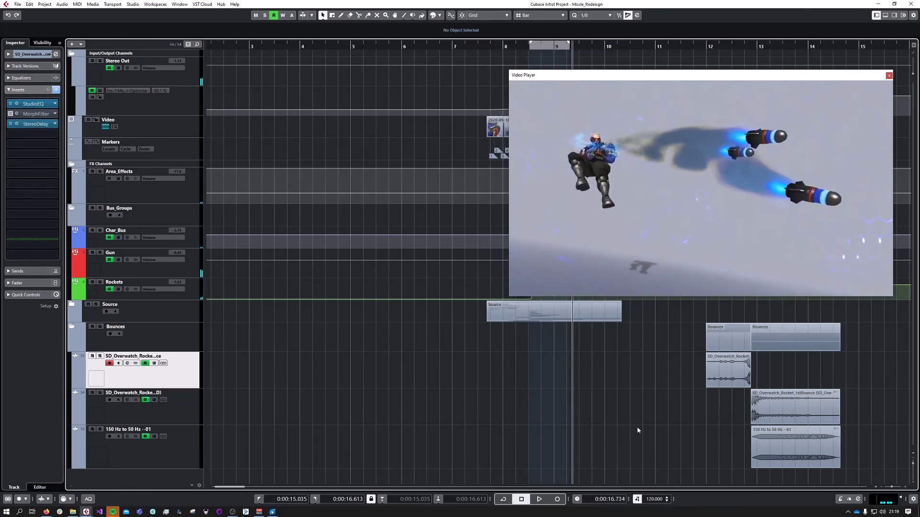
# Play all the bounced layers together from the start of the second video clip at bar 12
pyautogui.hscroll(10, 645, 425)
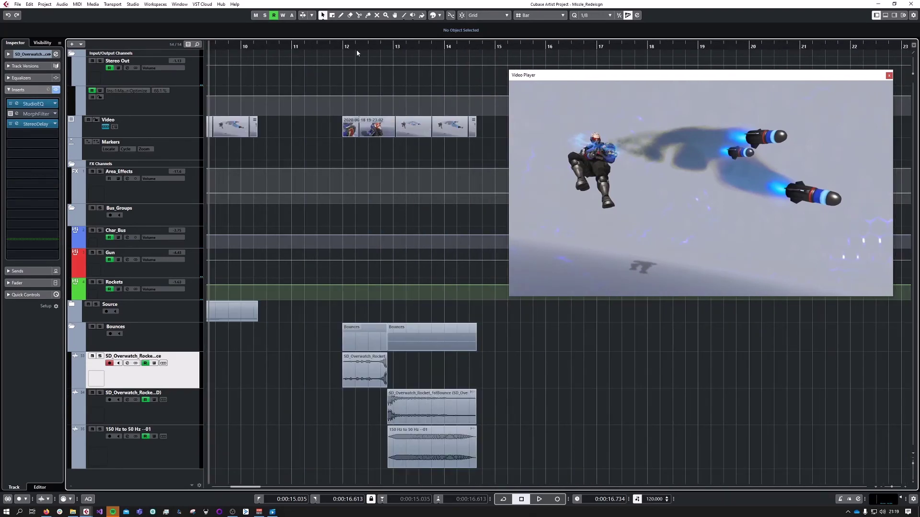
pyautogui.moveTo(355, 47); pyautogui.dragTo(343, 62)
pyautogui.press('space')
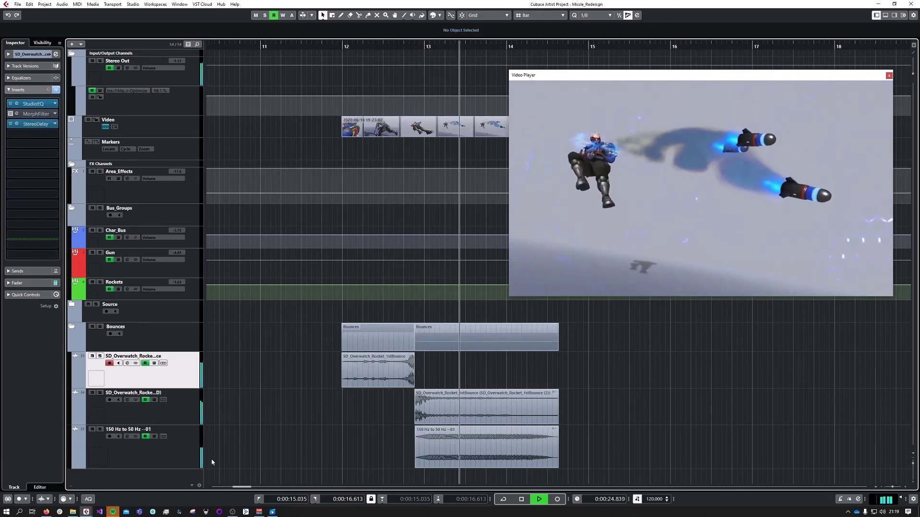
pyautogui.press('space')
# Solo the 150 Hz to 50 Hz track and play its clip from near the start
pyautogui.click(94, 440)
pyautogui.click(100, 430)
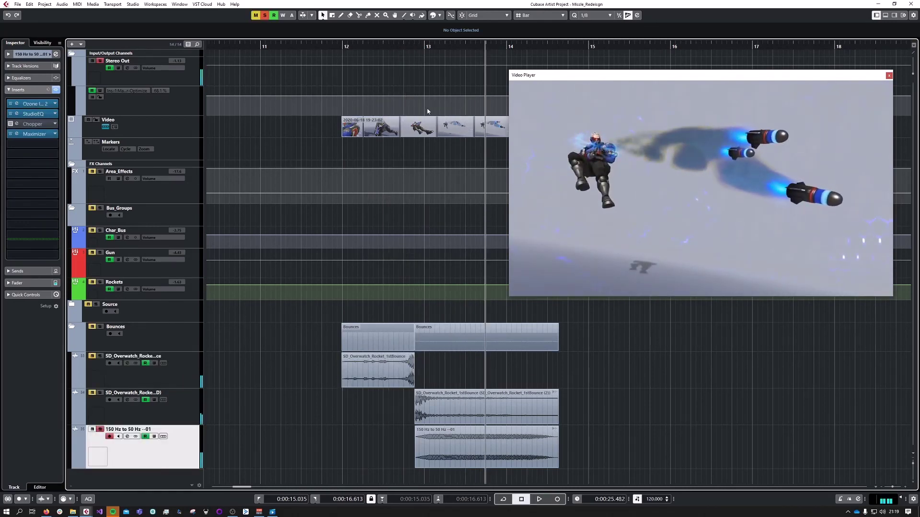
pyautogui.moveTo(419, 51); pyautogui.dragTo(433, 99)
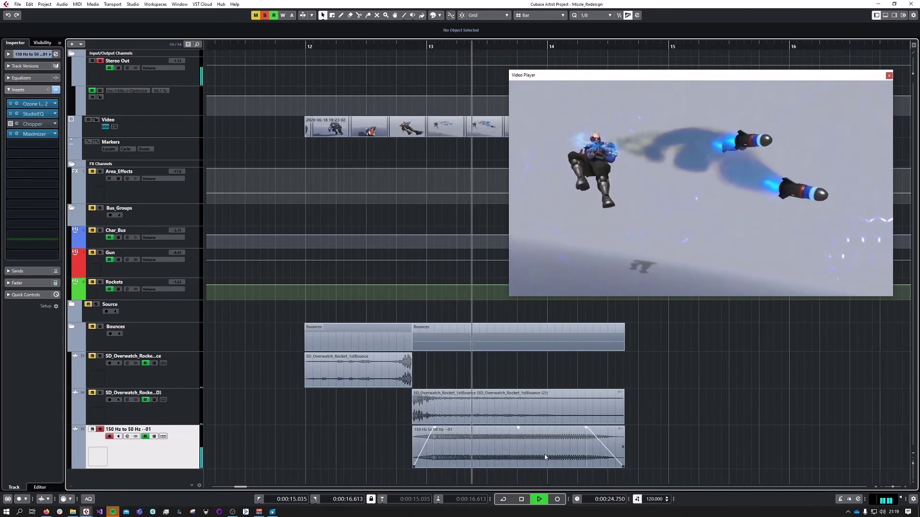
pyautogui.press('space')
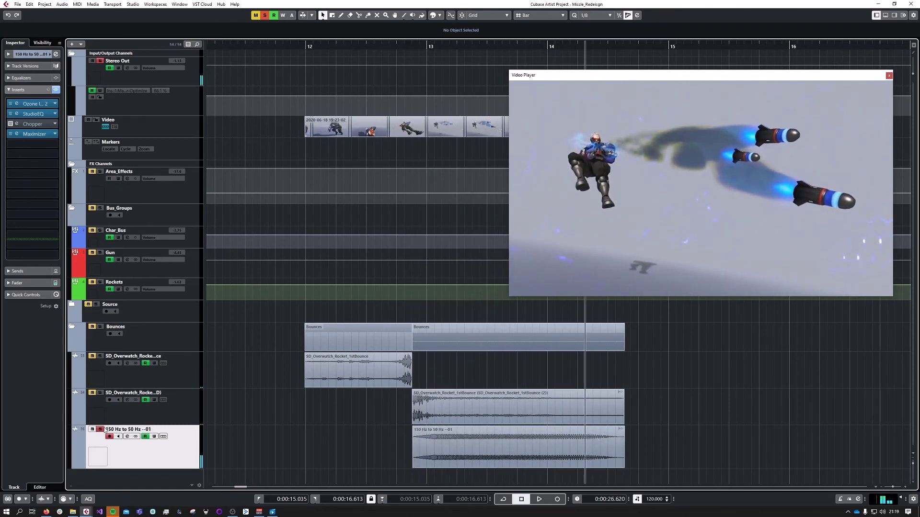
# Unsolo the 150 Hz to 50 Hz track and play the combined bounces from midway between bars 12 and 13
pyautogui.click(100, 429)
pyautogui.click(373, 45)
pyautogui.press('space')
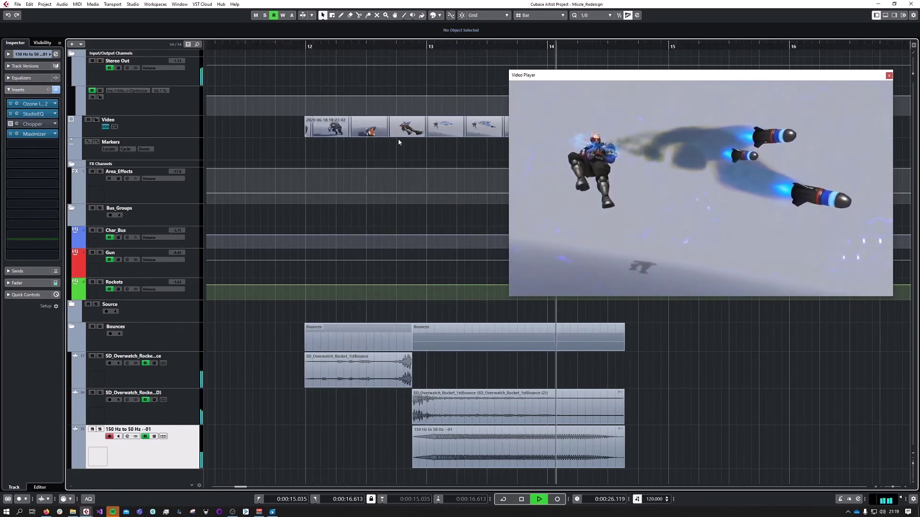
pyautogui.press('space')
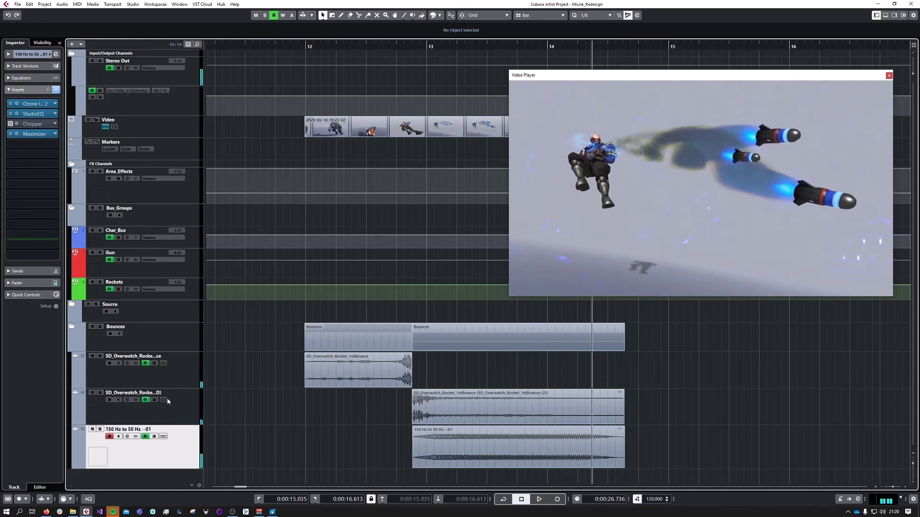
# Collapse the Bounces folder and return the playhead to just before the first video clip
pyautogui.click(72, 327)
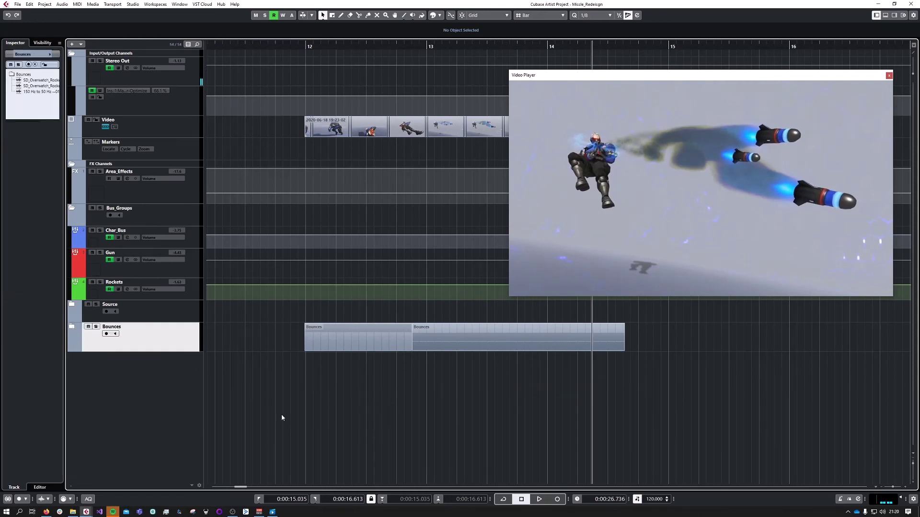
pyautogui.scroll(-1, 273, 408)
pyautogui.scroll(-4, 268, 395)
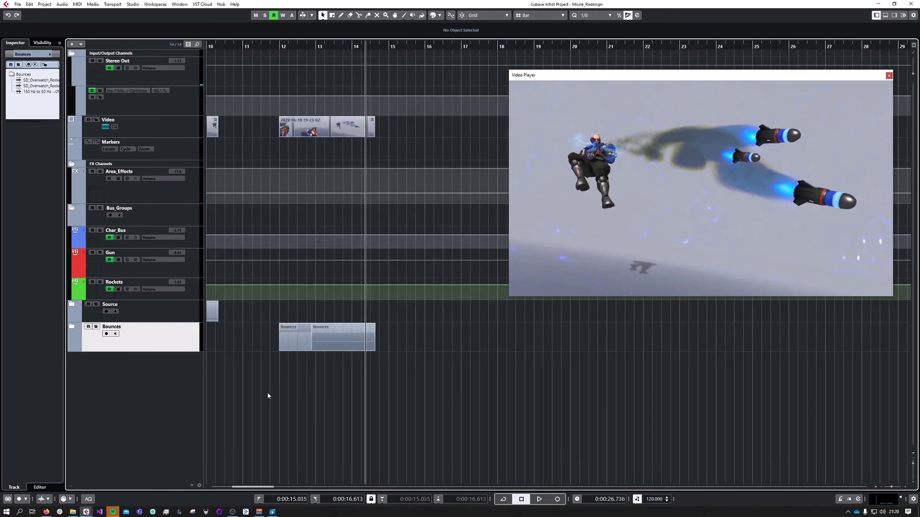
pyautogui.scroll(1, 313, 396)
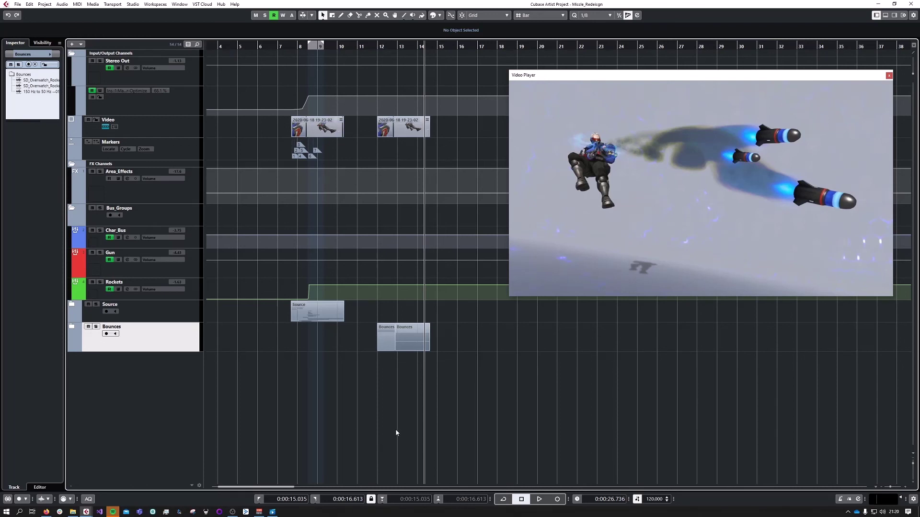
pyautogui.scroll(2, 395, 429)
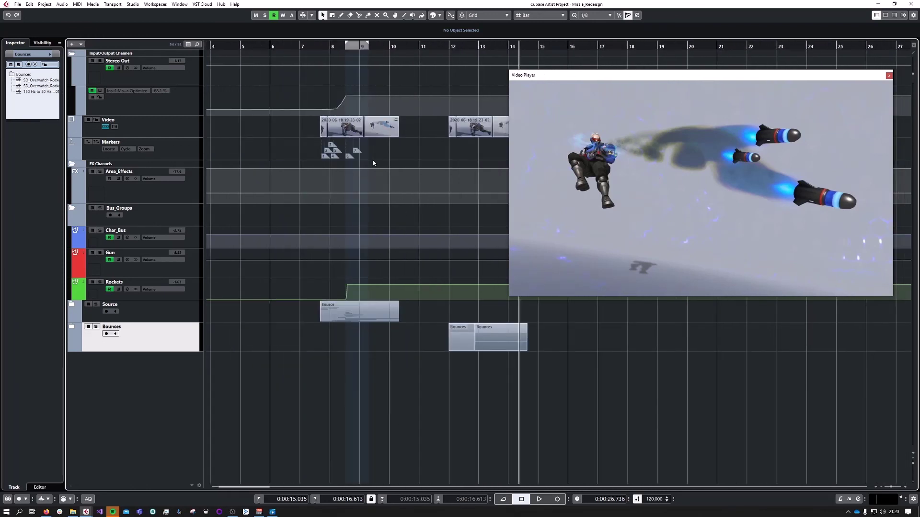
pyautogui.moveTo(336, 50); pyautogui.dragTo(318, 50)
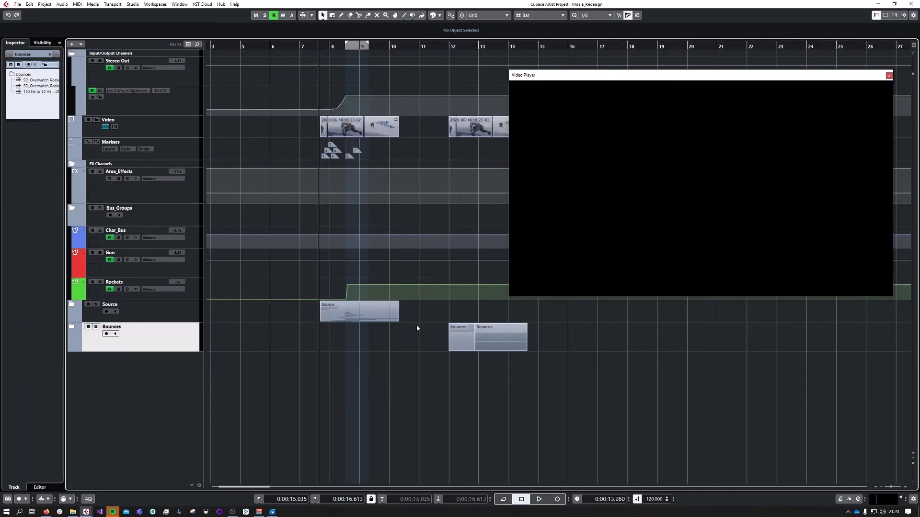
pyautogui.scroll(-3, 423, 386)
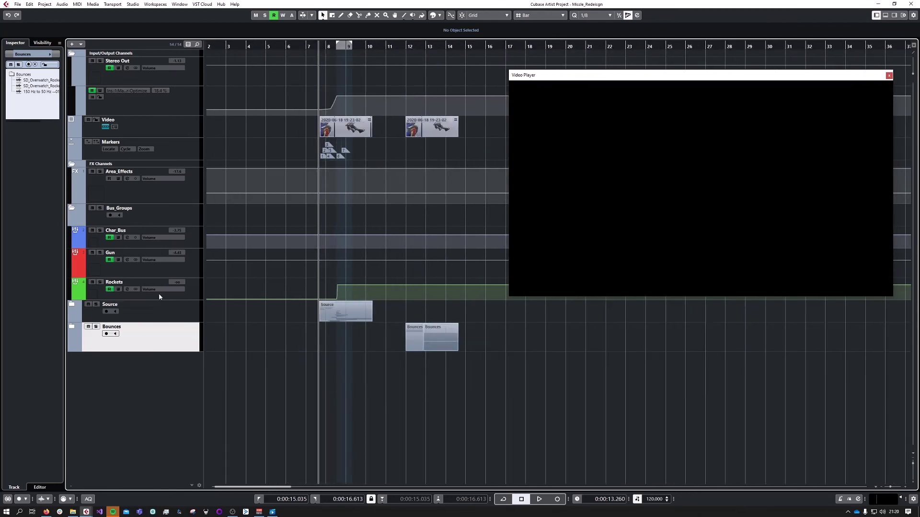
# Select the Gun group track and slightly reduce its track height
pyautogui.click(192, 293)
pyautogui.click(125, 263)
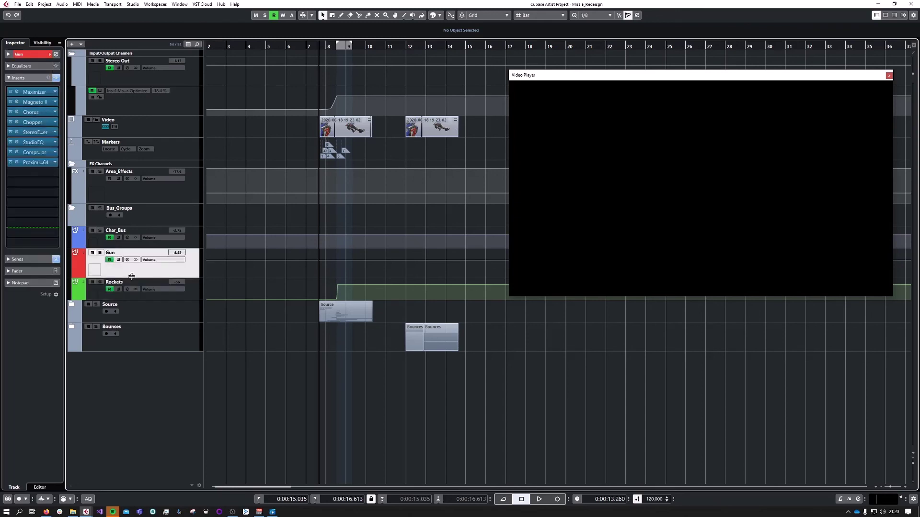
pyautogui.moveTo(131, 276); pyautogui.dragTo(132, 269)
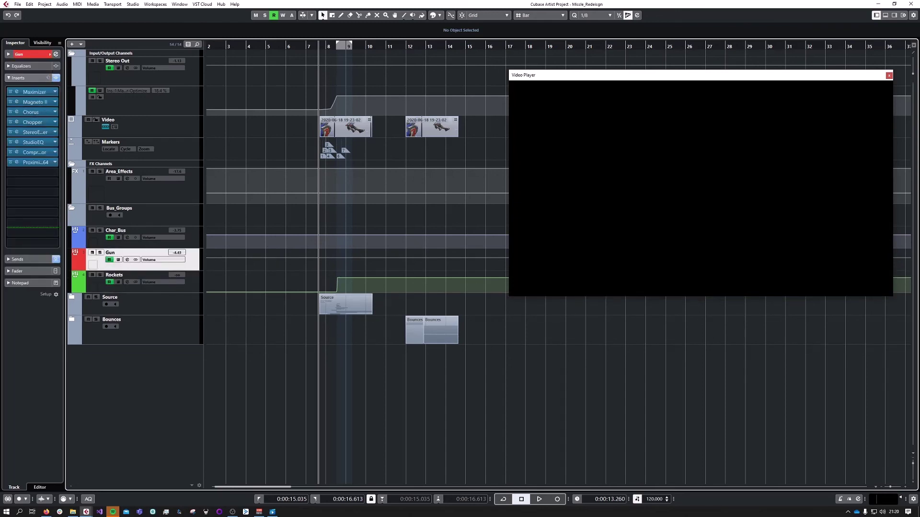